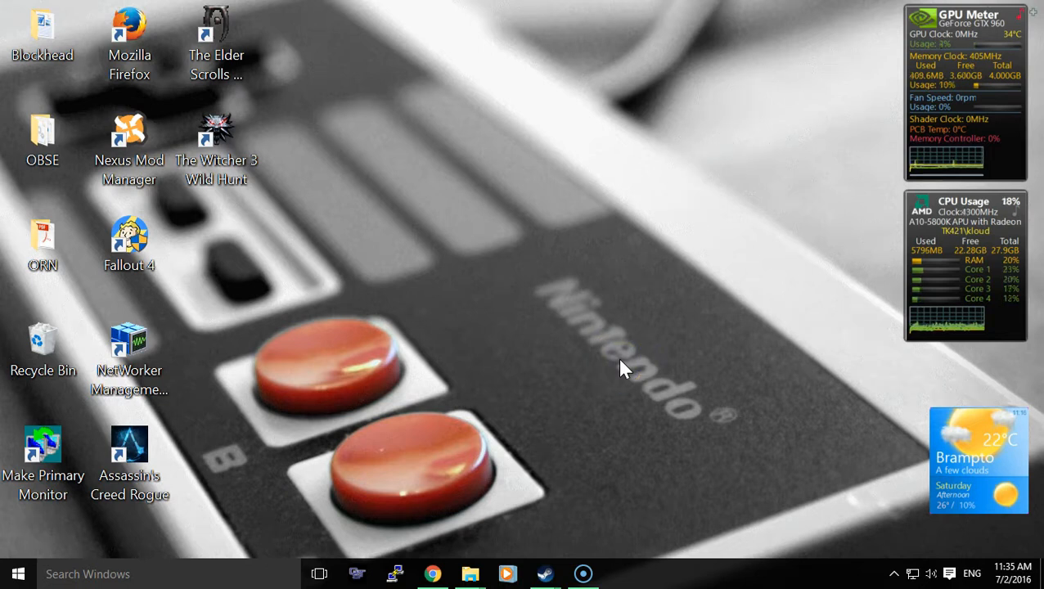
- Switch to Steam, view the properties of The Elder Scrolls IV: Oblivion, and minimize the Steam window
left_click(581, 420)
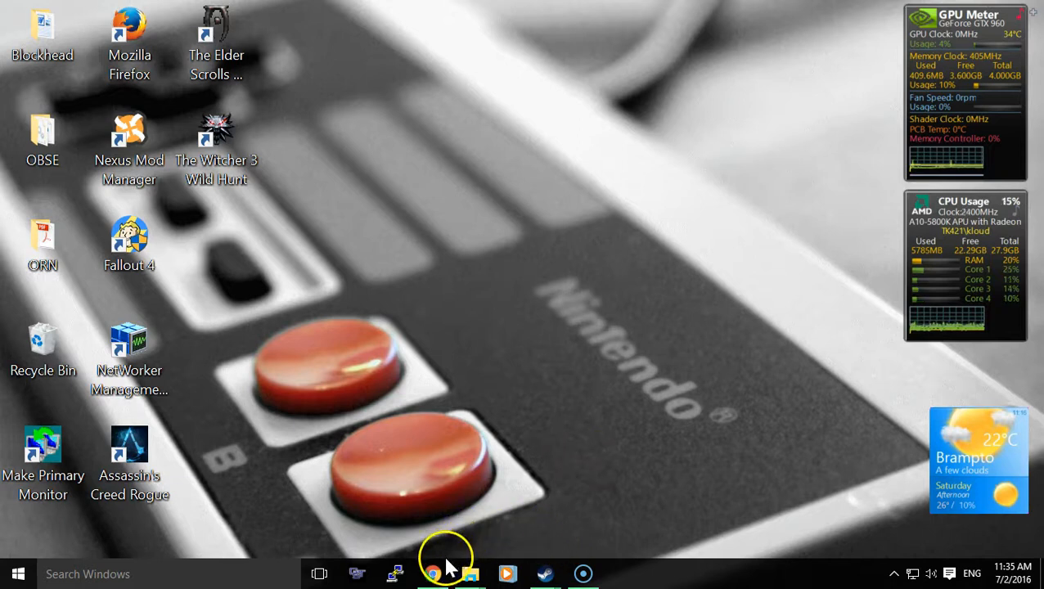
mouse_move(443, 571)
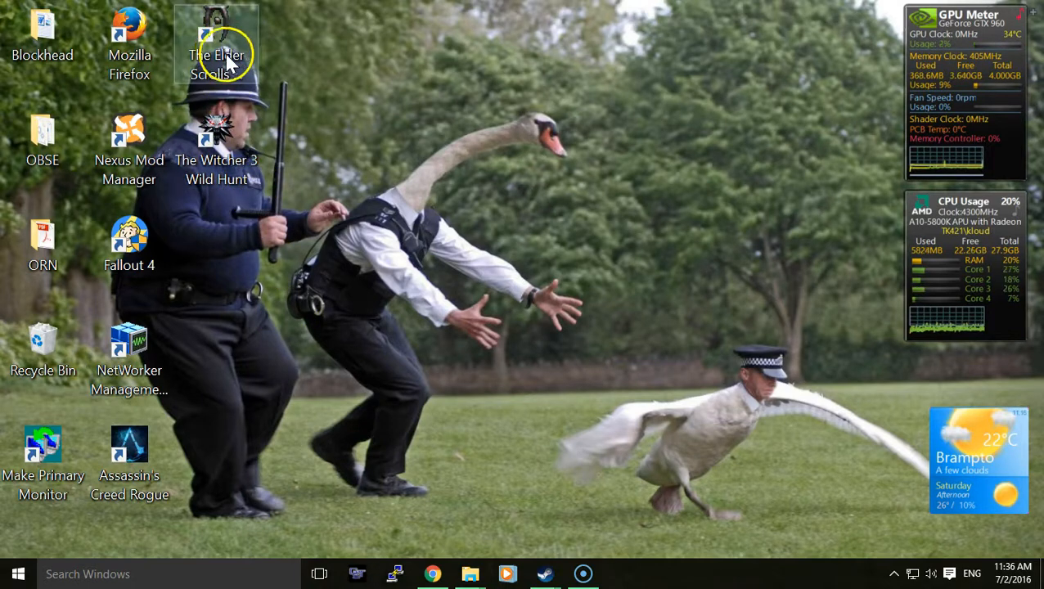
mouse_move(556, 573)
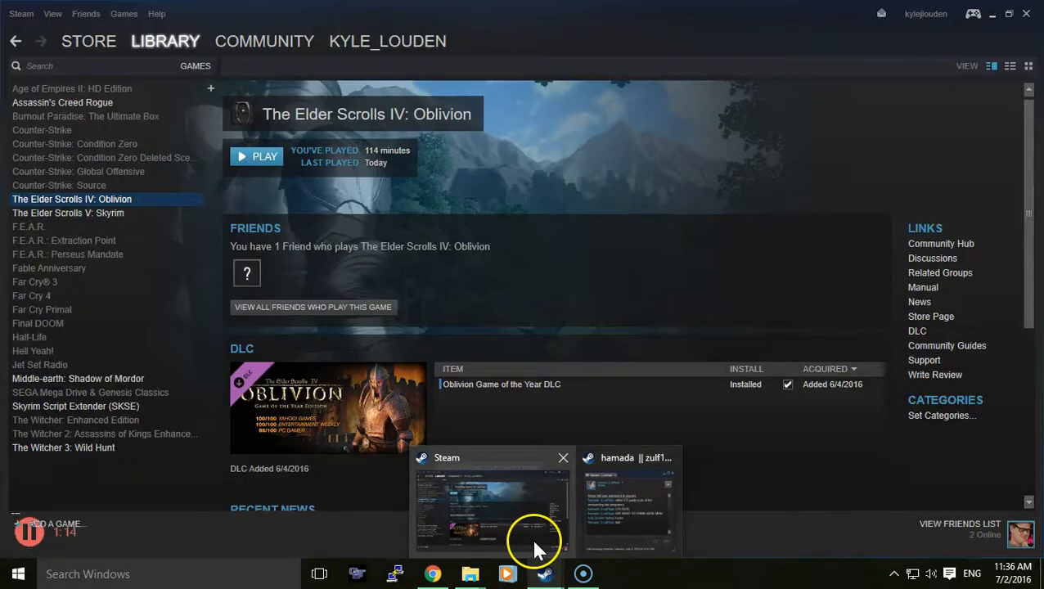
left_click(531, 537)
right_click(107, 198)
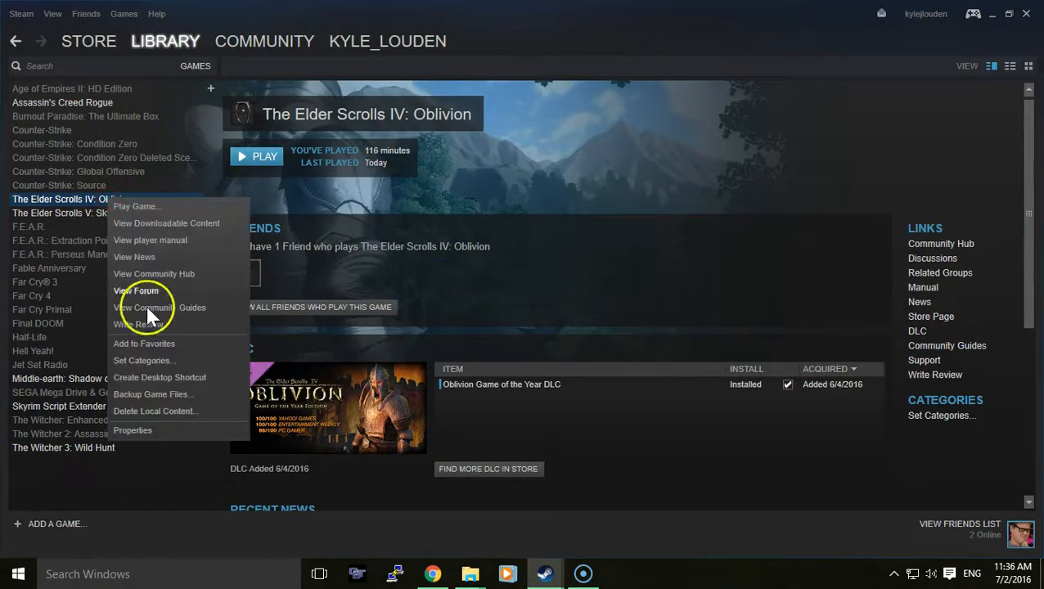
left_click(134, 430)
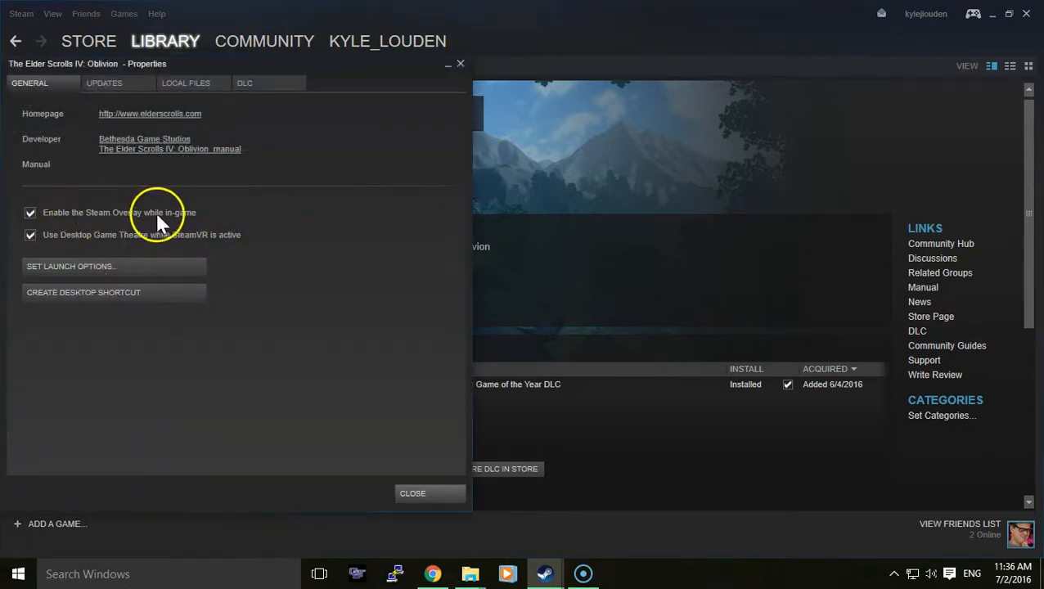
left_click(412, 493)
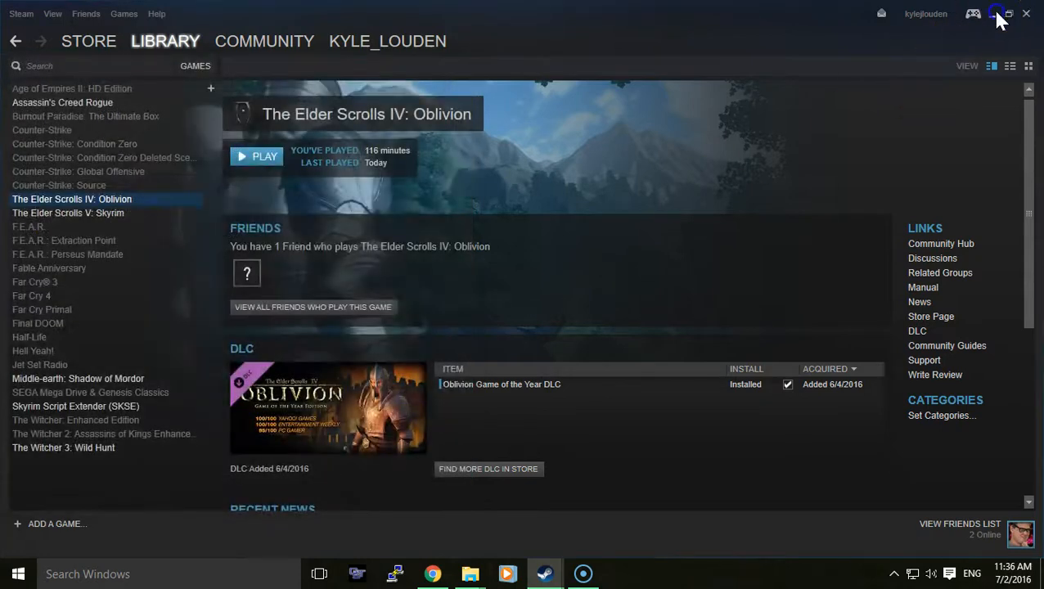
left_click(994, 14)
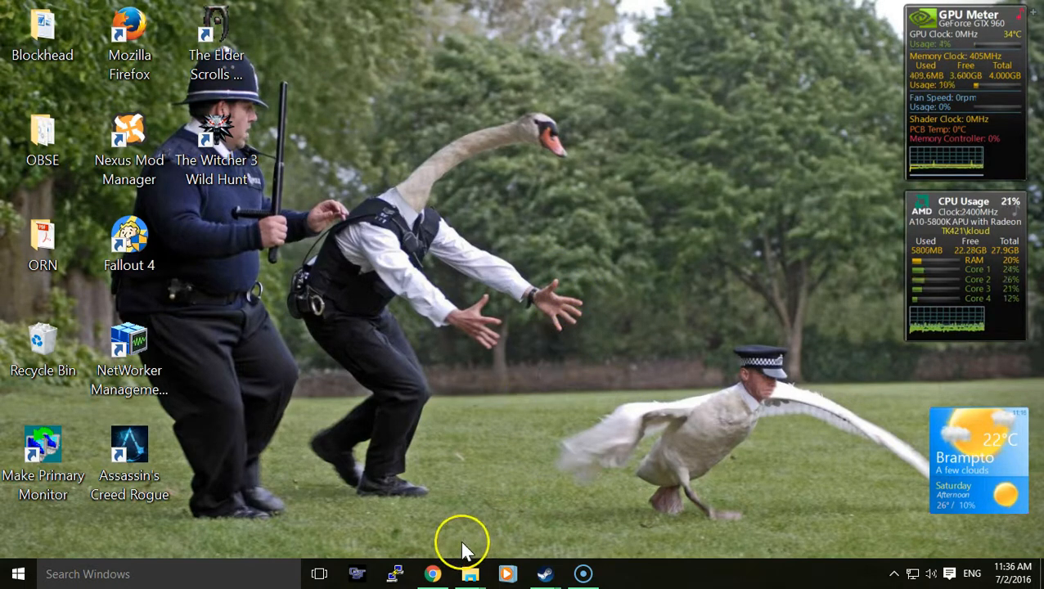
- Switch to Chrome and bring up the download page for the English version of Nehrim - At Fate's Edge
left_click(427, 573)
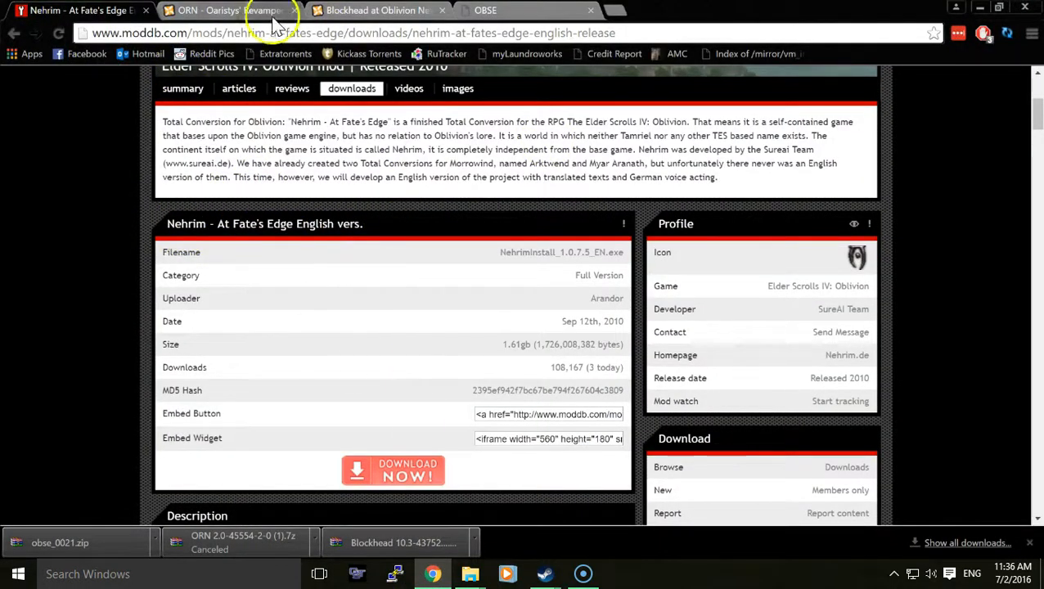
left_click(413, 473)
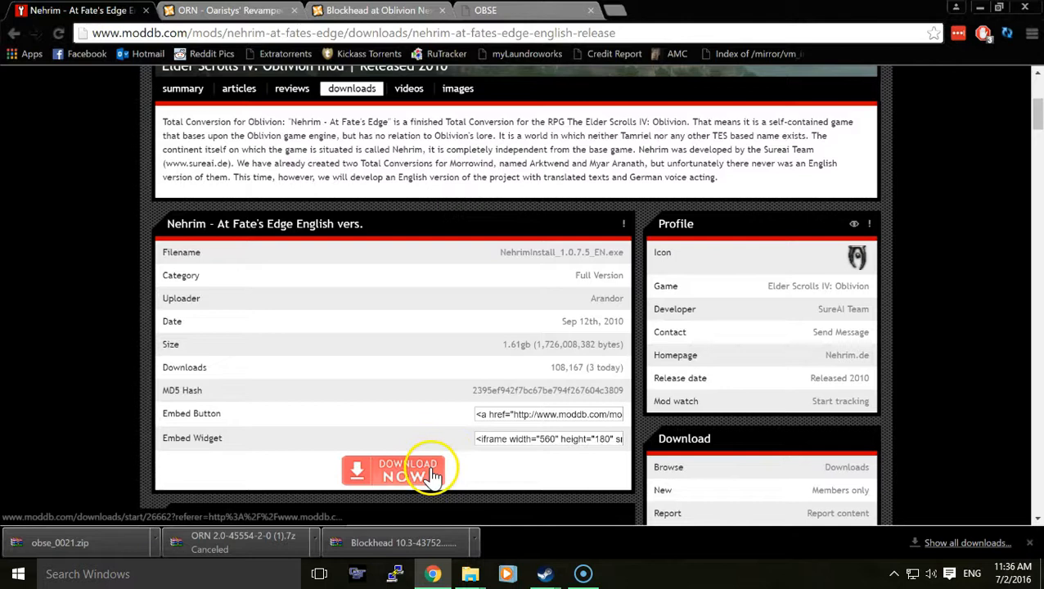
- Switch to File Explorer and go through the common folder of steamapps into the Oblivion game folder
mouse_move(469, 573)
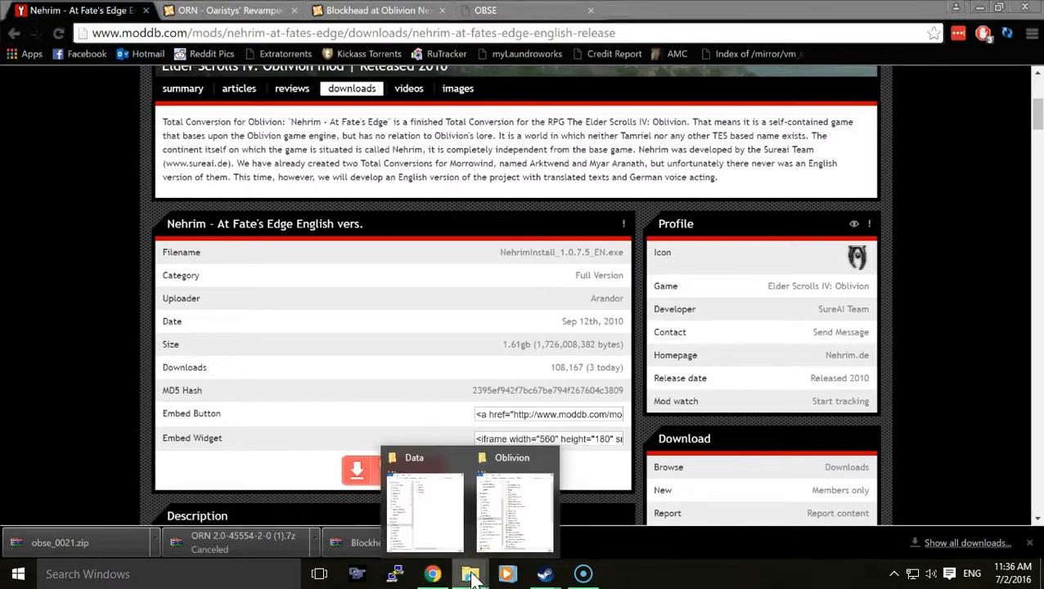
left_click(495, 531)
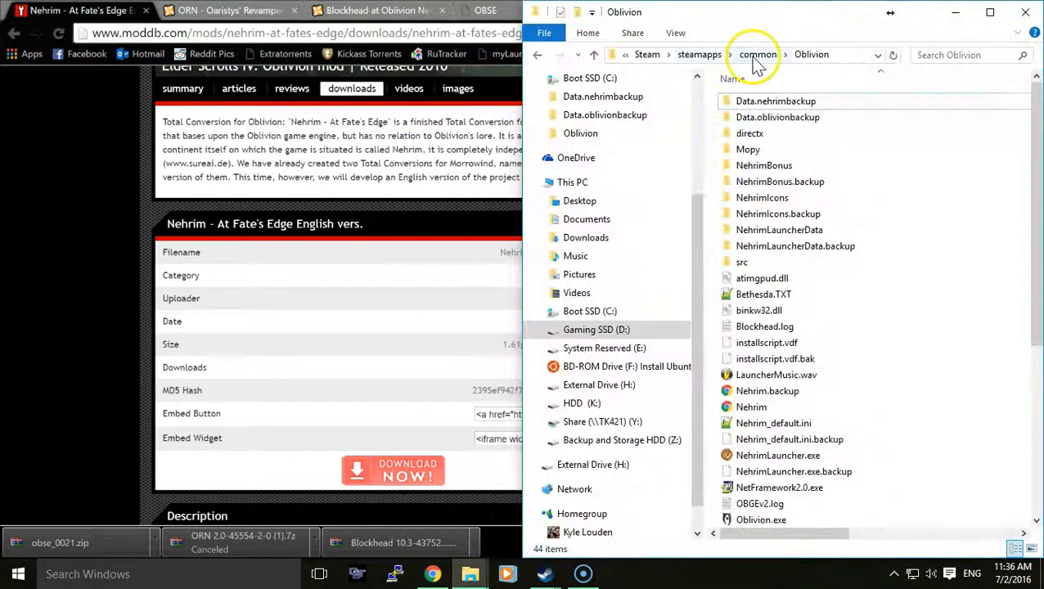
left_click(758, 54)
left_click(760, 167)
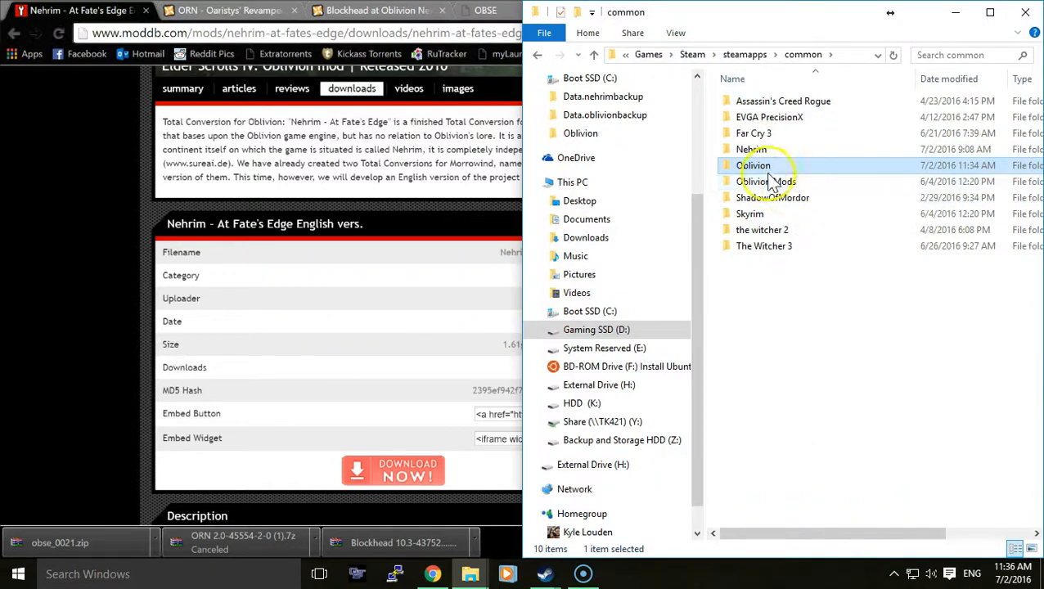
left_click(751, 150)
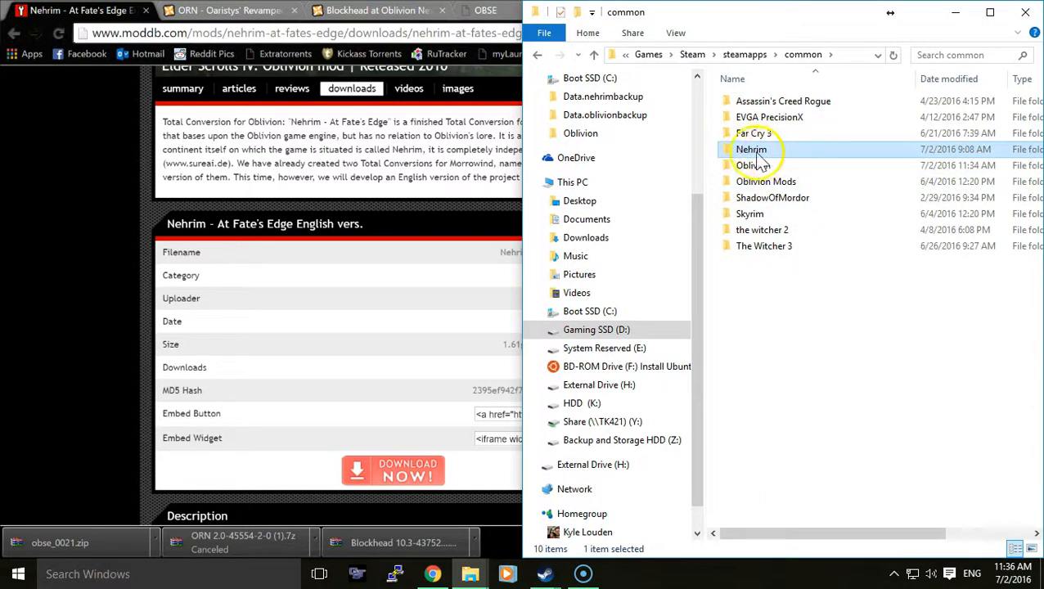
left_click(758, 169)
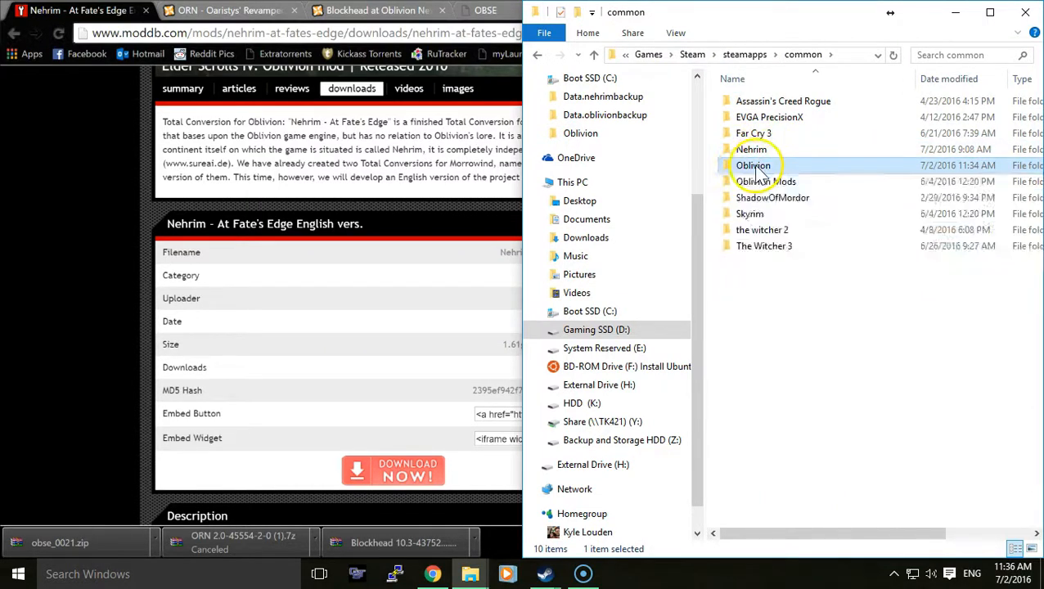
double_click(758, 169)
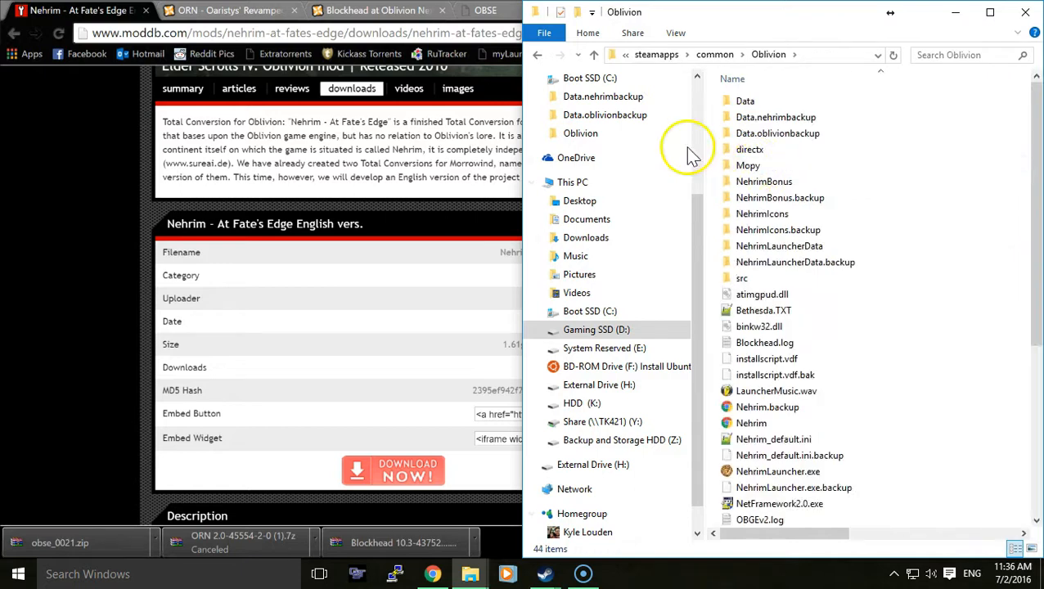
- Delete the Data folder from the Oblivion game folder, keeping the Data.nehrimbackup and Data.oblivionbackup folders
left_click(788, 123)
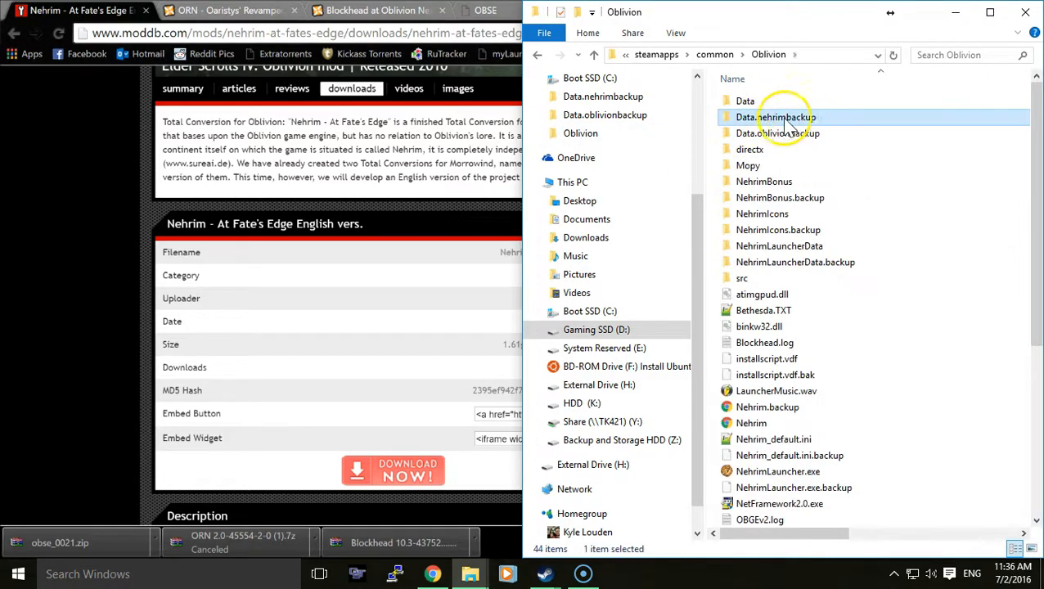
left_click(751, 103)
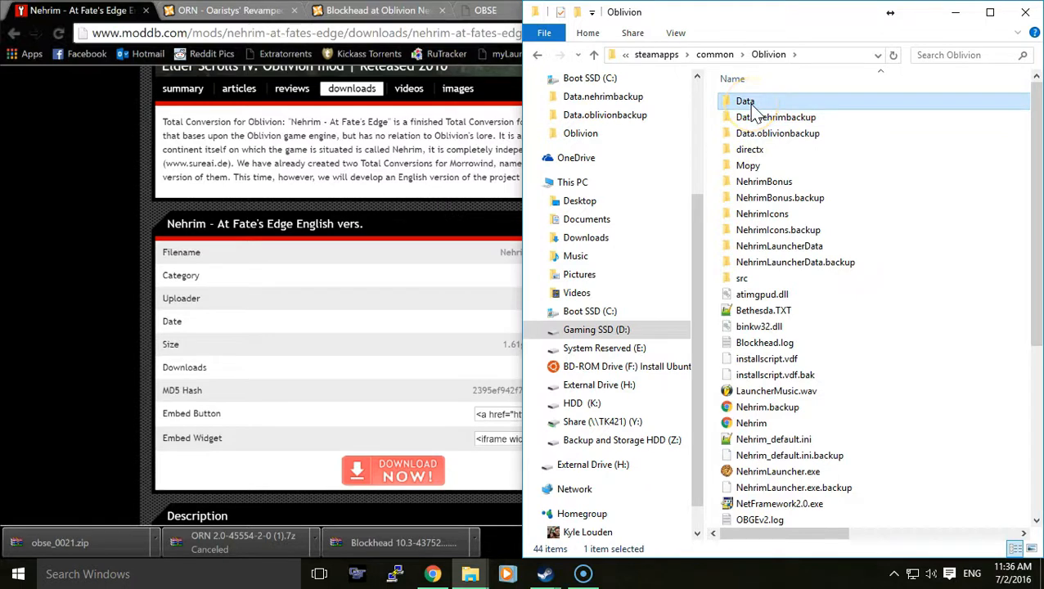
key("Delete")
left_click(761, 105)
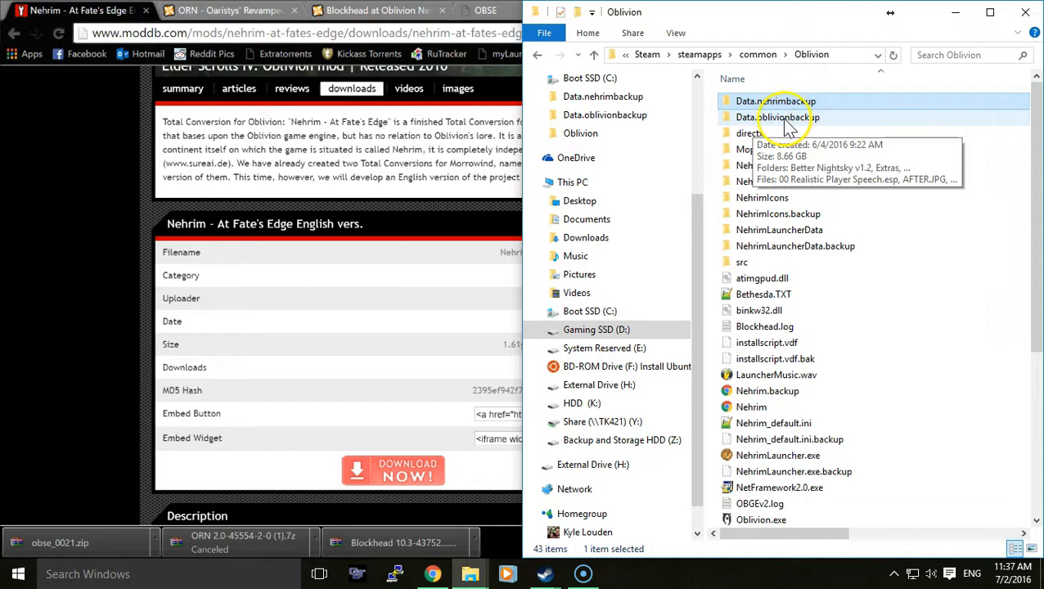
- Delete the NehrimLauncherData, NehrimIcons and NehrimBonus folders from the Oblivion game folder, keeping their backup copies
scroll(769, 343, "down", 4)
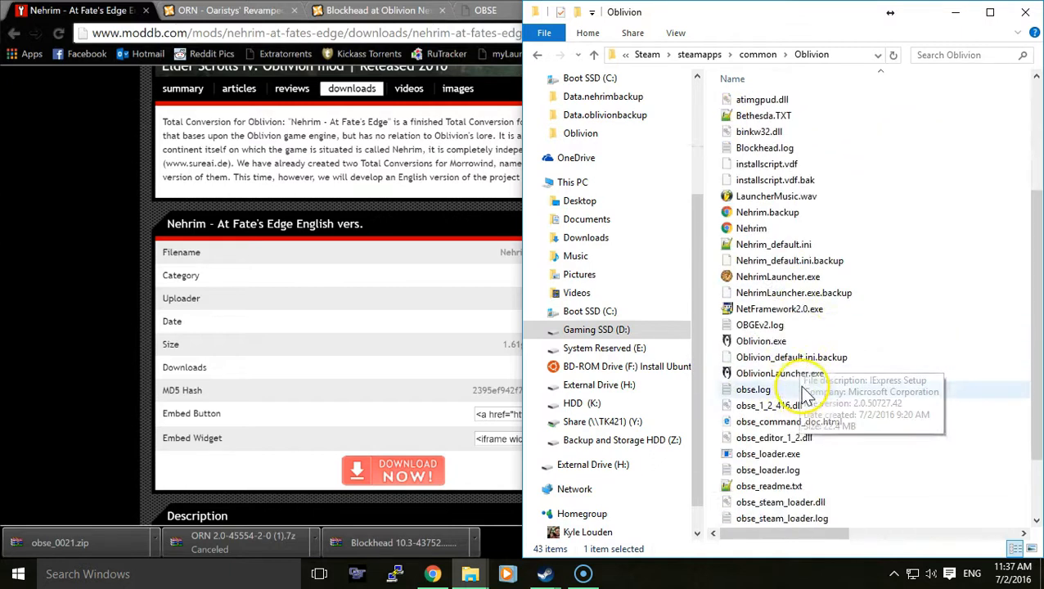
scroll(804, 392, "up", 4)
left_click(767, 123)
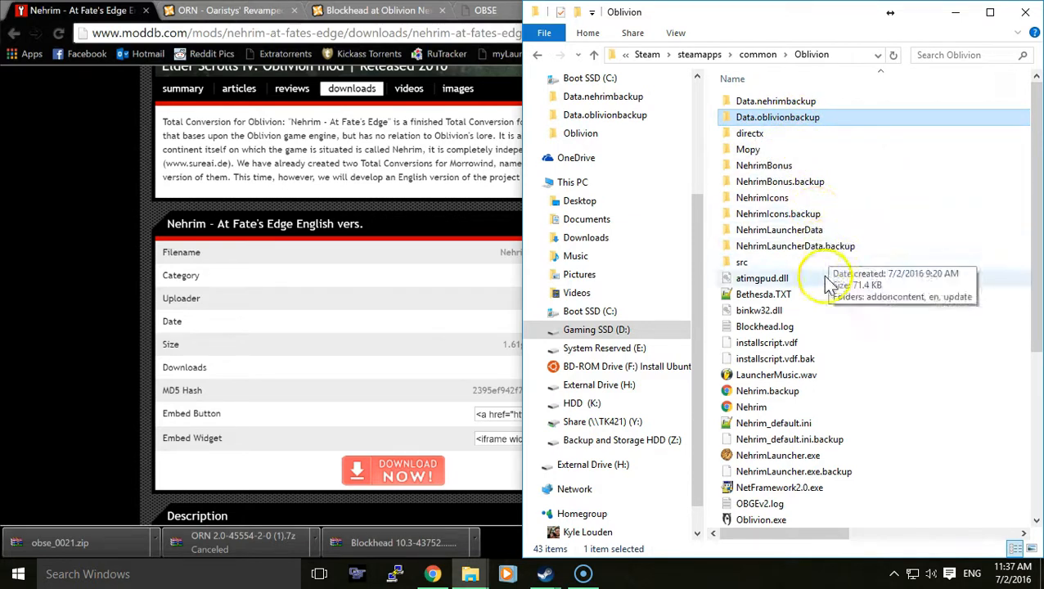
left_click(818, 233)
key("Delete")
left_click(790, 198)
key("Delete")
left_click(784, 167)
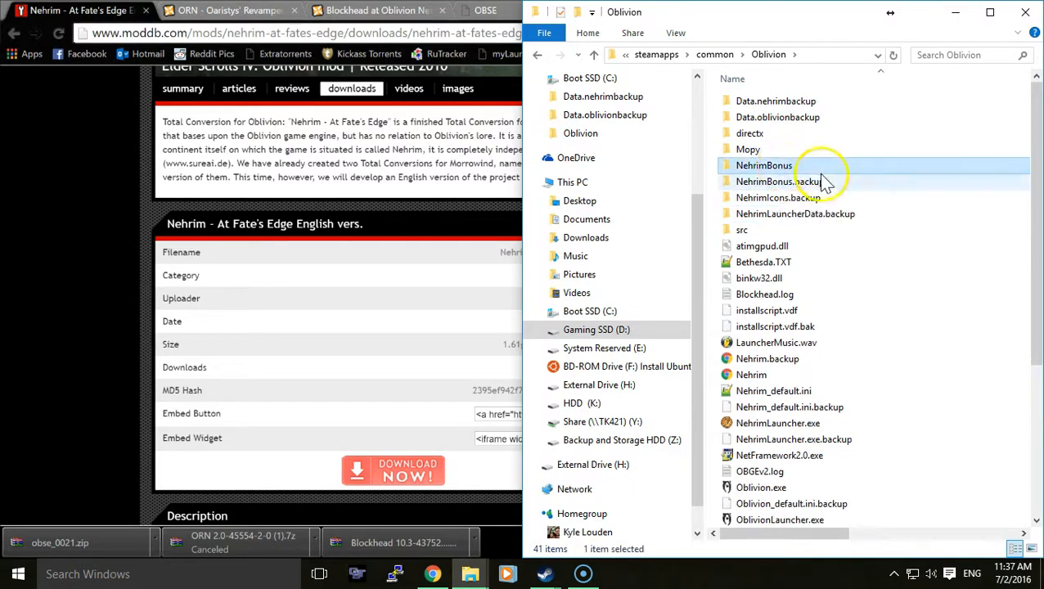
key("Delete")
- Look through the remaining folders and files in the Oblivion game folder and minimize its window
scroll(790, 175, "down", 4)
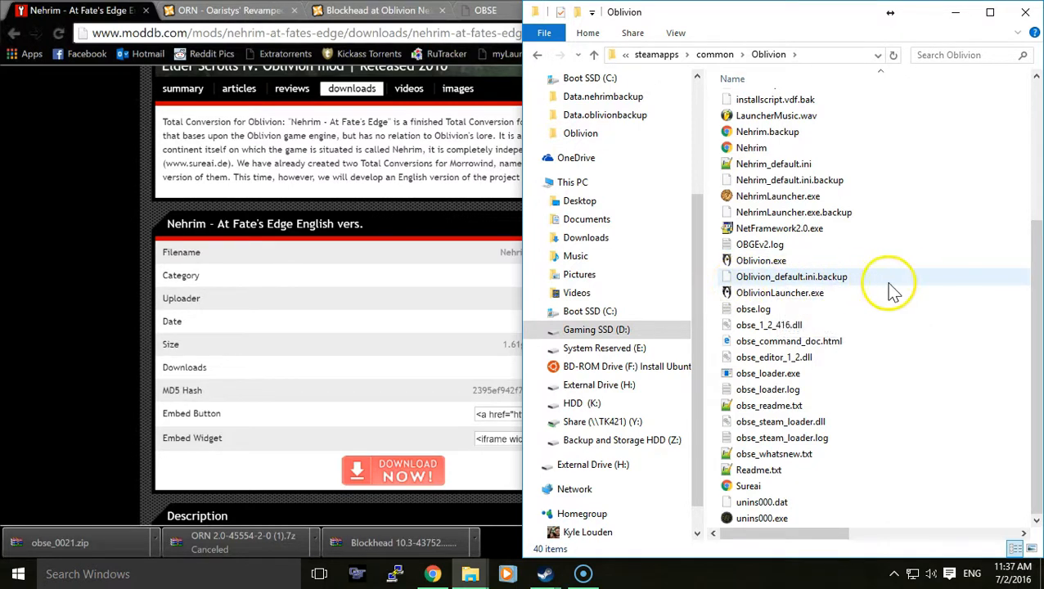
scroll(843, 332, "up", 2)
scroll(842, 331, "up", 3)
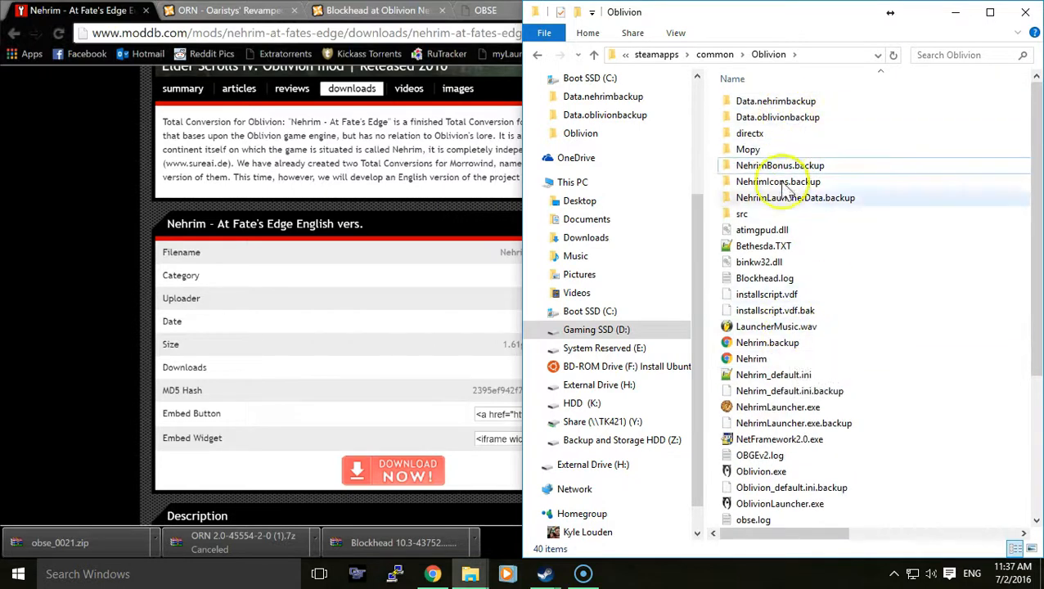
scroll(794, 409, "down", 4)
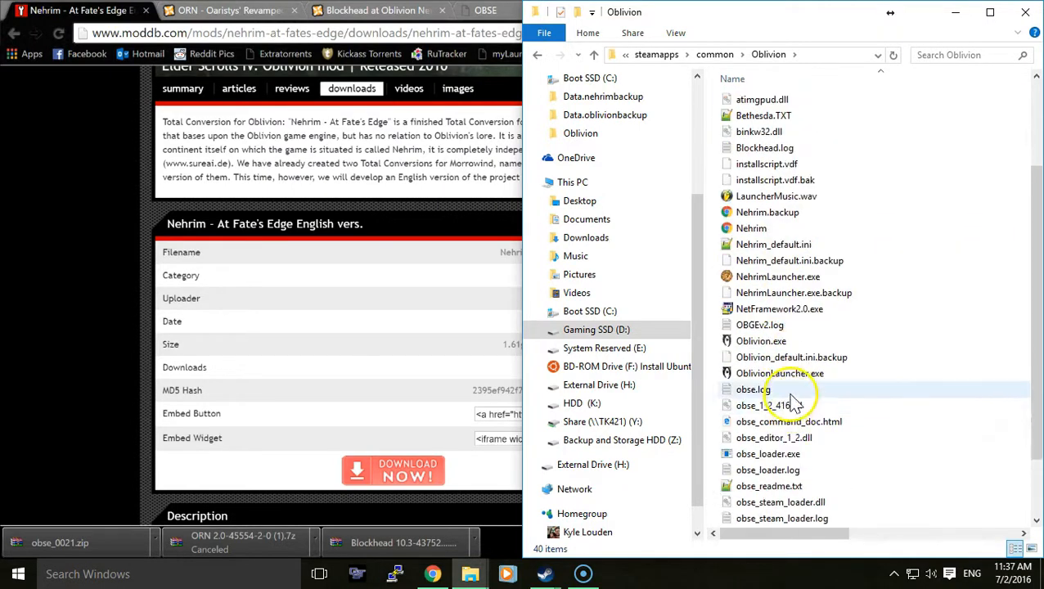
left_click(955, 12)
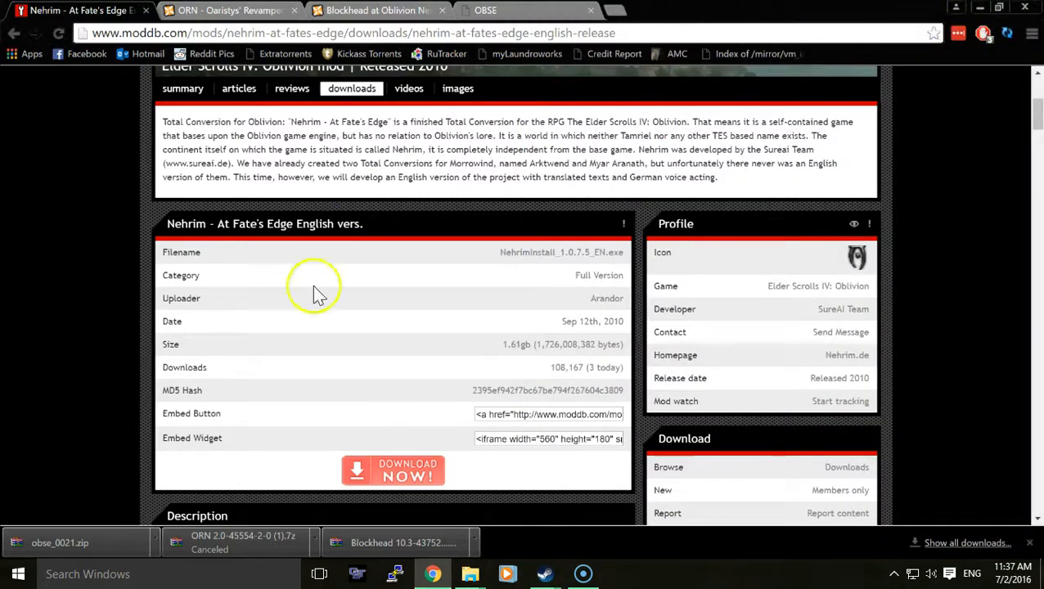
- Locate and select the NehrimInstall_1.5.0.8_EN (1).exe installer in the Downloads folder, and minimize the folder window
mouse_move(470, 576)
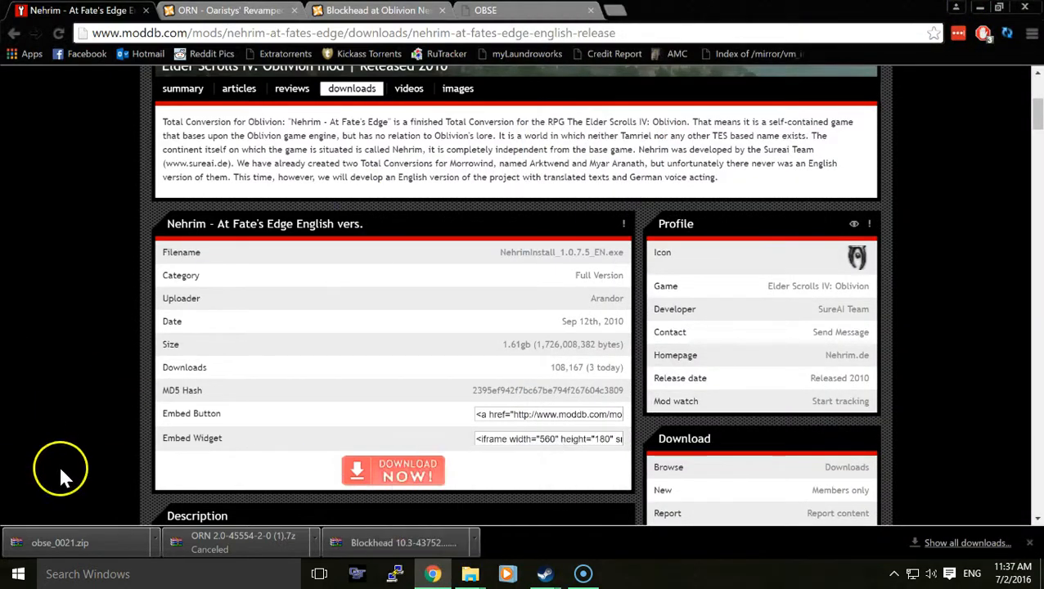
left_click(408, 516)
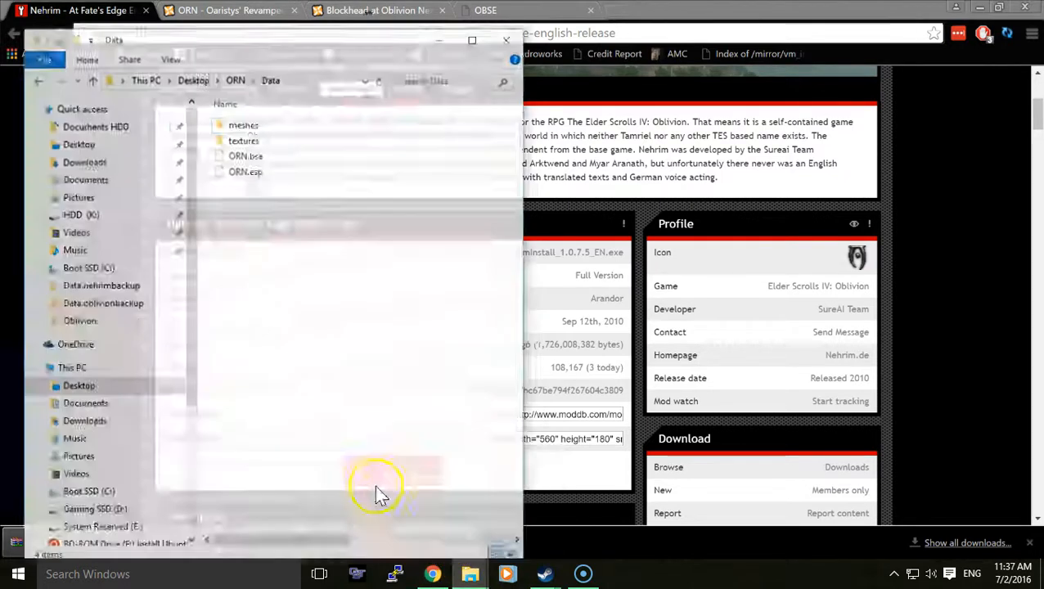
left_click(64, 141)
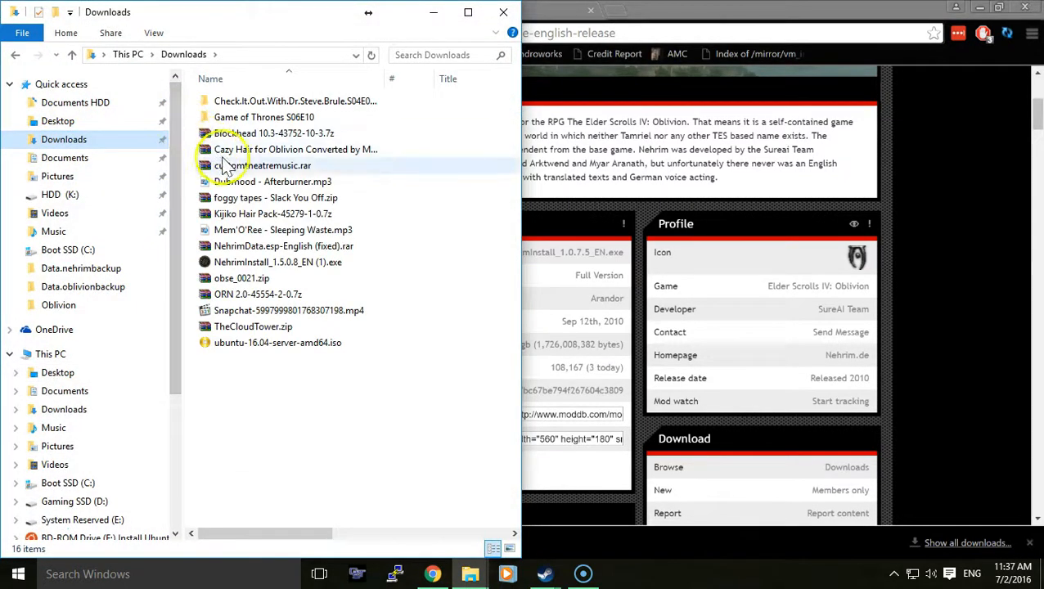
left_click(263, 262)
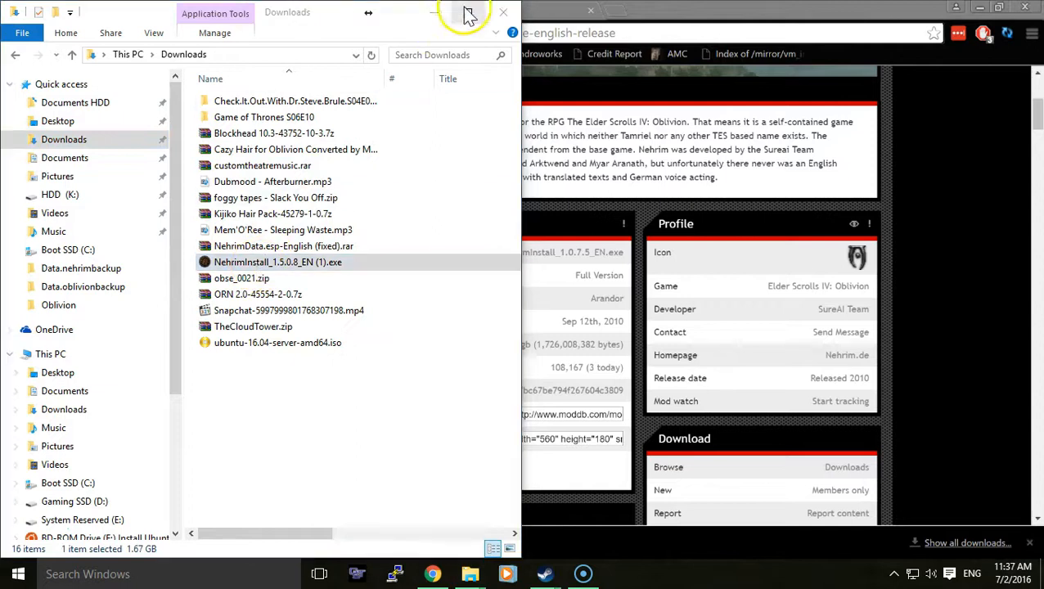
left_click(435, 13)
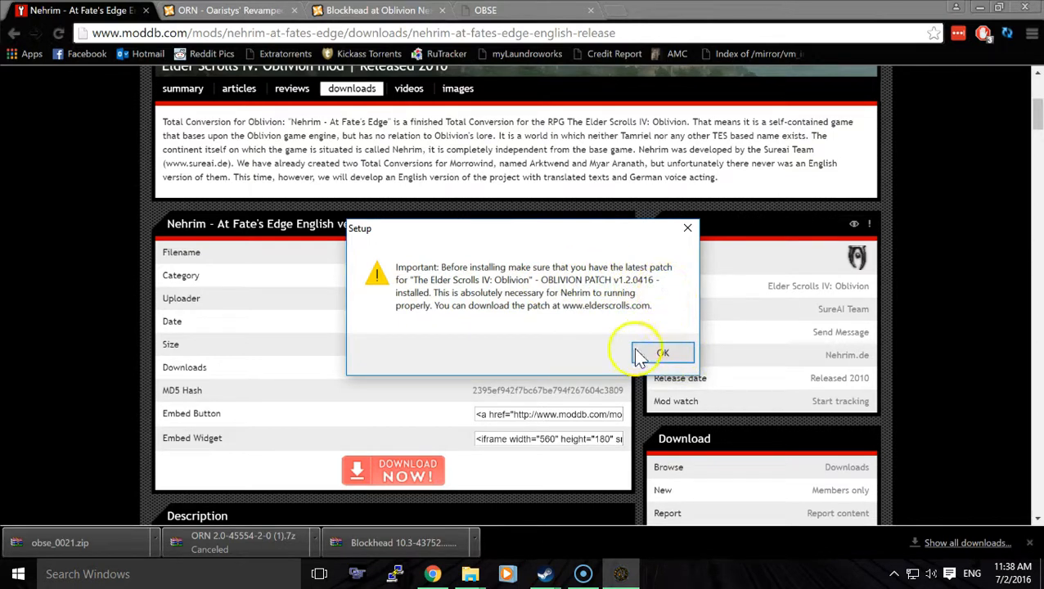
- Acknowledge the Oblivion patch notice, accept the Nehrim license agreement, and continue to the destination location page
left_click(663, 355)
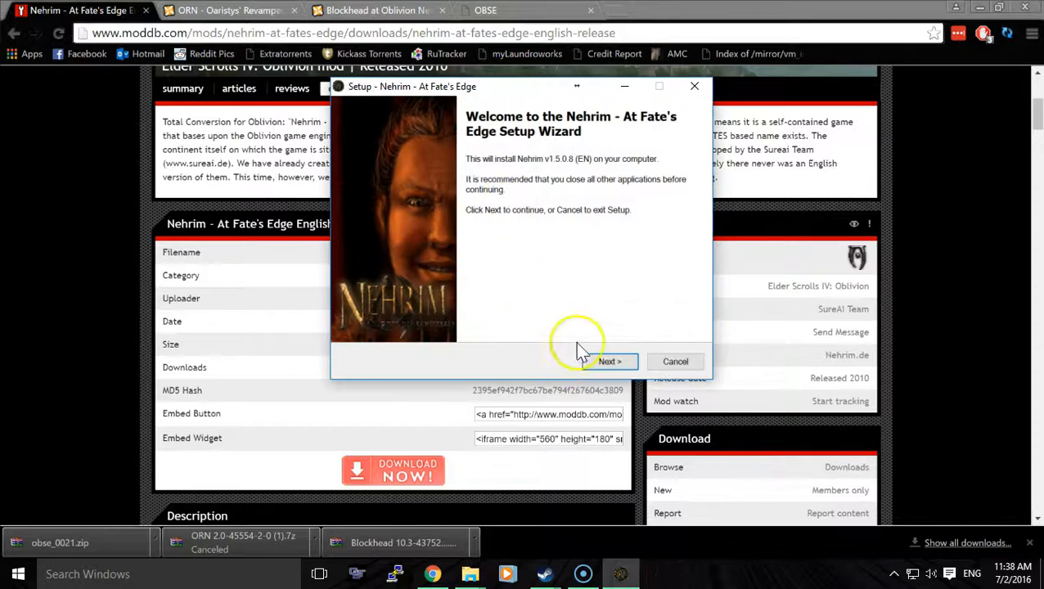
left_click(605, 364)
left_click(458, 313)
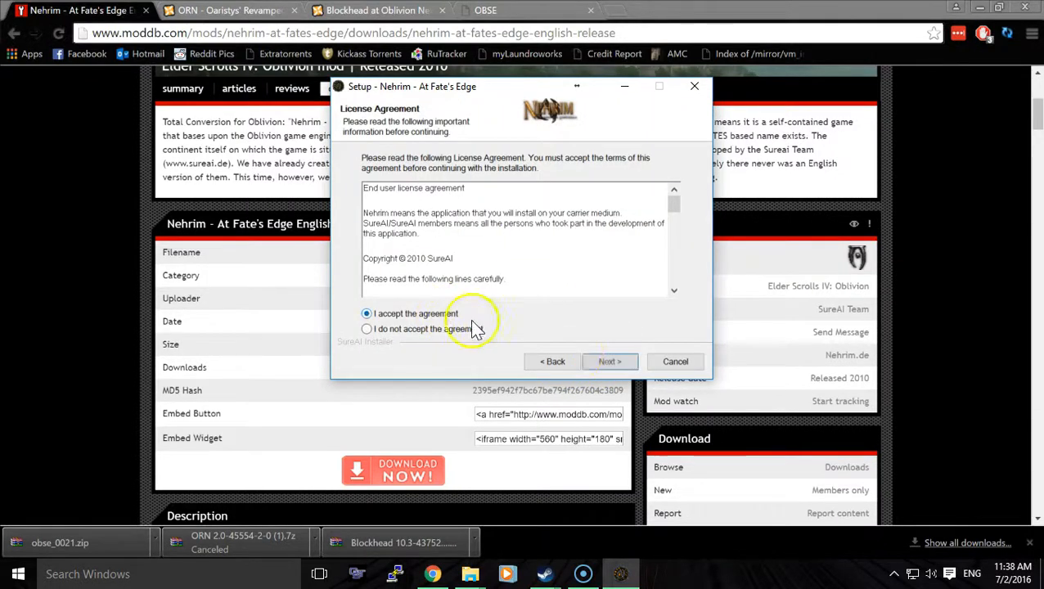
left_click(612, 361)
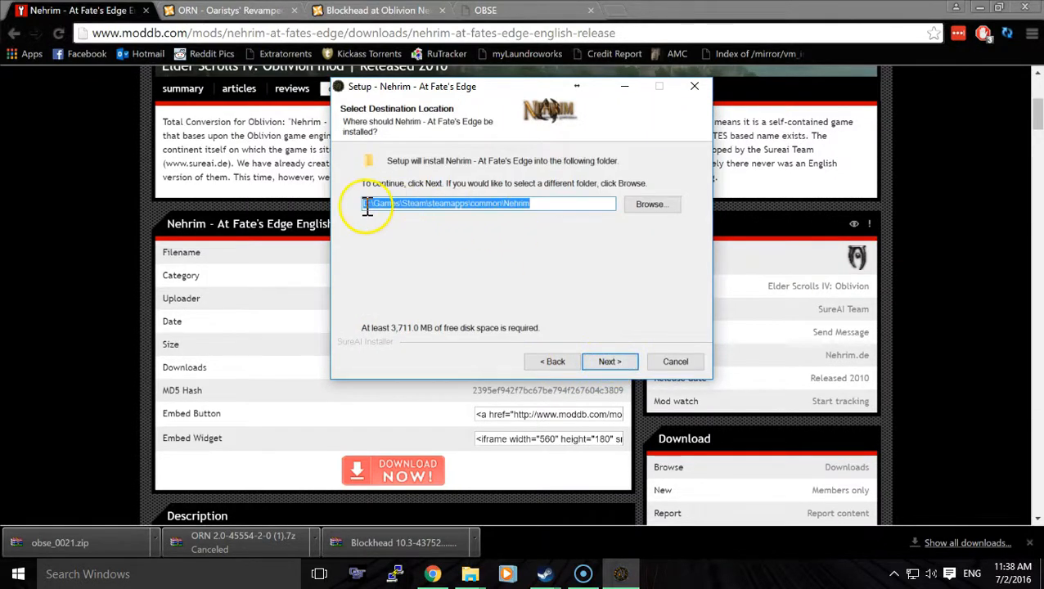
- Select the entire installation path D:\Games\Steam\steamapps\common\Nehrim in the Nehrim setup wizard
left_click_drag(541, 207, 375, 204)
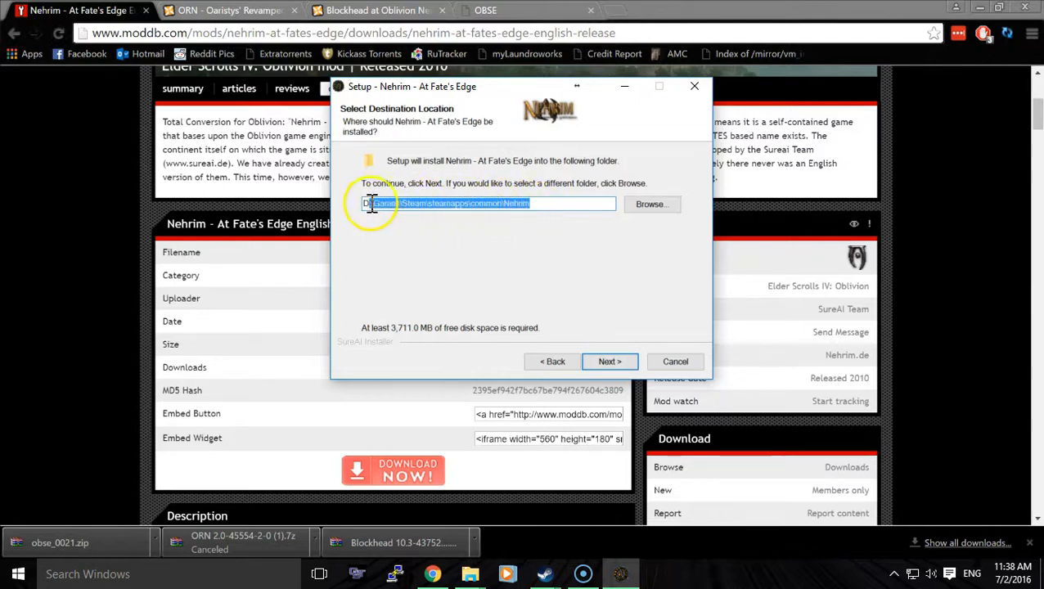
left_click(531, 205)
left_click_drag(531, 205, 345, 205)
left_click(577, 212)
left_click_drag(577, 211, 354, 209)
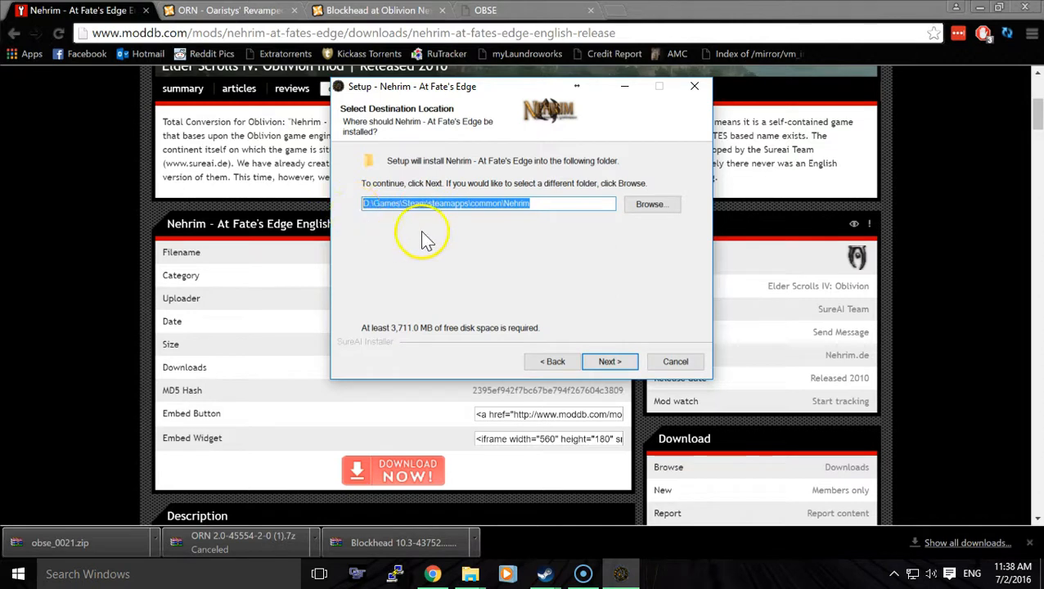
- Continue past the destination and additional tasks pages to the installation summary, and cancel the Nehrim setup
left_click(564, 206)
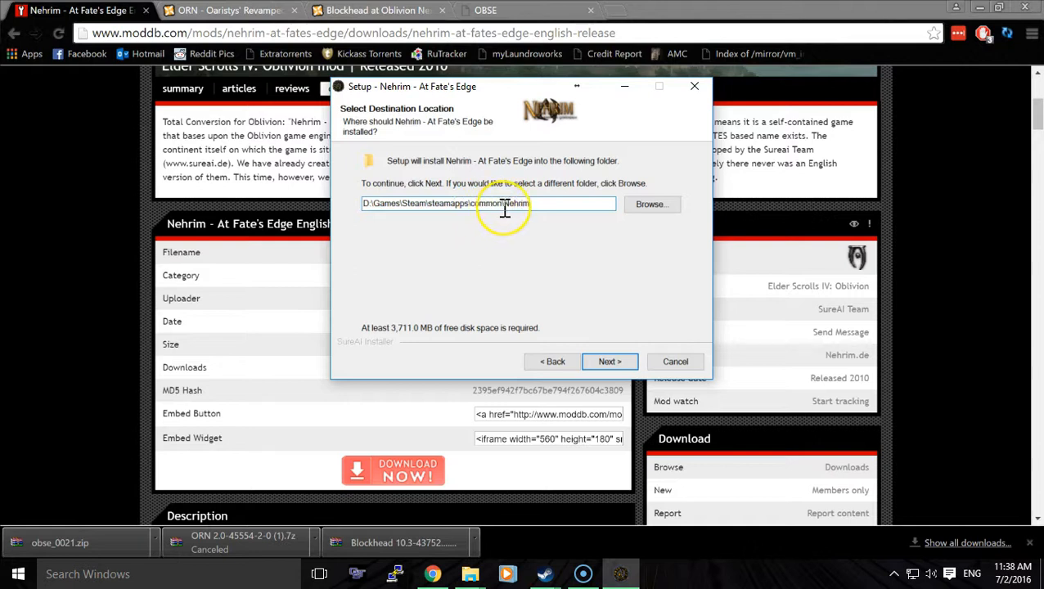
left_click_drag(503, 207, 353, 215)
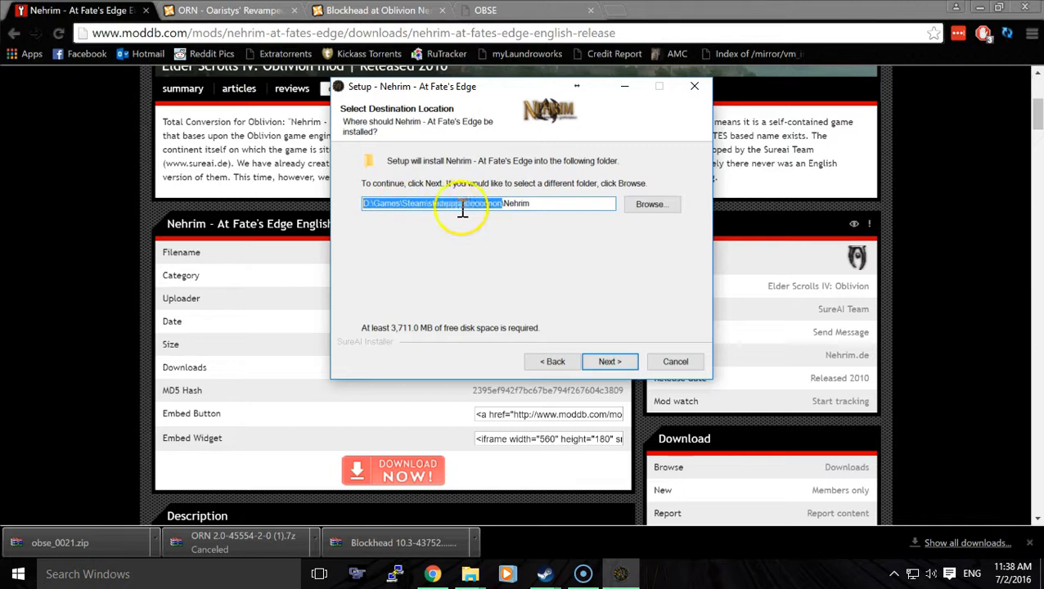
left_click(610, 361)
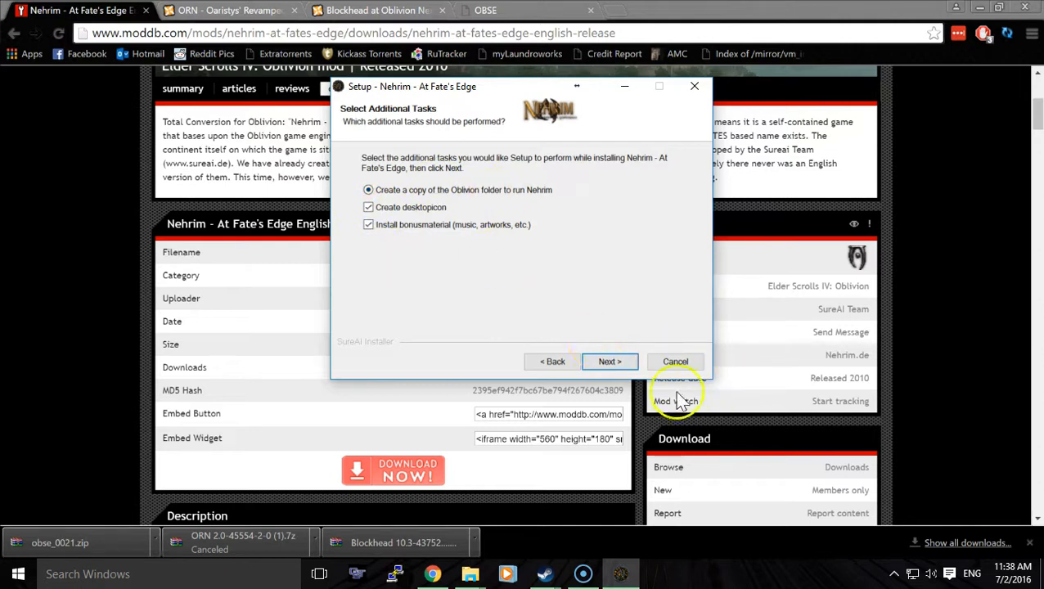
left_click(622, 365)
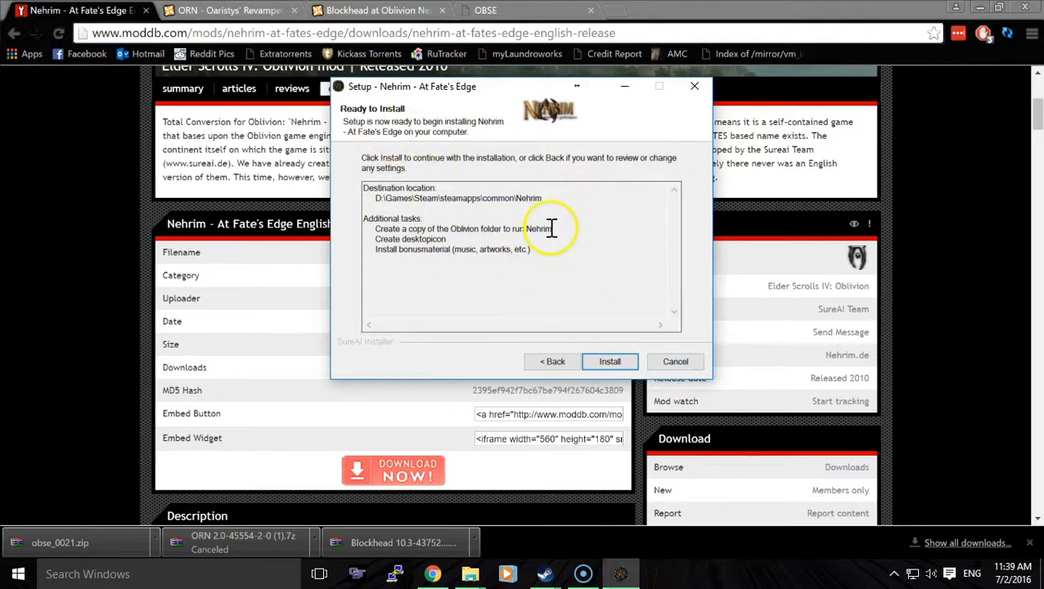
left_click(689, 370)
left_click(587, 372)
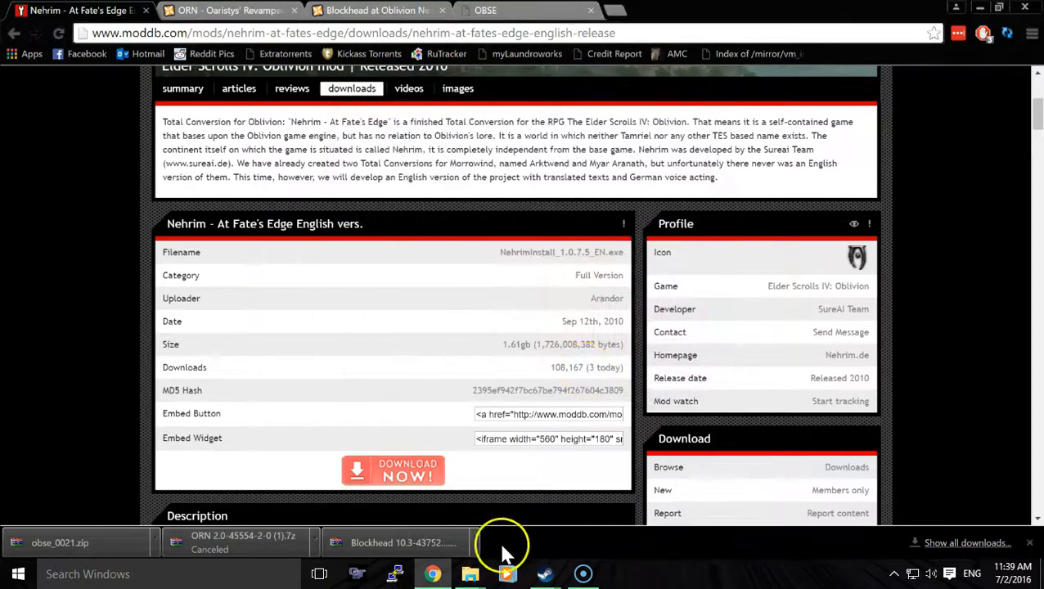
- Switch to File Explorer and open the D:\Games\Steam\steamapps\common\Nehrim folder
mouse_move(471, 574)
left_click(431, 478)
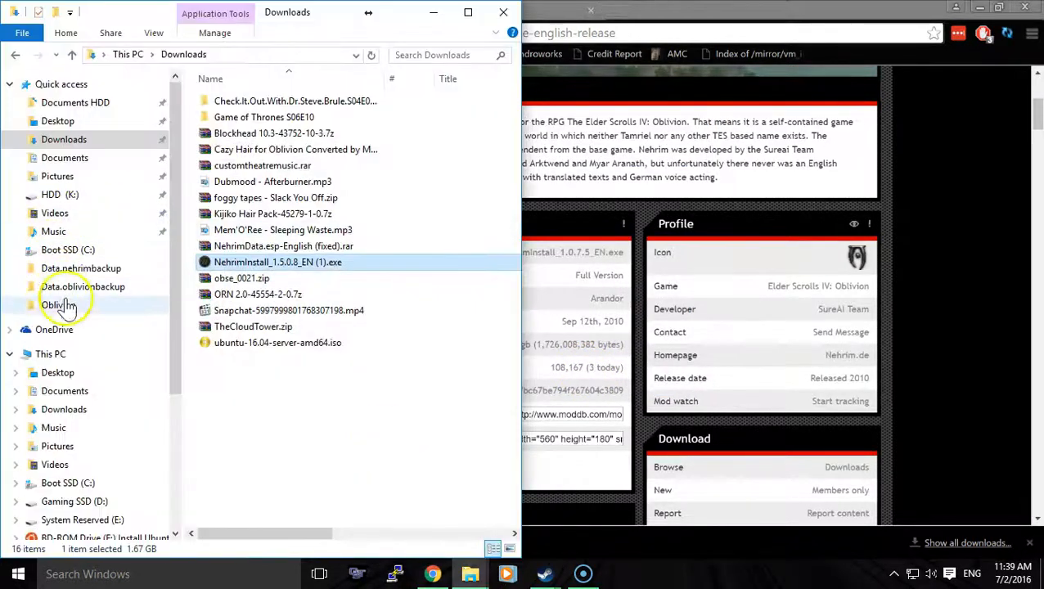
left_click(108, 503)
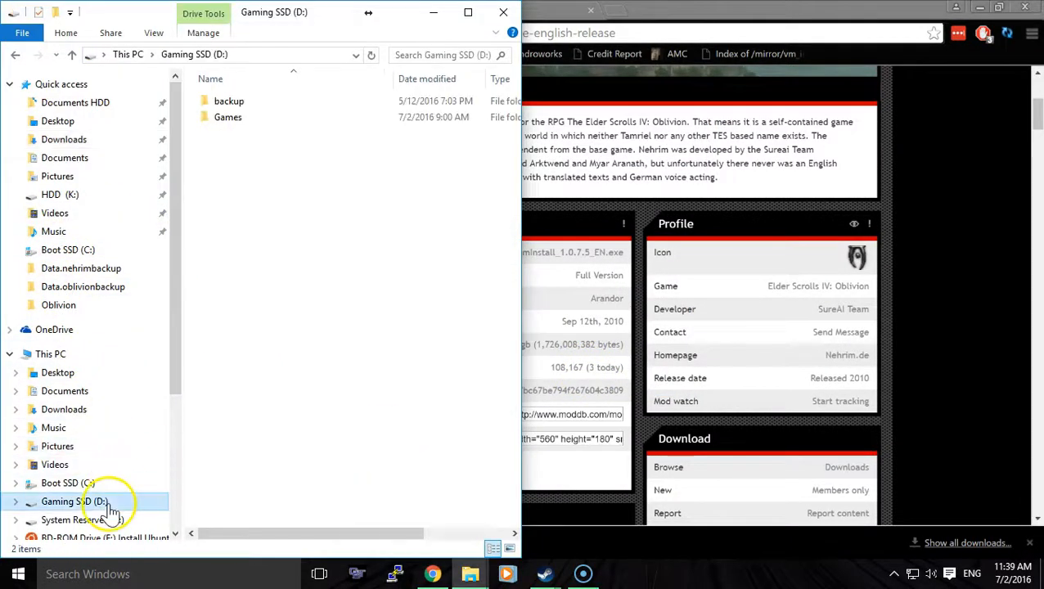
left_click(241, 127)
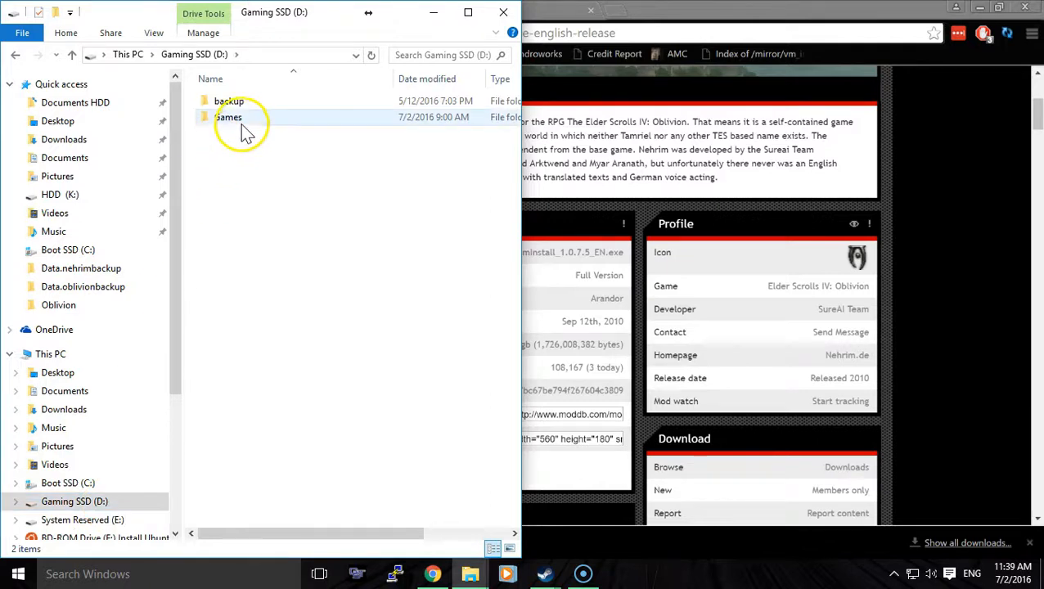
double_click(242, 125)
double_click(242, 131)
left_click(243, 104)
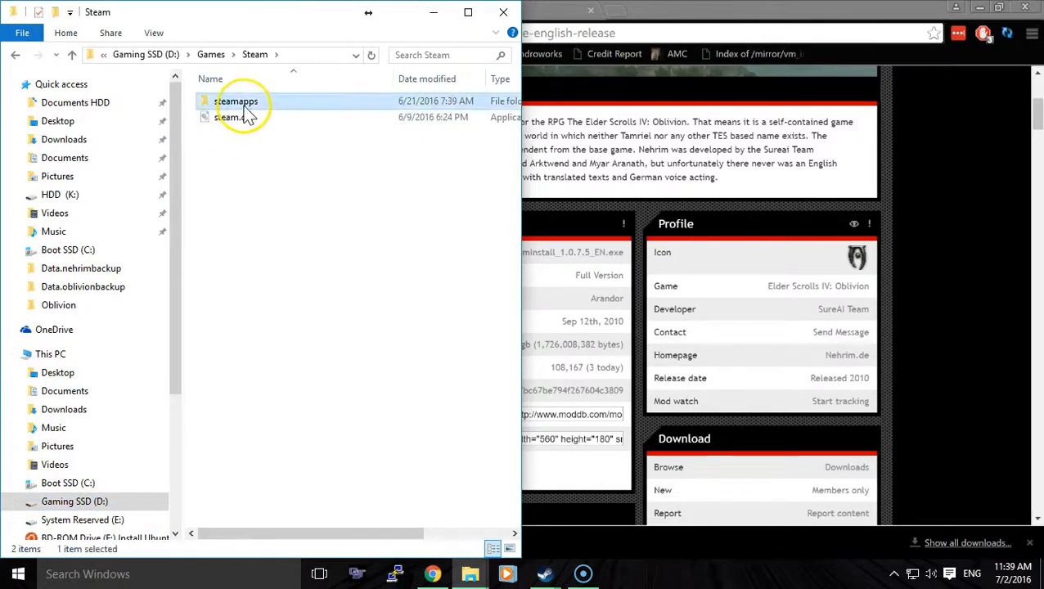
double_click(243, 105)
double_click(245, 102)
left_click(242, 149)
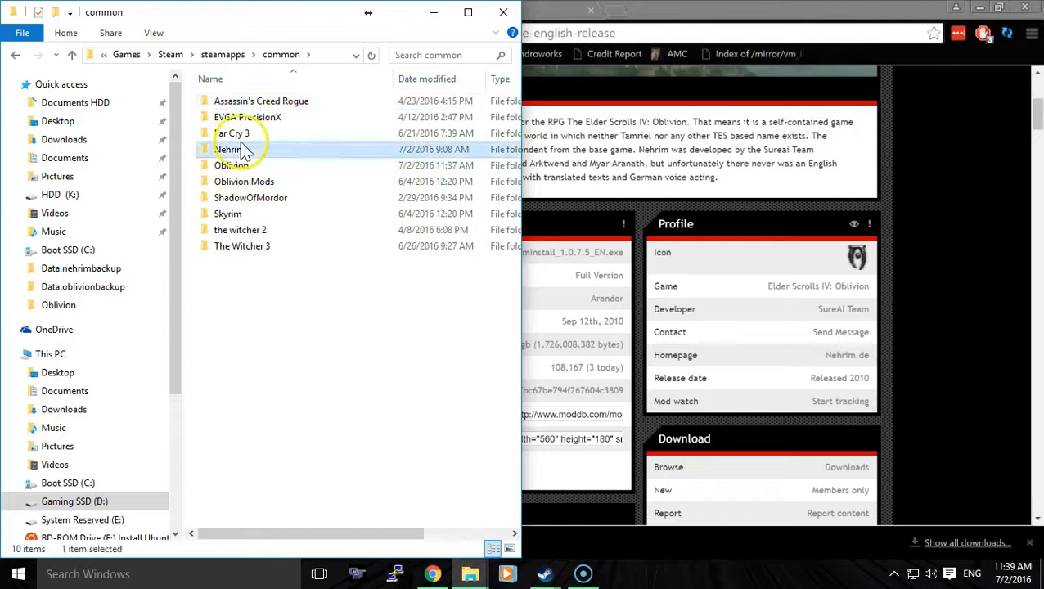
double_click(243, 149)
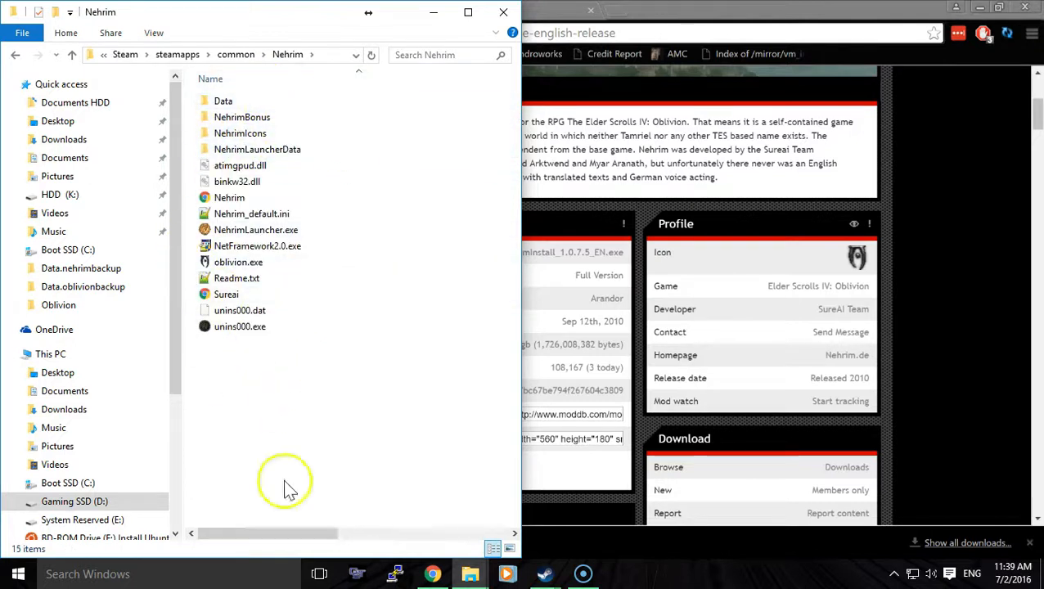
- Bring up the Oblivion game folder beside the Nehrim folder and copy all files and folders from the Nehrim folder
mouse_move(472, 570)
left_click(504, 517)
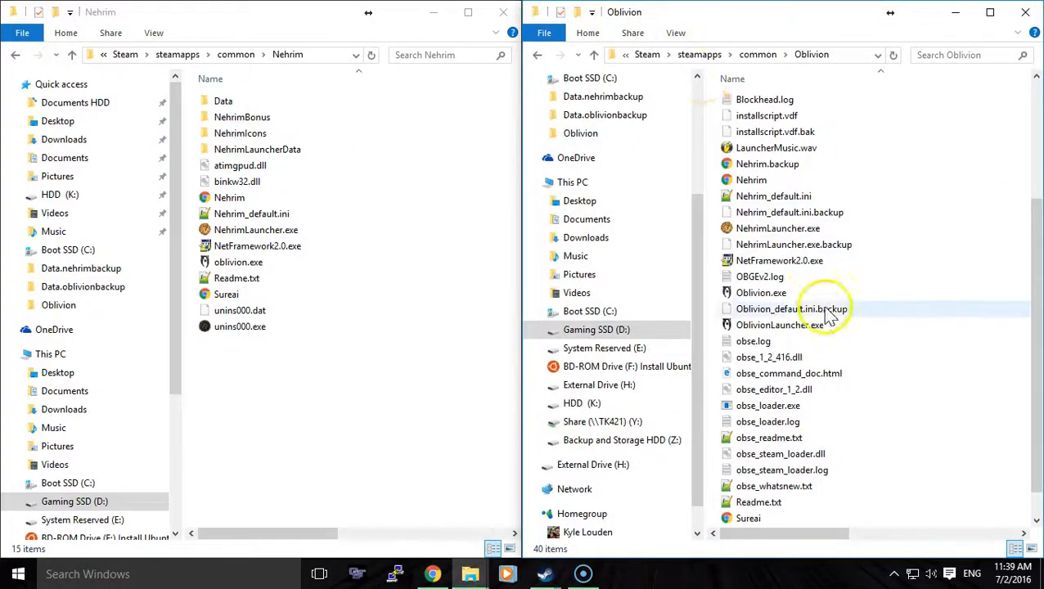
scroll(831, 317, "up", 4)
left_click_drag(347, 407, 234, 94)
right_click(271, 275)
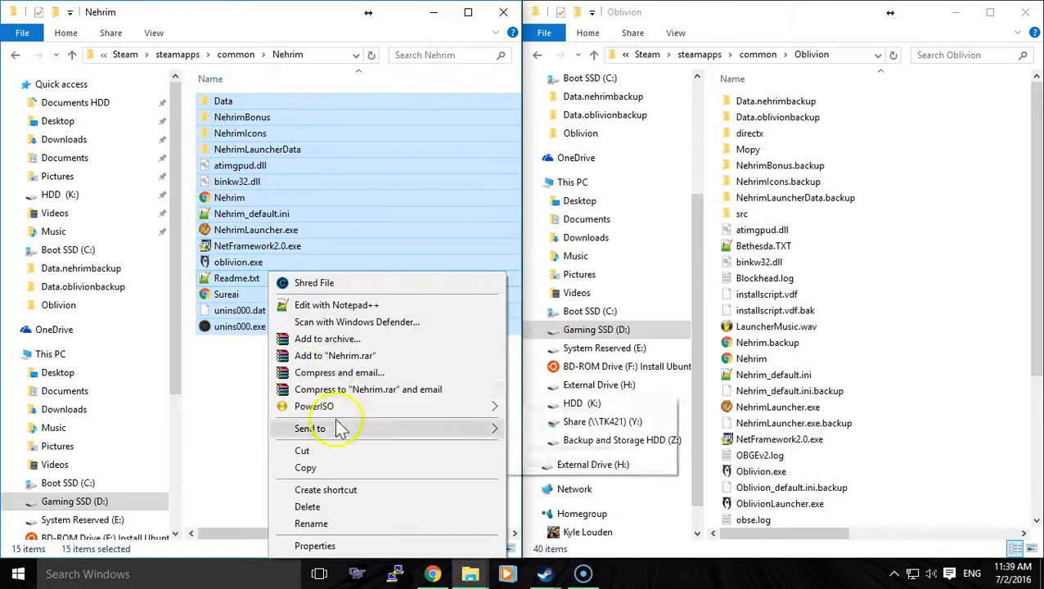
left_click(336, 467)
- Paste the copied Nehrim files and folders into the Oblivion game folder and complete the copy
right_click(941, 288)
mouse_move(943, 296)
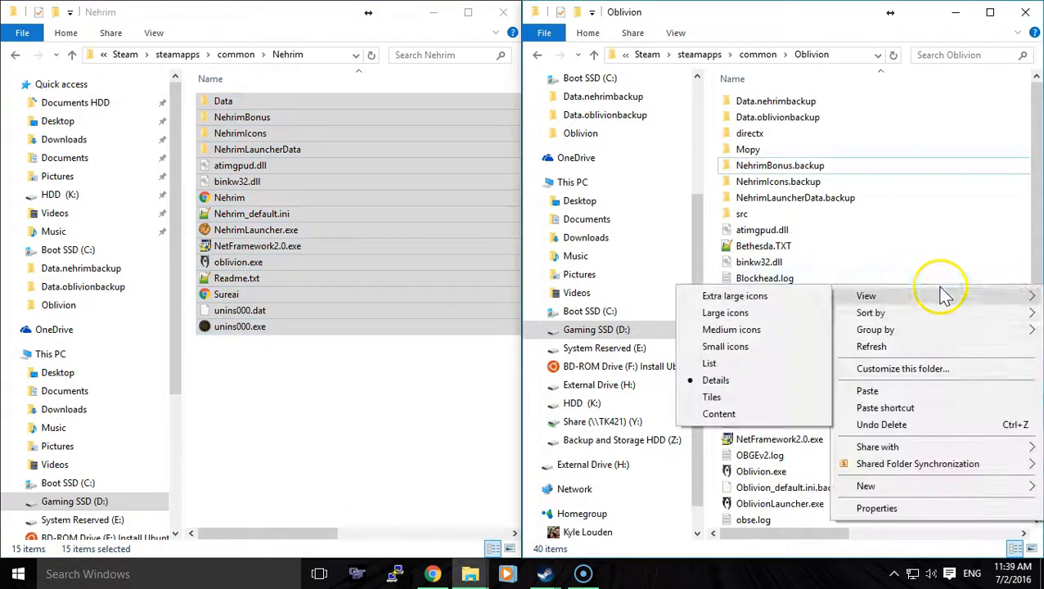
right_click(1007, 266)
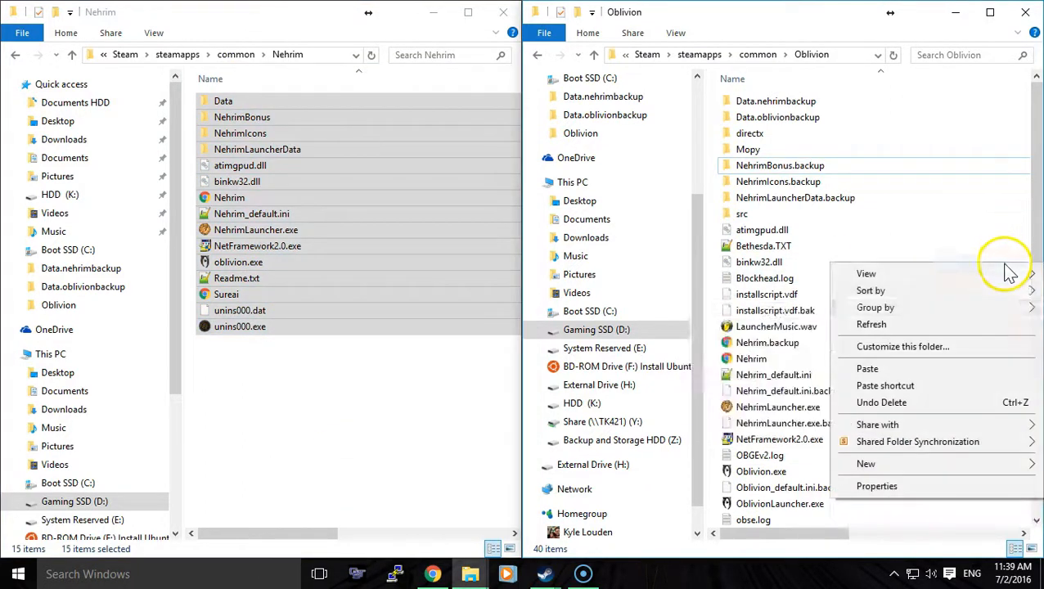
left_click(929, 369)
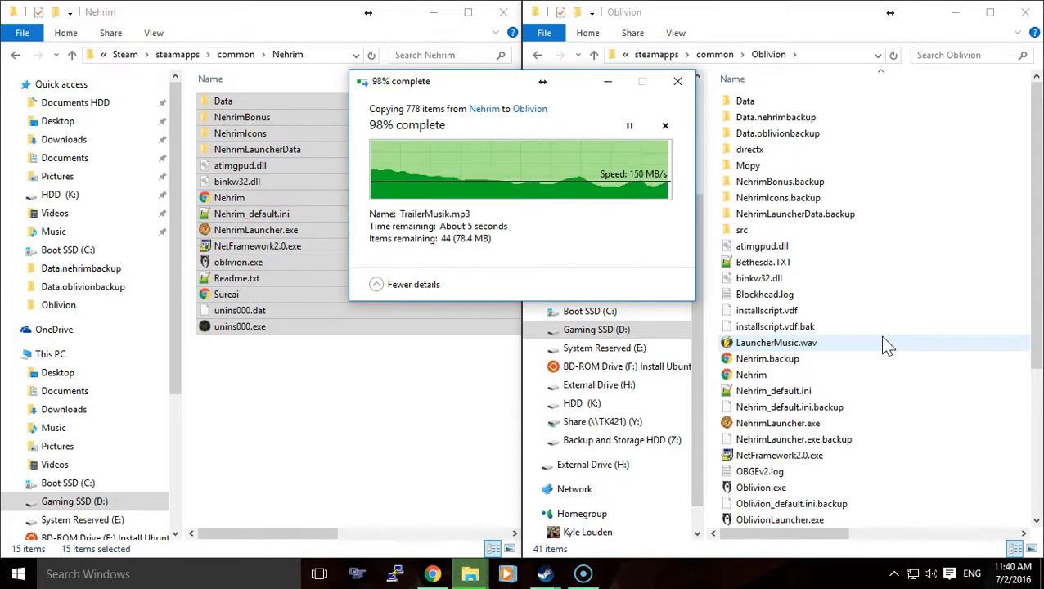
left_click(564, 164)
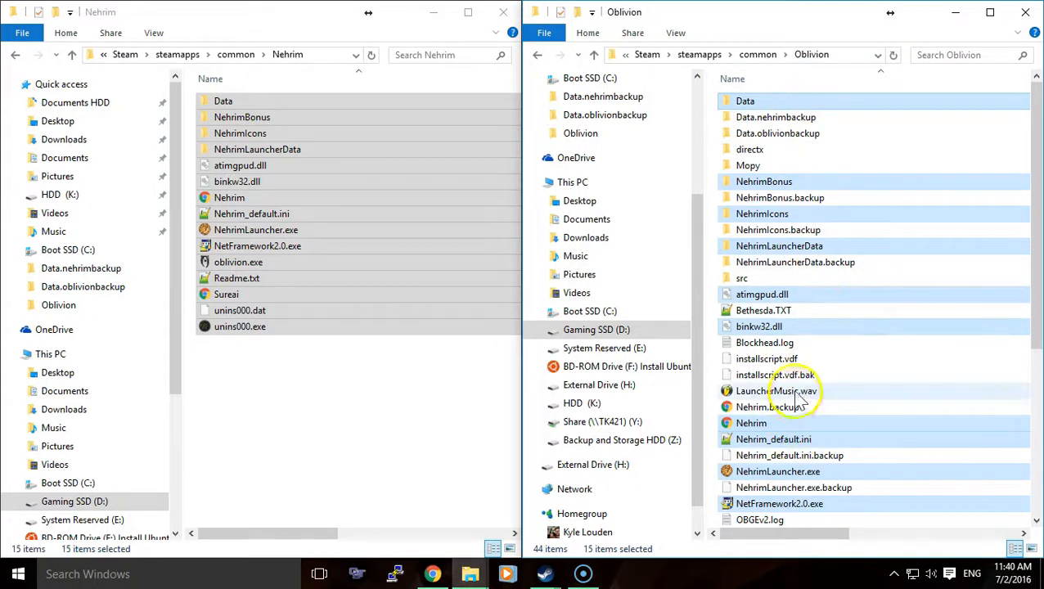
- Minimize the open windows, review and accept the data files in the Oblivion launcher from the desktop, and exit it
left_click(955, 12)
left_click(434, 12)
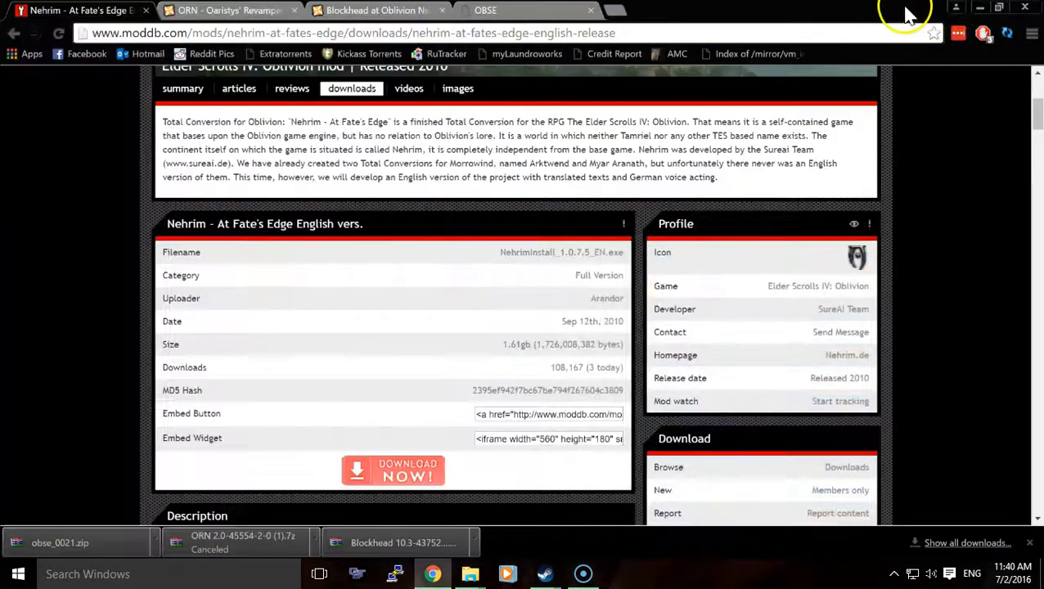
left_click(979, 8)
double_click(223, 70)
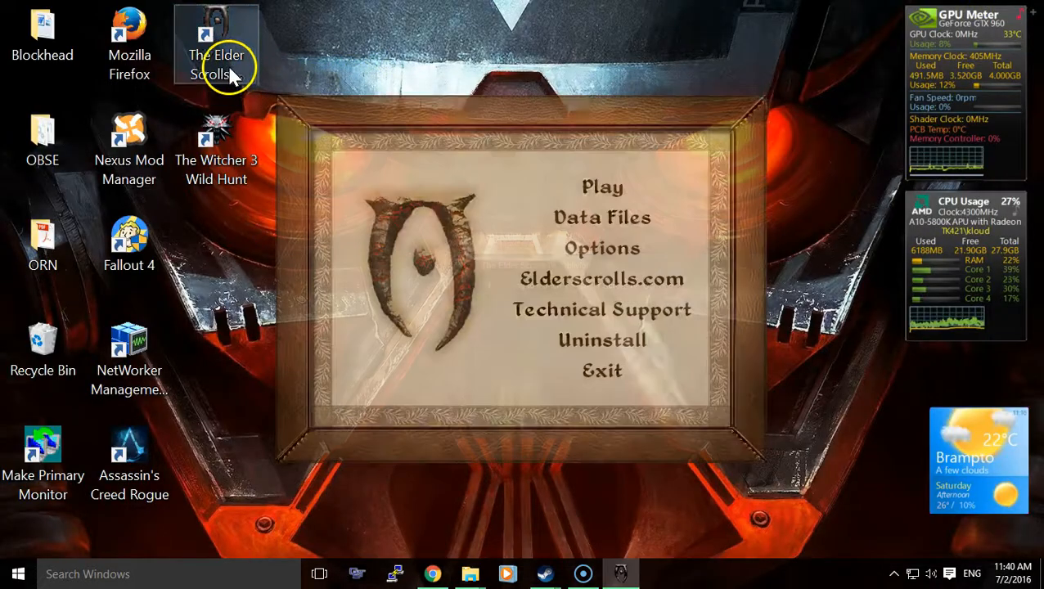
left_click(585, 227)
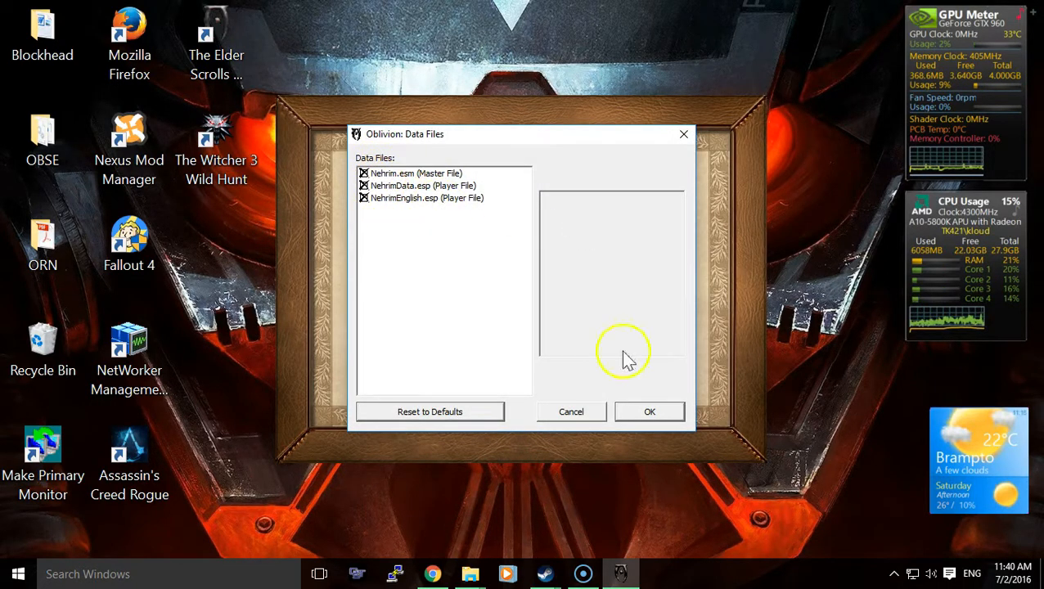
left_click(658, 414)
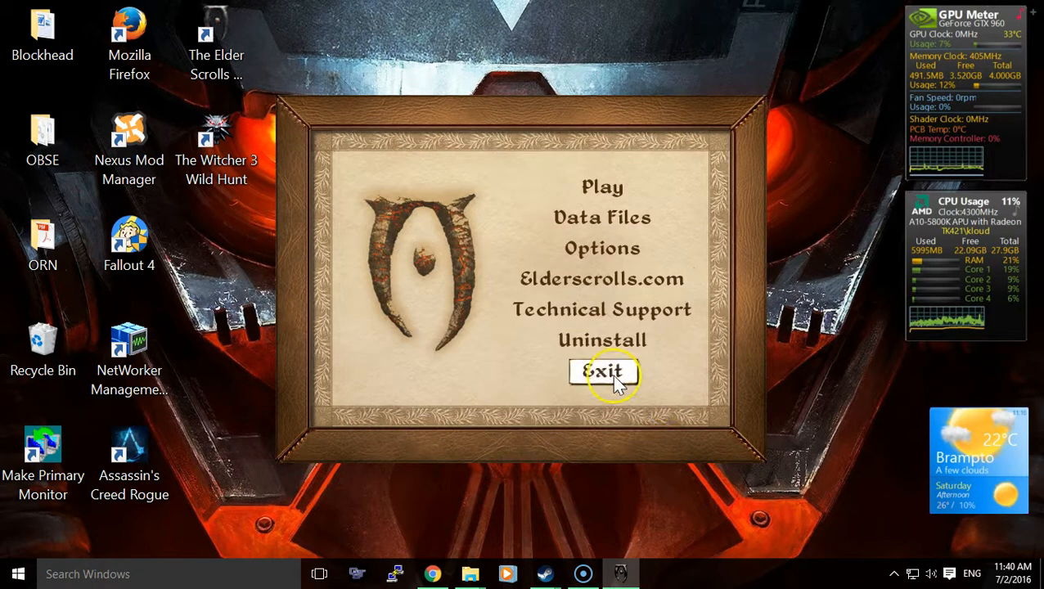
left_click(615, 381)
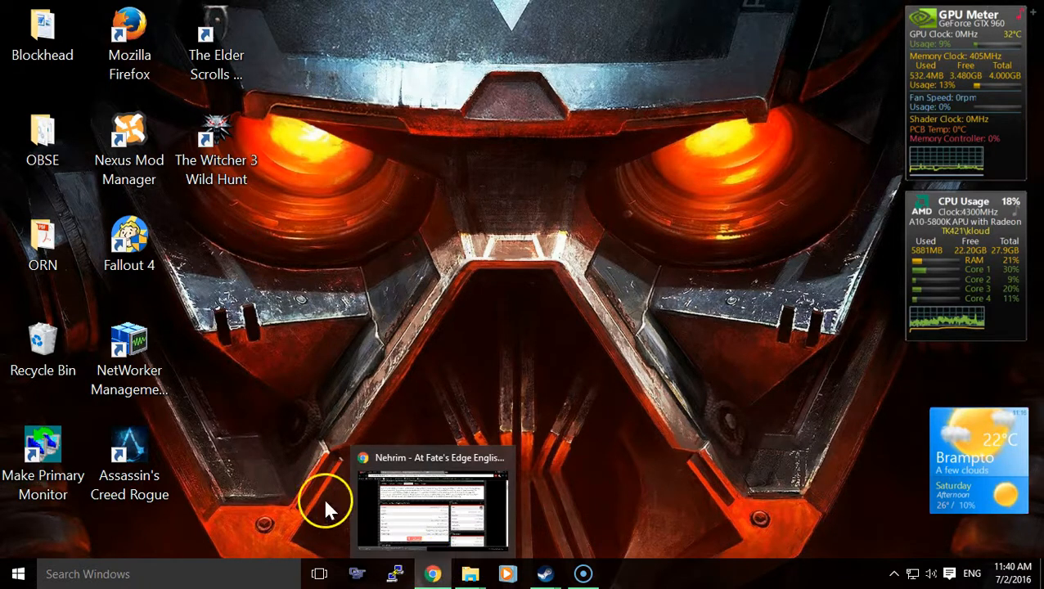
- Run NehrimLauncher.exe from the Oblivion game folder
mouse_move(473, 571)
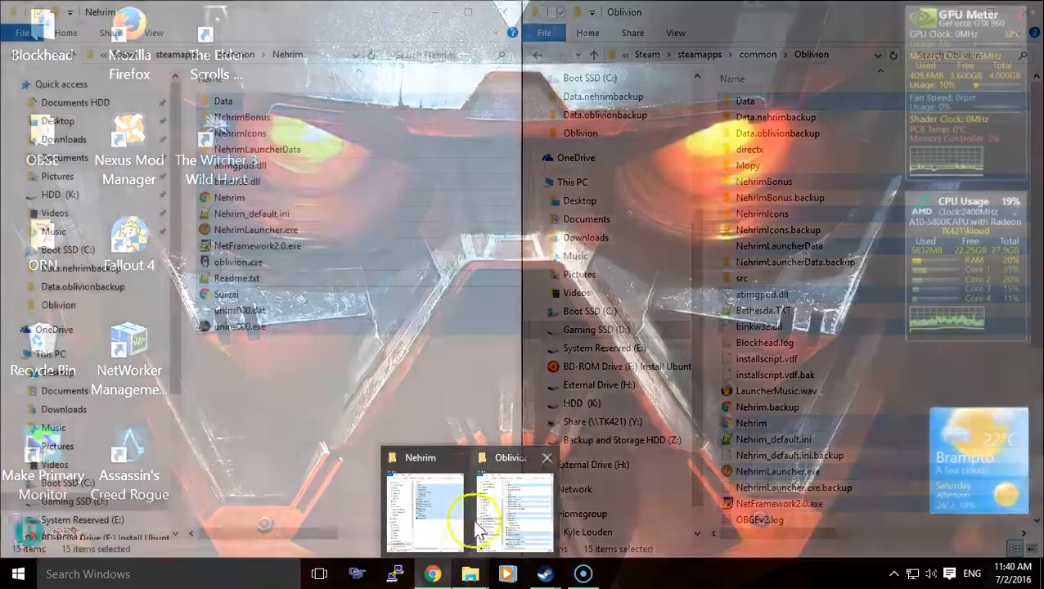
left_click(479, 530)
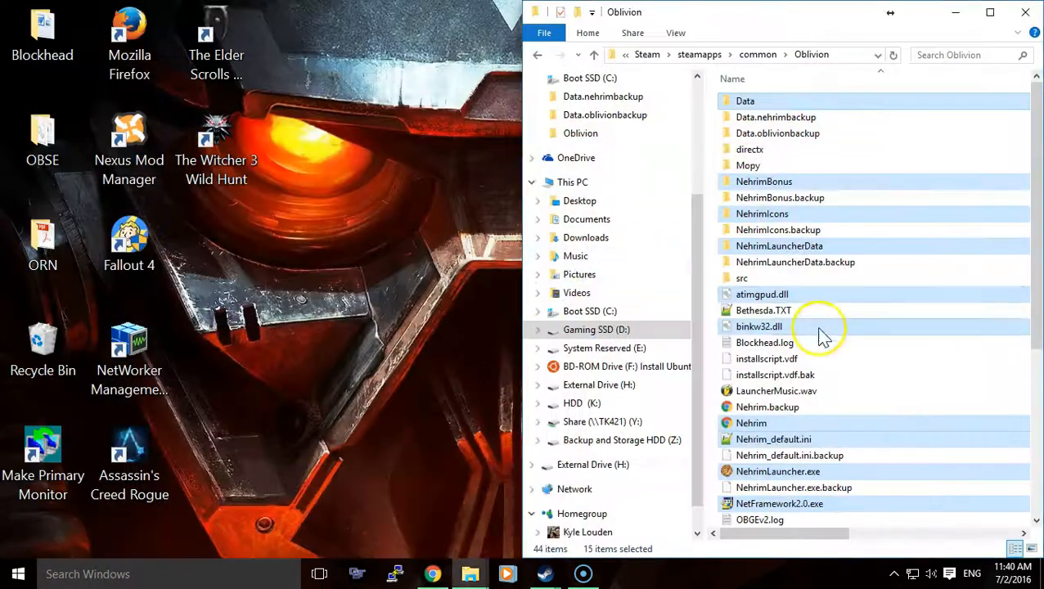
left_click(785, 472)
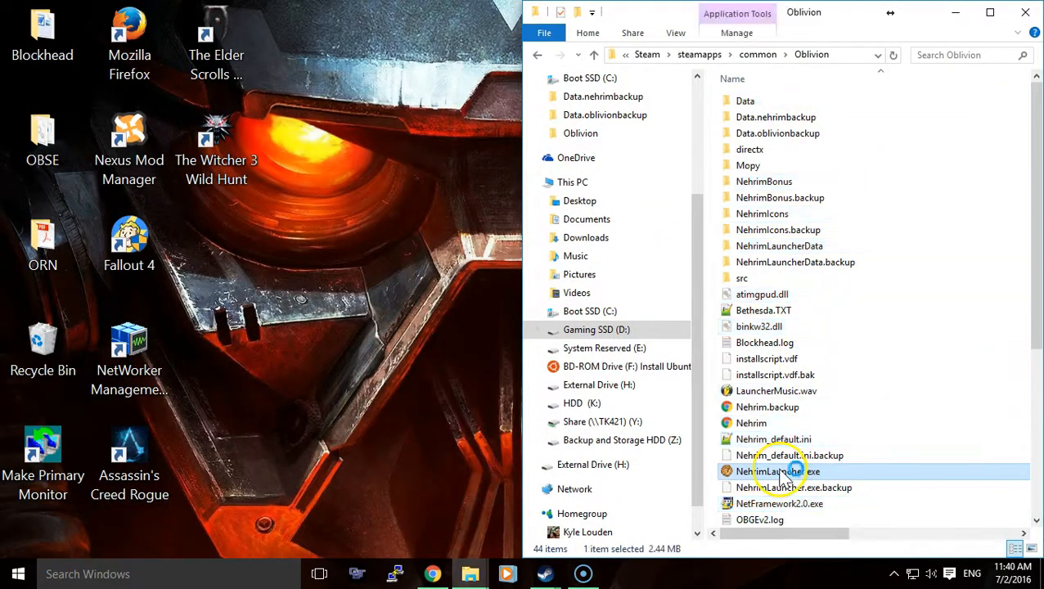
double_click(783, 475)
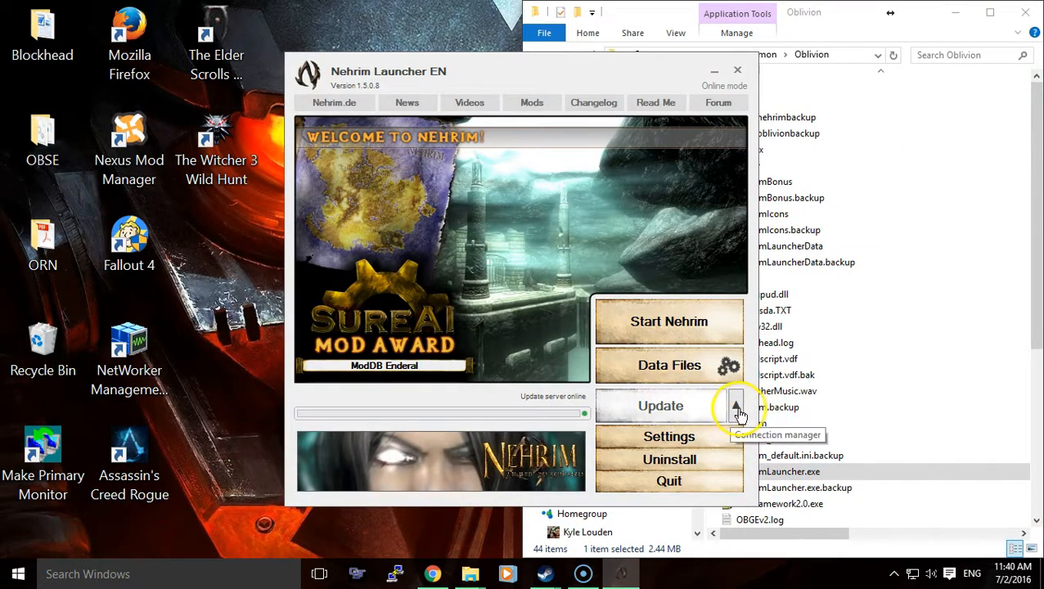
- Check the update server status in the Nehrim Launcher and accept its listed data files
left_click(736, 409)
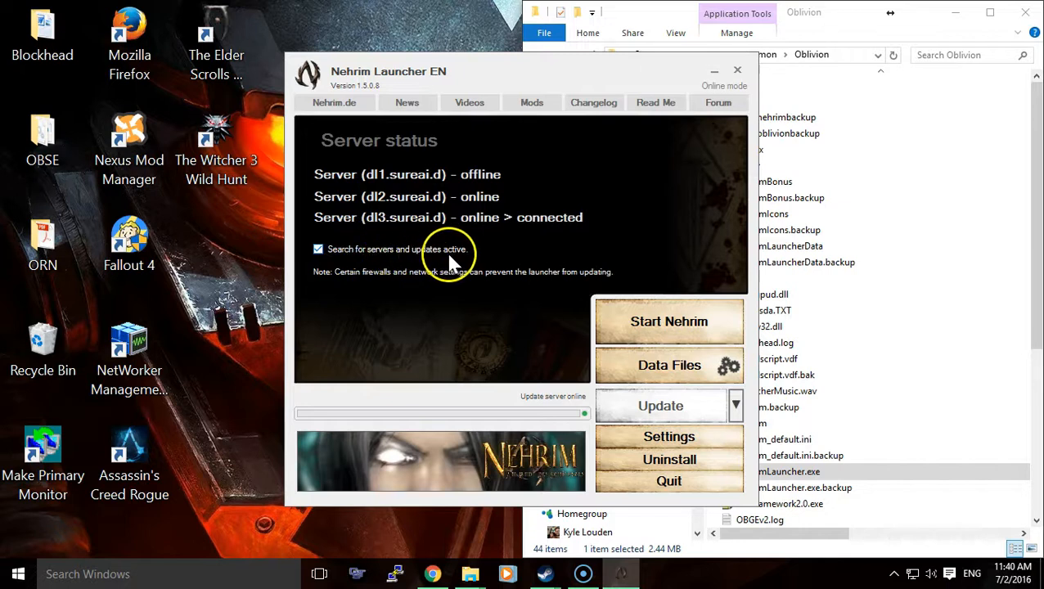
left_click(737, 406)
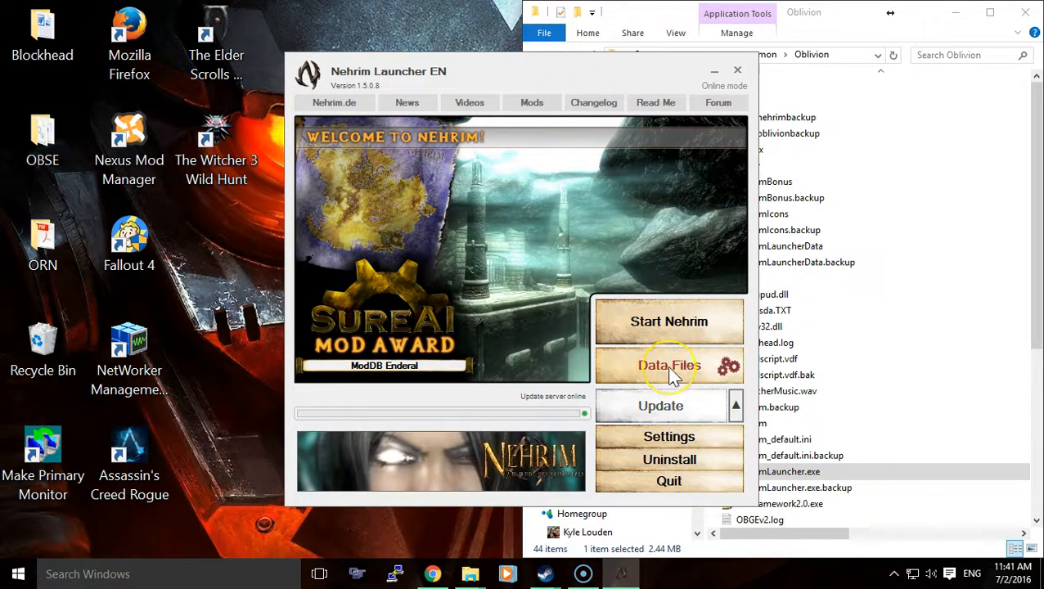
left_click(671, 375)
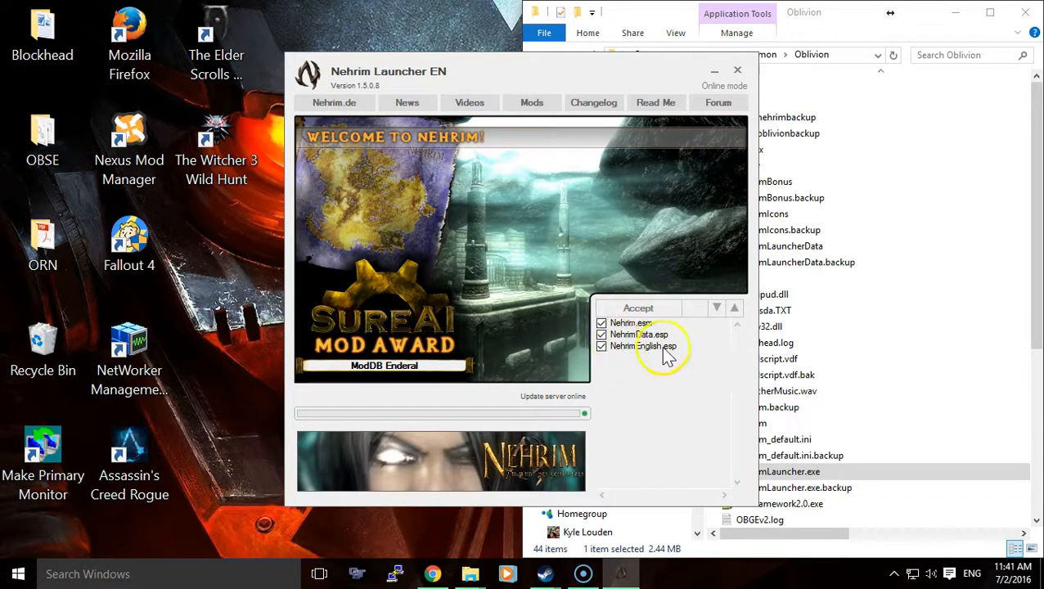
left_click(637, 311)
- Review the general, optimizing and graphic settings in the Nehrim Launcher, and close the launcher
left_click(671, 439)
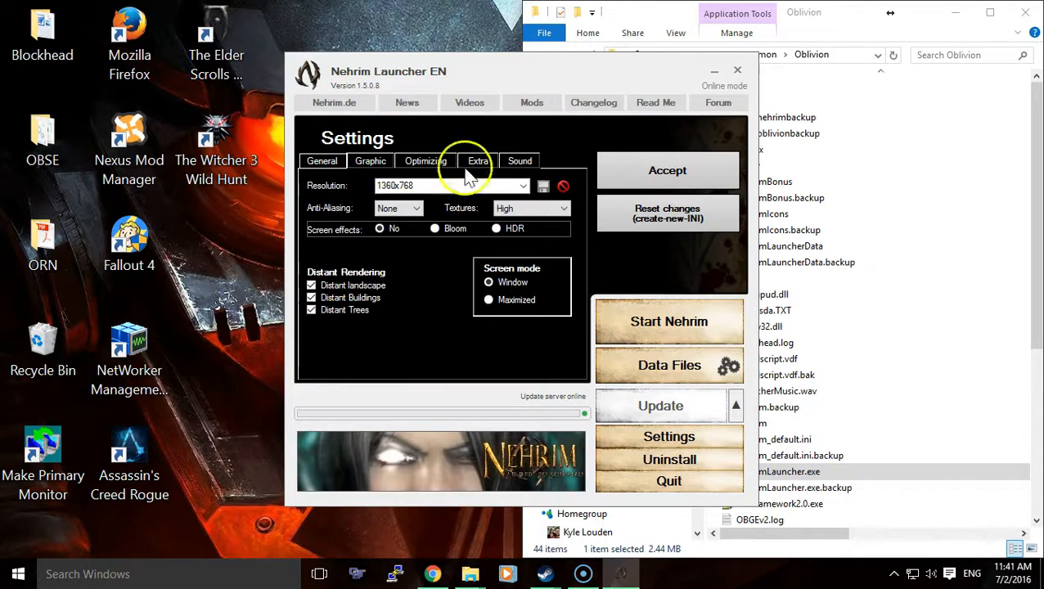
left_click(415, 166)
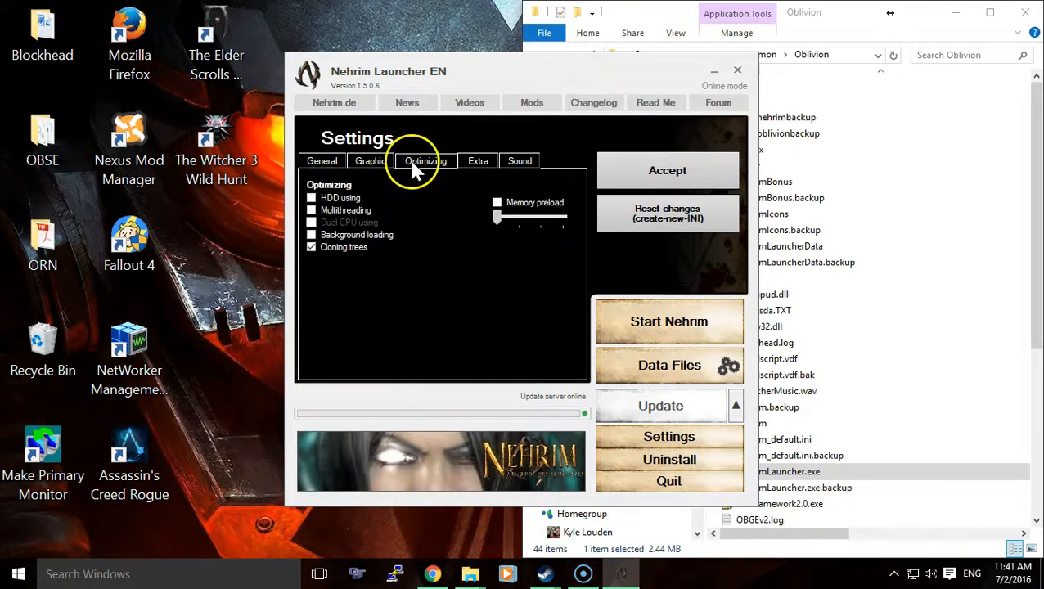
left_click(378, 168)
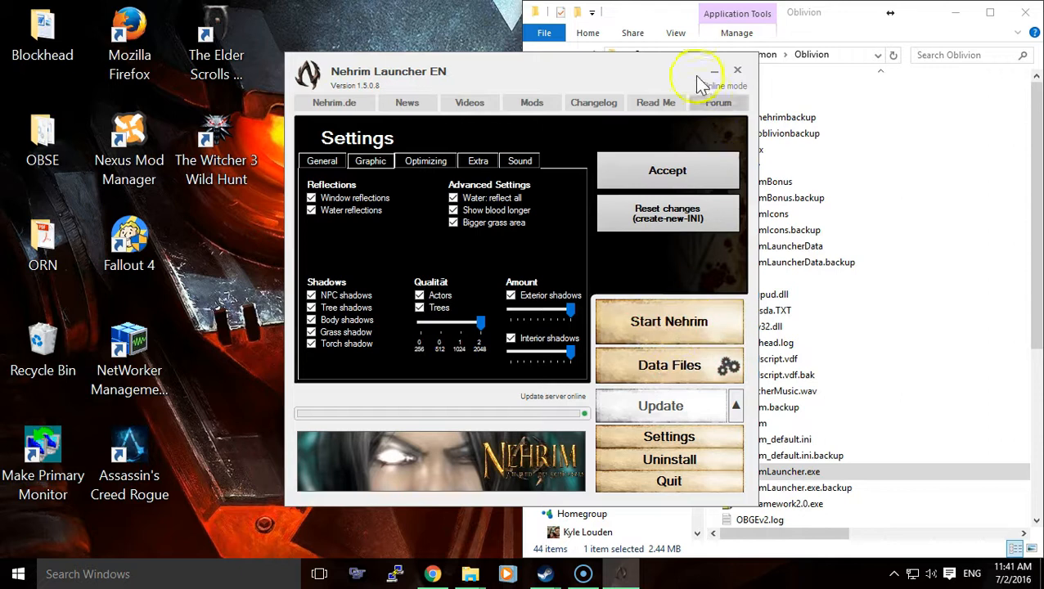
left_click(737, 72)
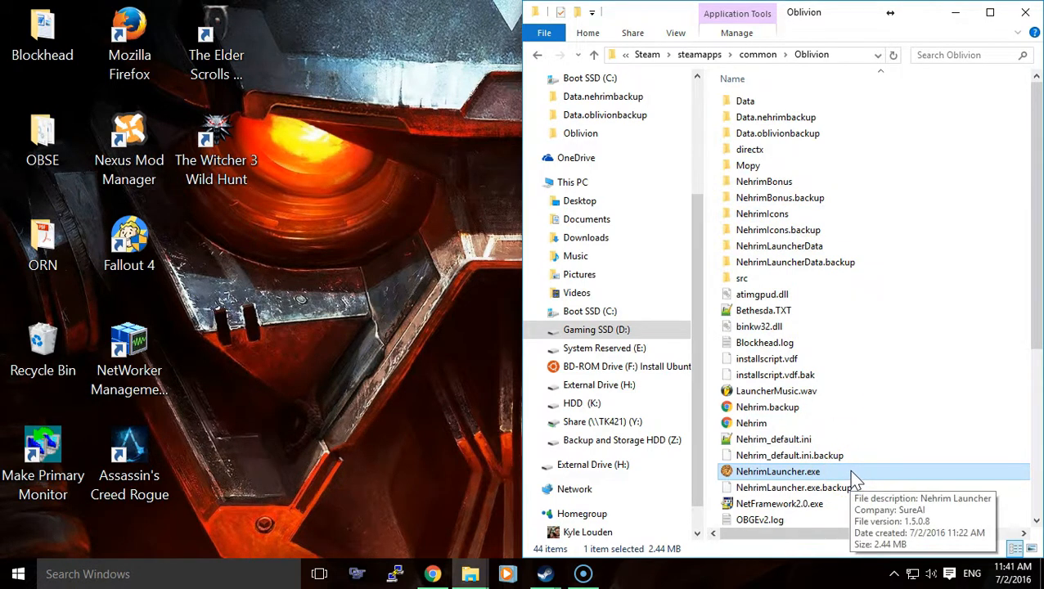
- Switch to the ORN - Oaristys' Revamped Nehrim mod page in Chrome and dismiss its file download popup
left_click(432, 574)
left_click(280, 97)
left_click(231, 11)
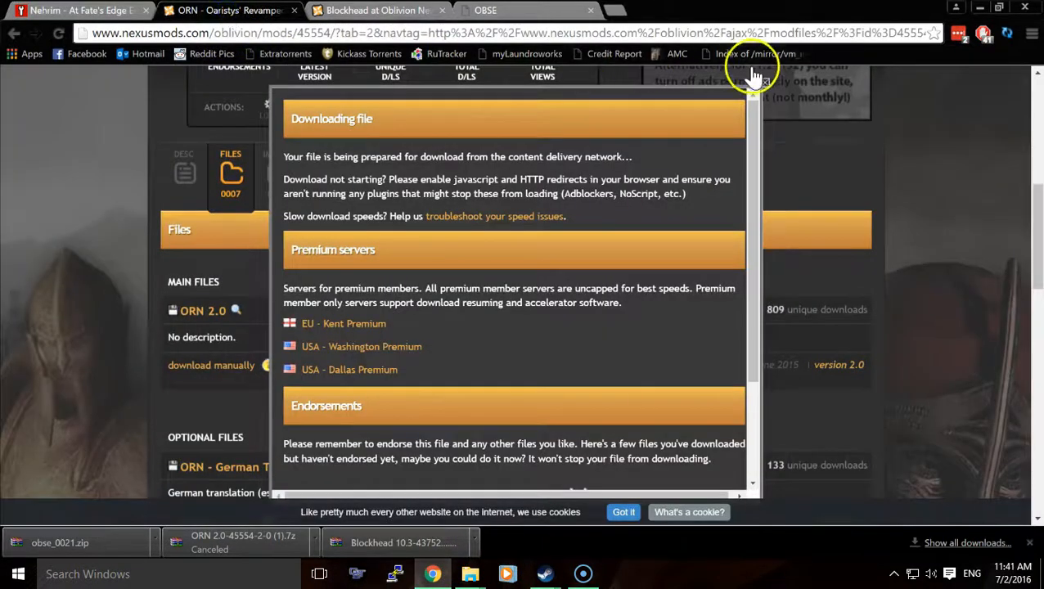
left_click(753, 82)
scroll(751, 310, "up", 3)
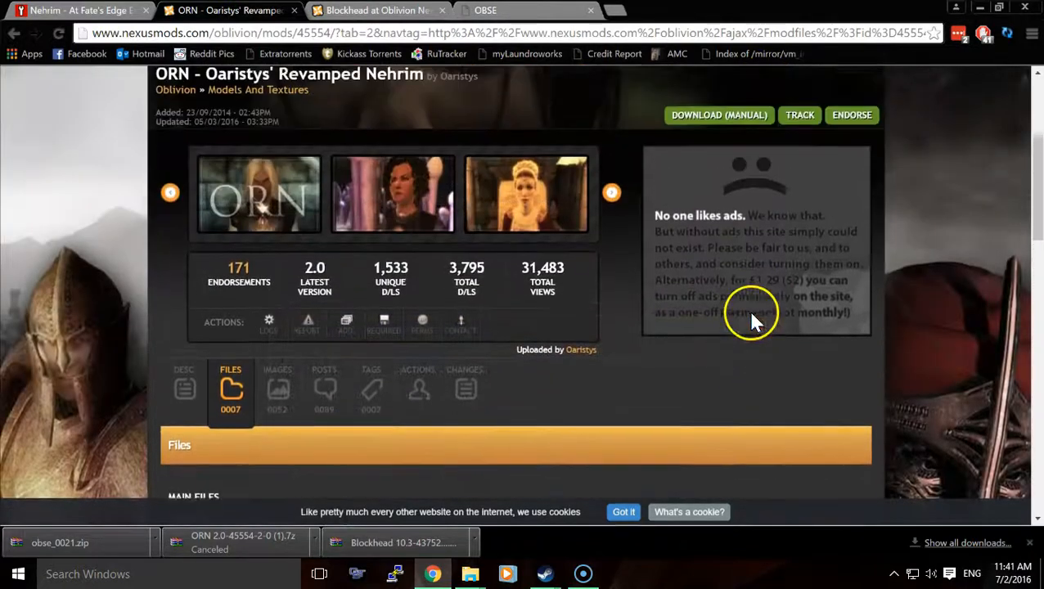
- Examine the main and optional files on the ORN mod page, and view the Blockhead and Oblivion Script Extender download pages
scroll(751, 315, "up", 3)
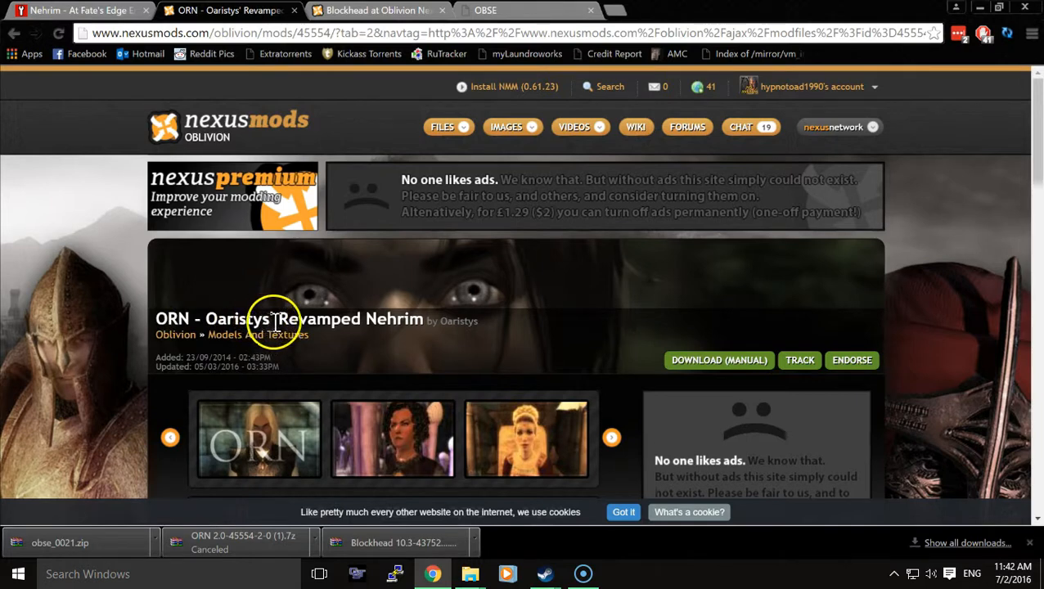
scroll(392, 326, "down", 12)
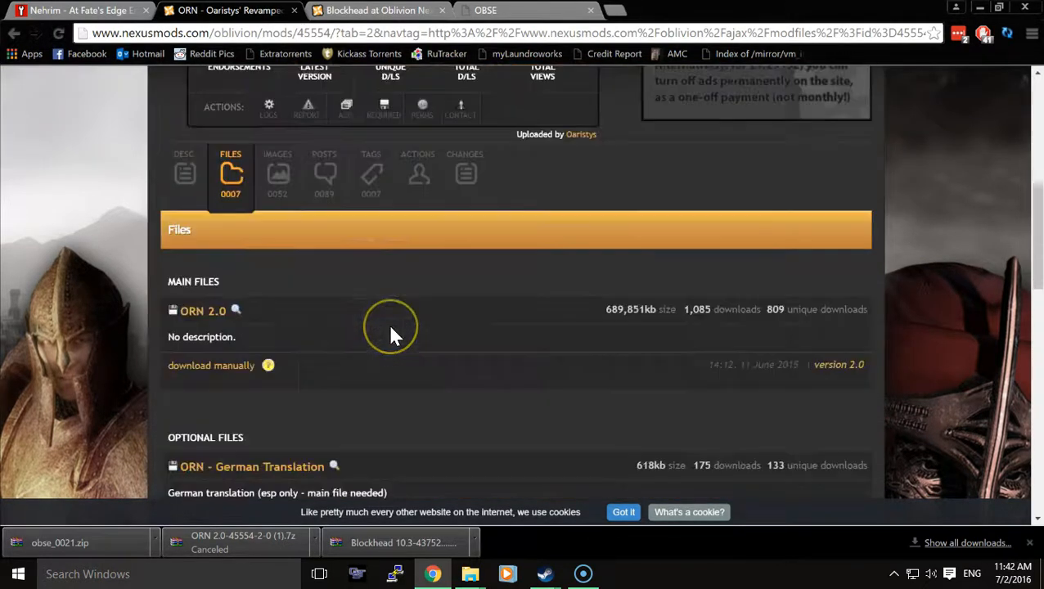
scroll(394, 334, "down", 7)
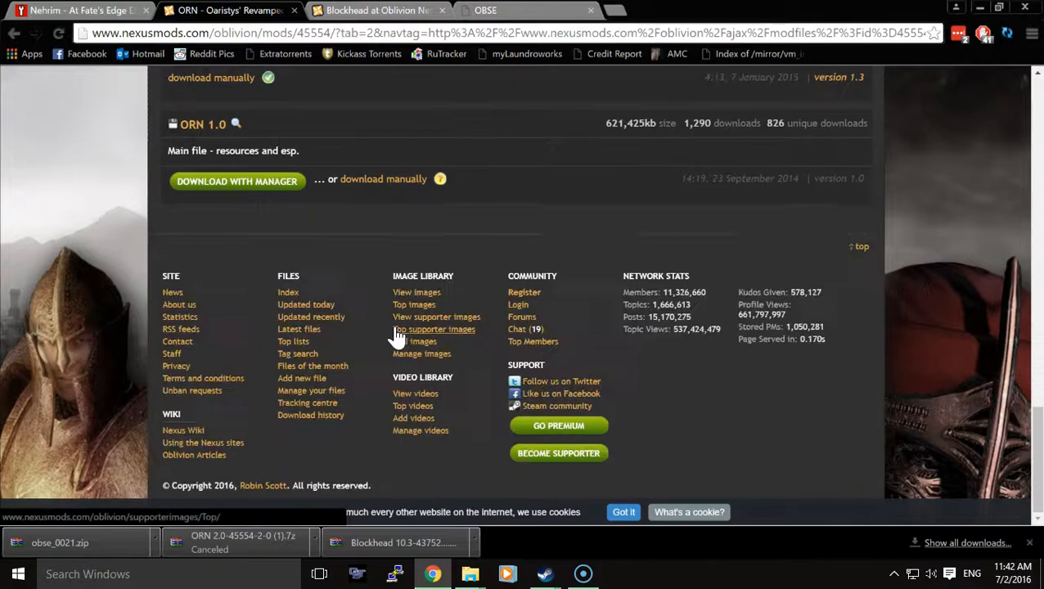
scroll(398, 335, "up", 4)
scroll(399, 337, "up", 5)
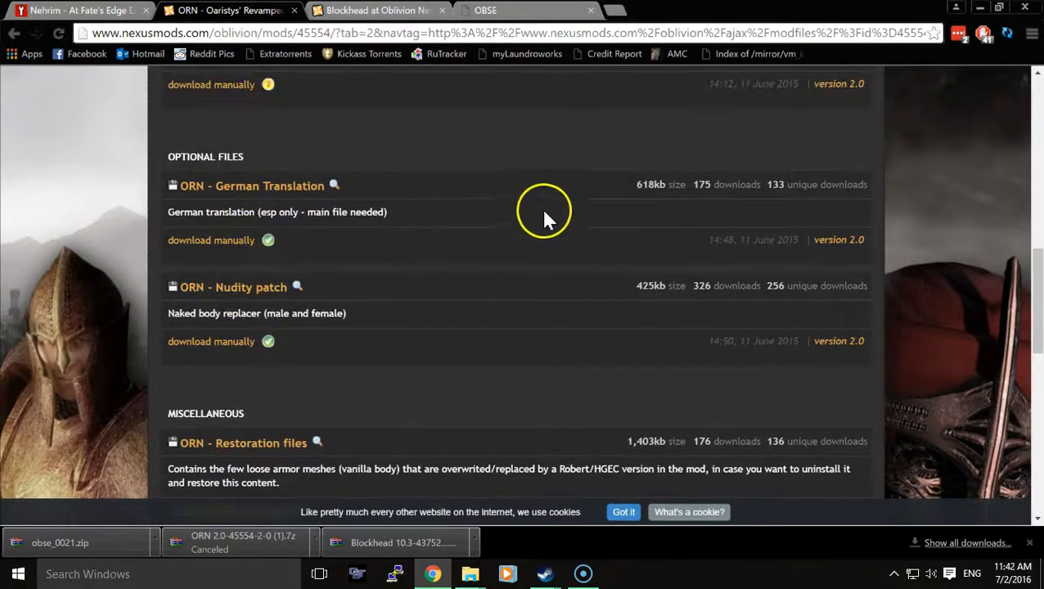
scroll(385, 237, "up", 2)
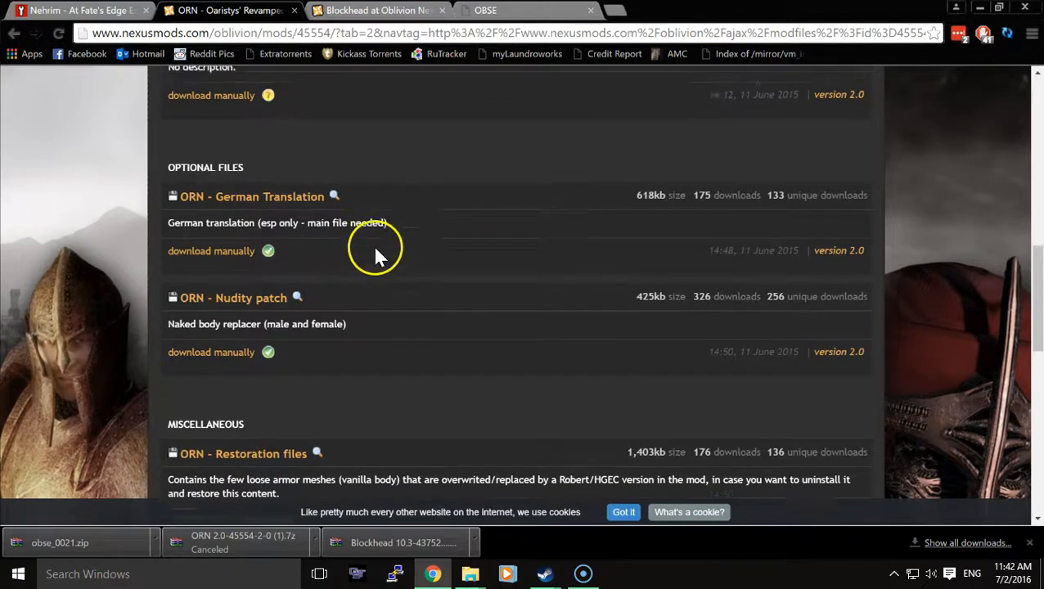
scroll(368, 242, "up", 2)
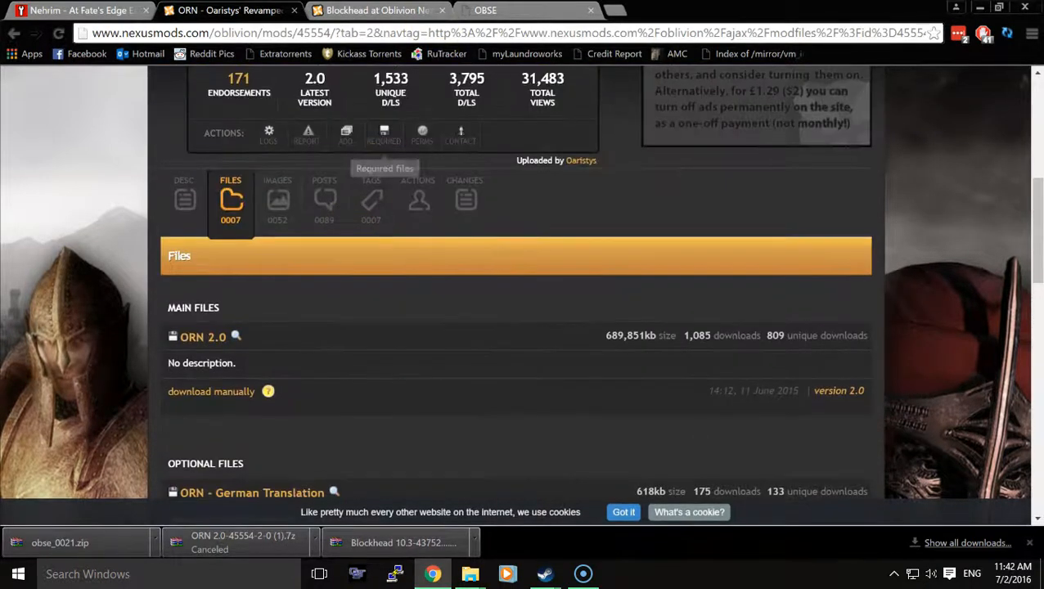
left_click(401, 11)
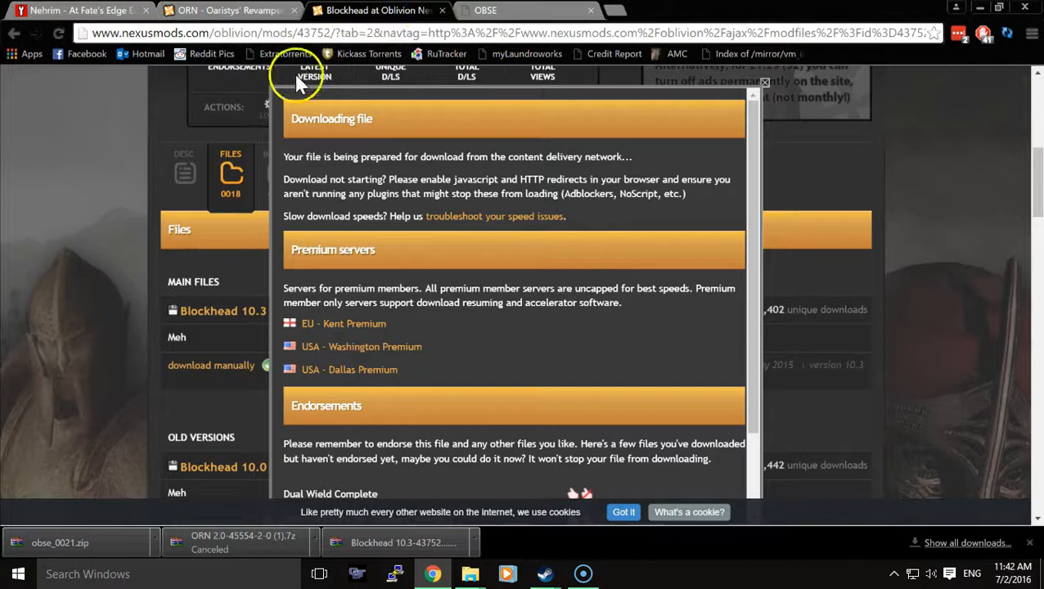
left_click(499, 11)
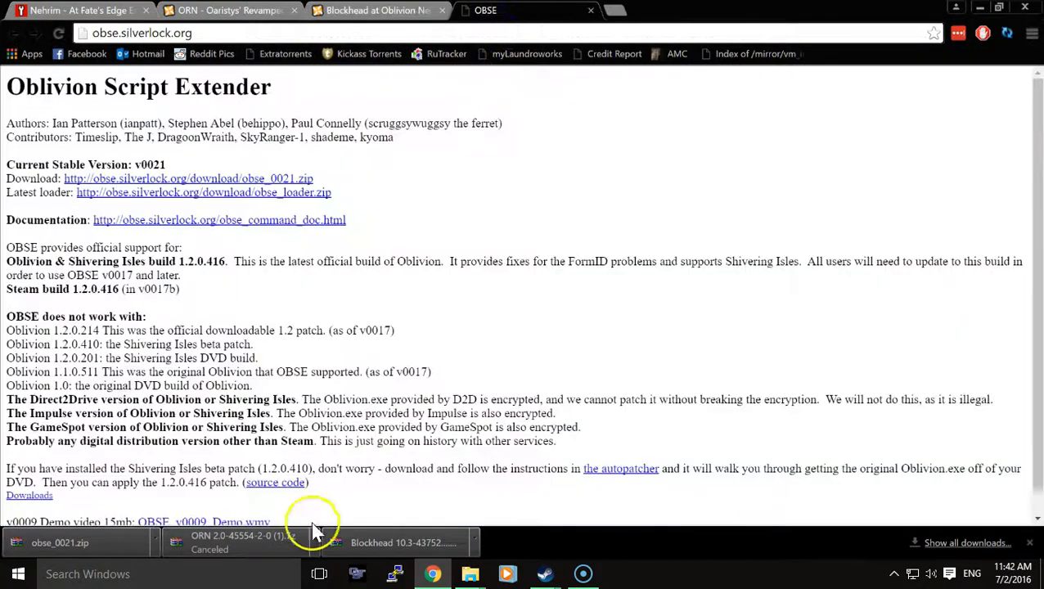
- Minimize Chrome and show the Desktop folder in the File Explorer window that holds the Nehrim folder, beside the Oblivion folder
mouse_move(470, 576)
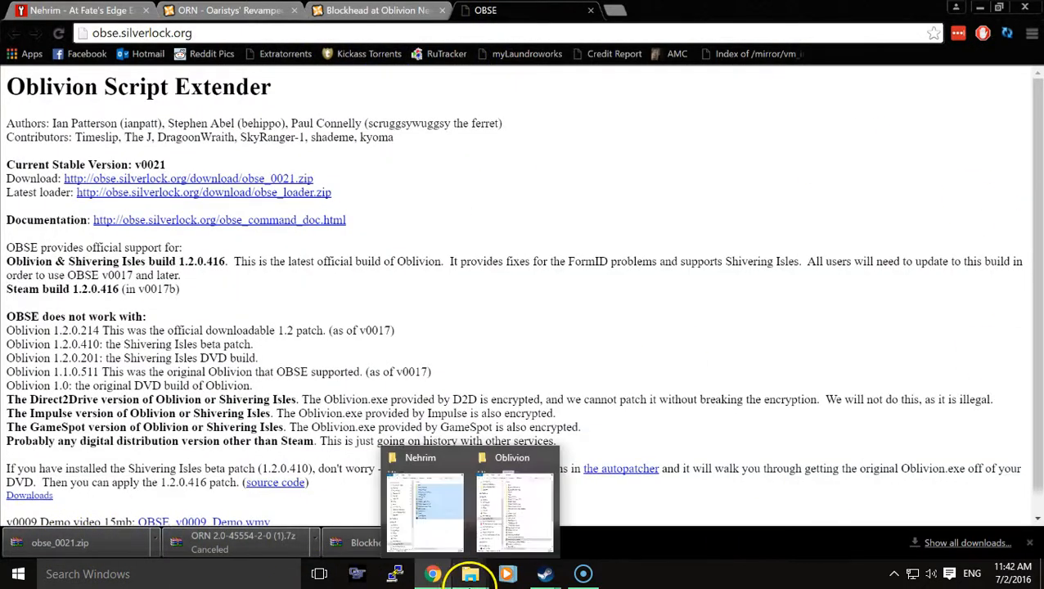
left_click(979, 6)
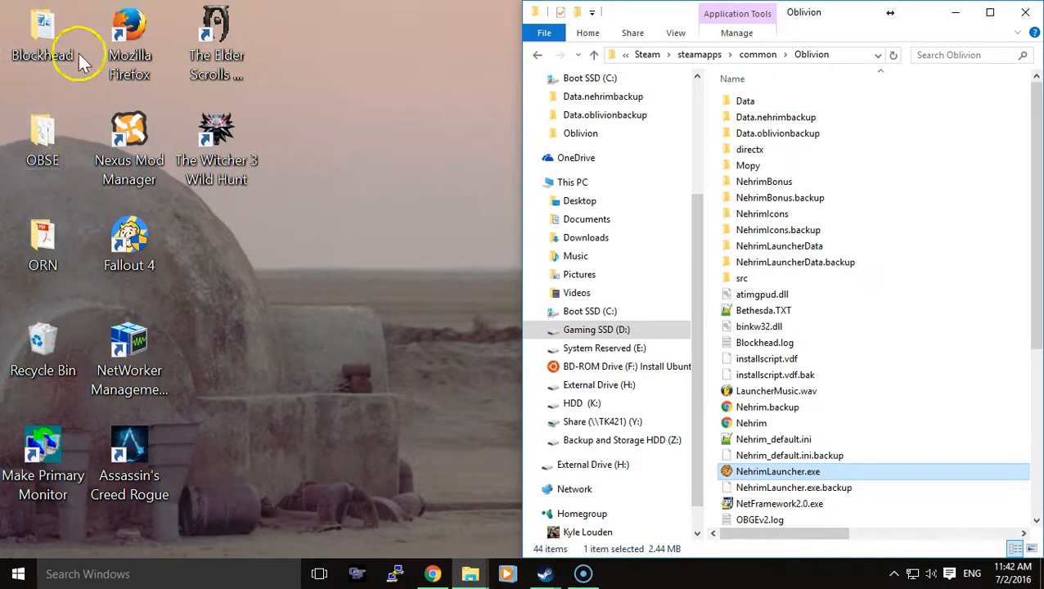
mouse_move(471, 575)
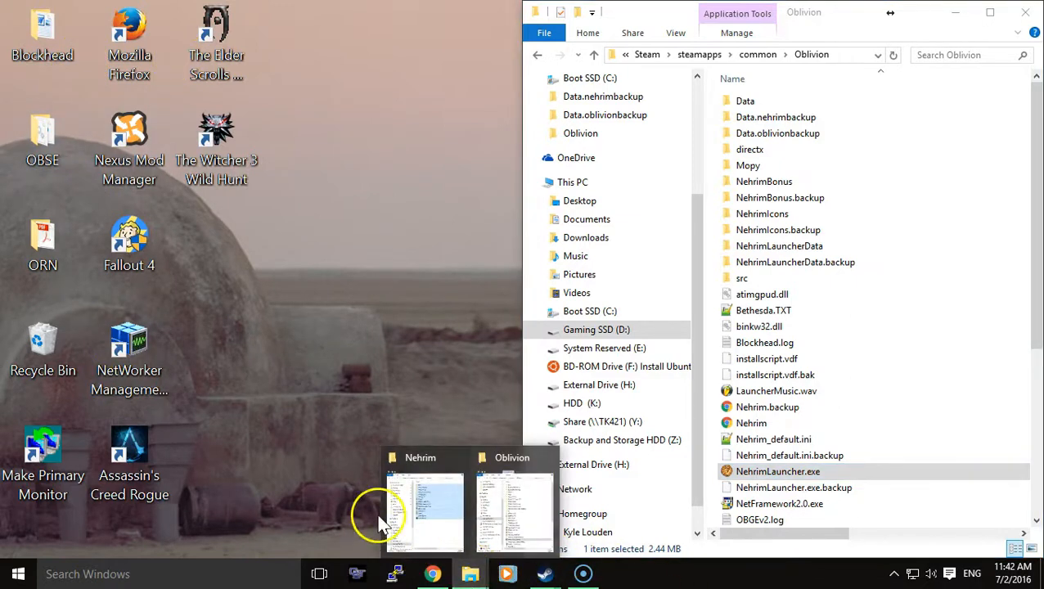
left_click(401, 516)
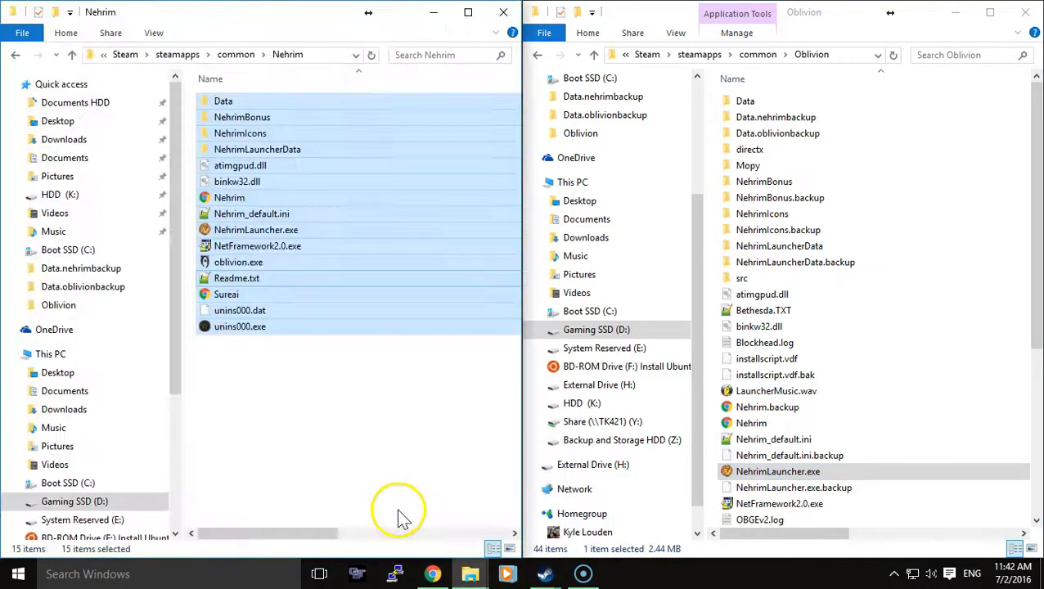
left_click(82, 121)
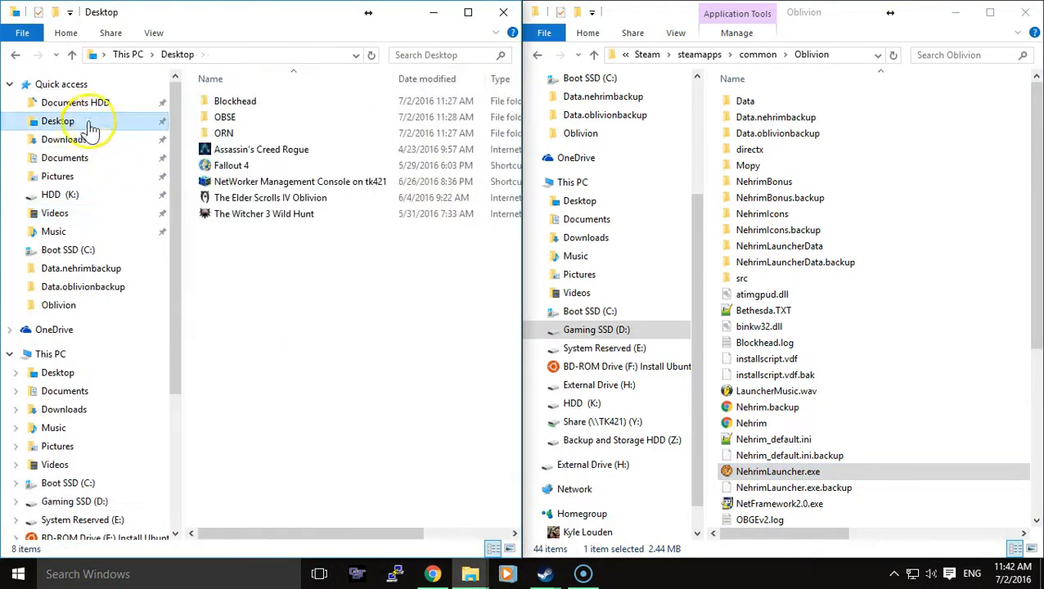
- Copy everything except the Data folder from the desktop OBSE folder into the Oblivion game folder, replacing the existing files
double_click(238, 119)
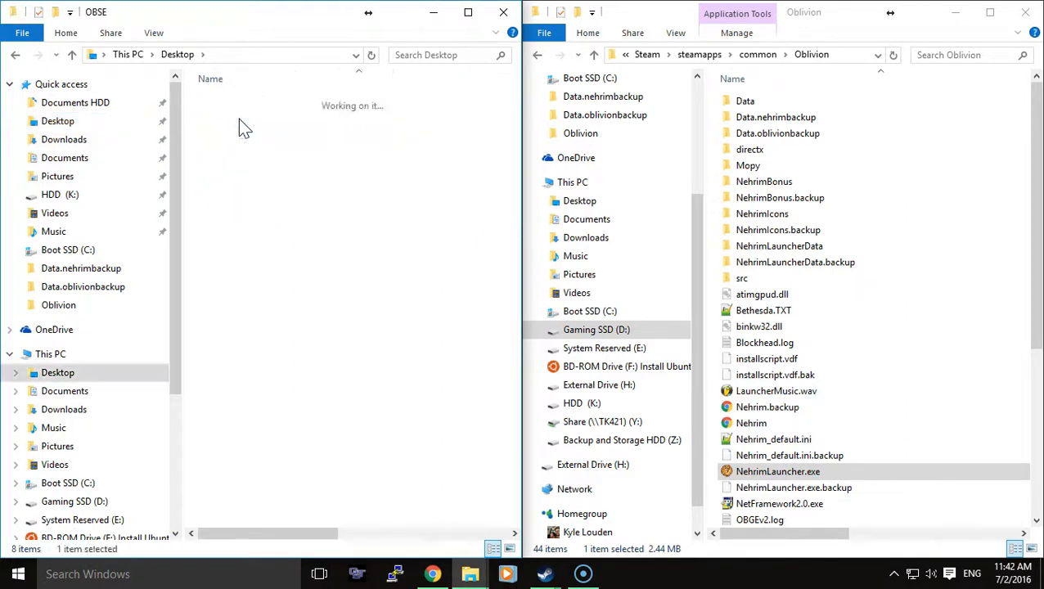
left_click_drag(320, 320, 242, 122)
right_click(300, 157)
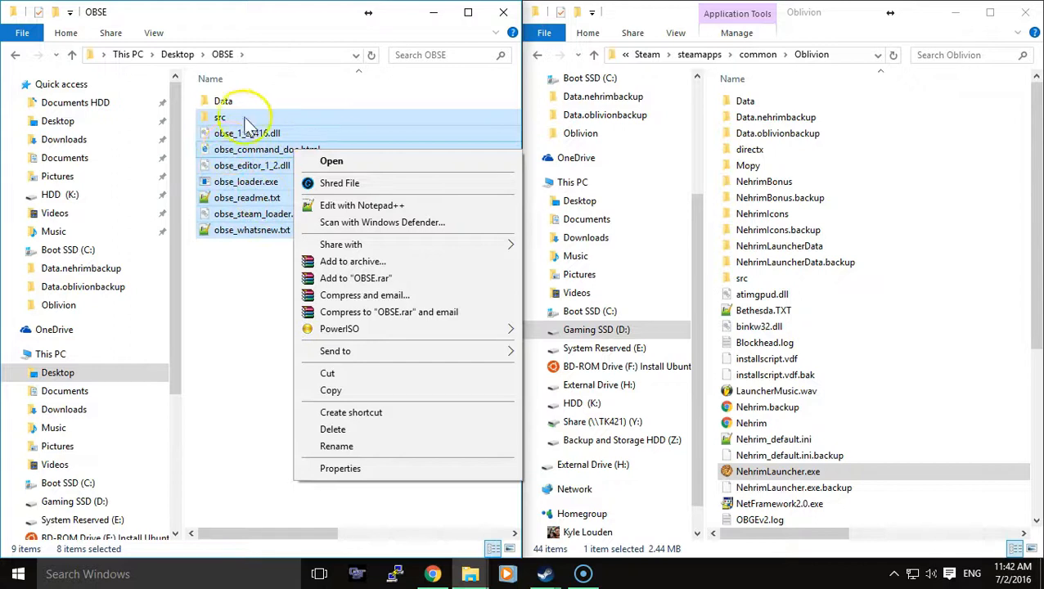
left_click(360, 391)
right_click(940, 398)
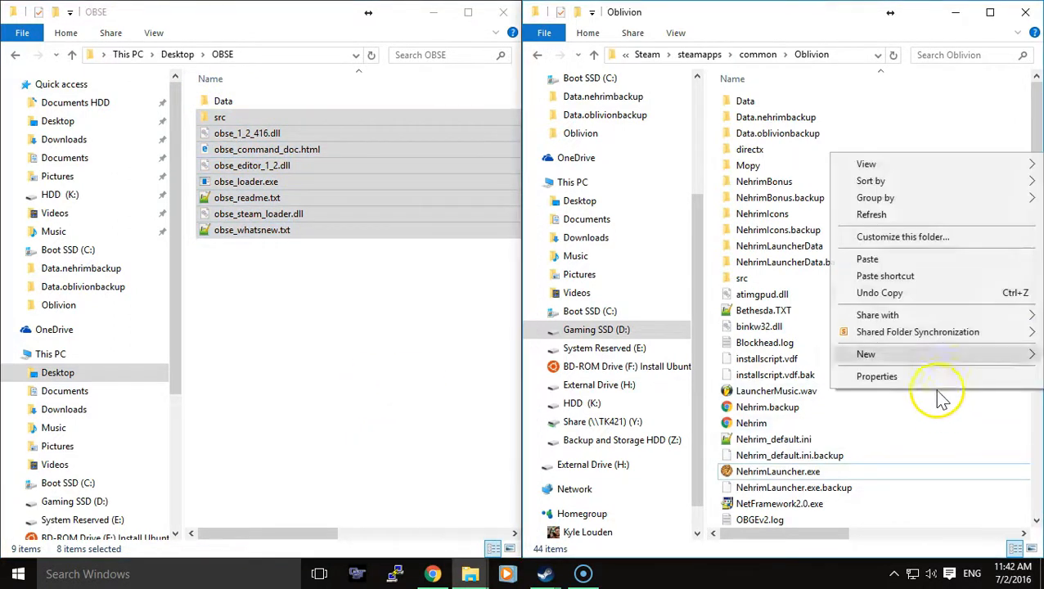
left_click(896, 260)
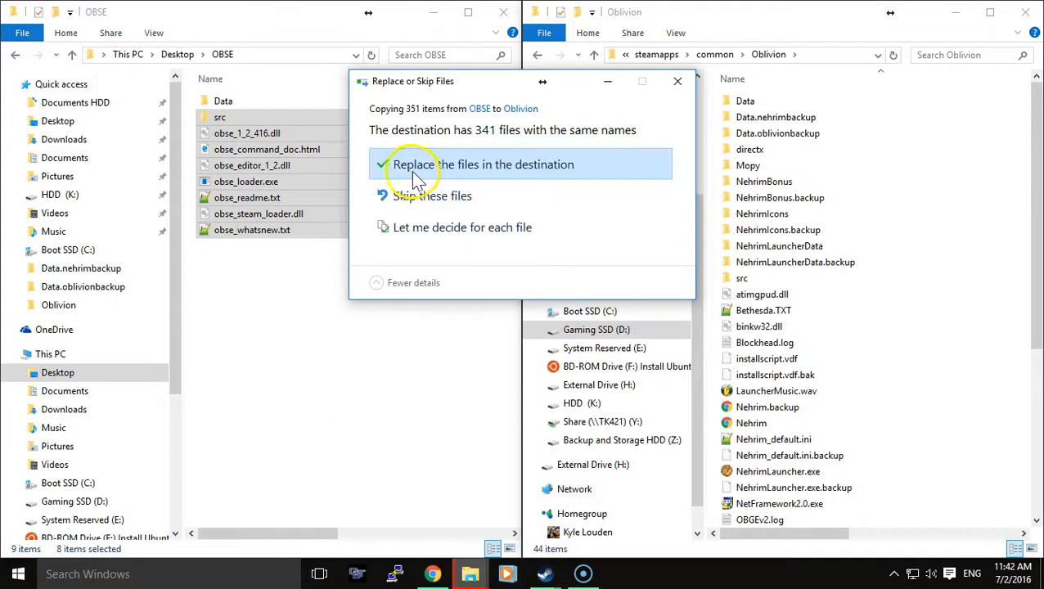
left_click(563, 165)
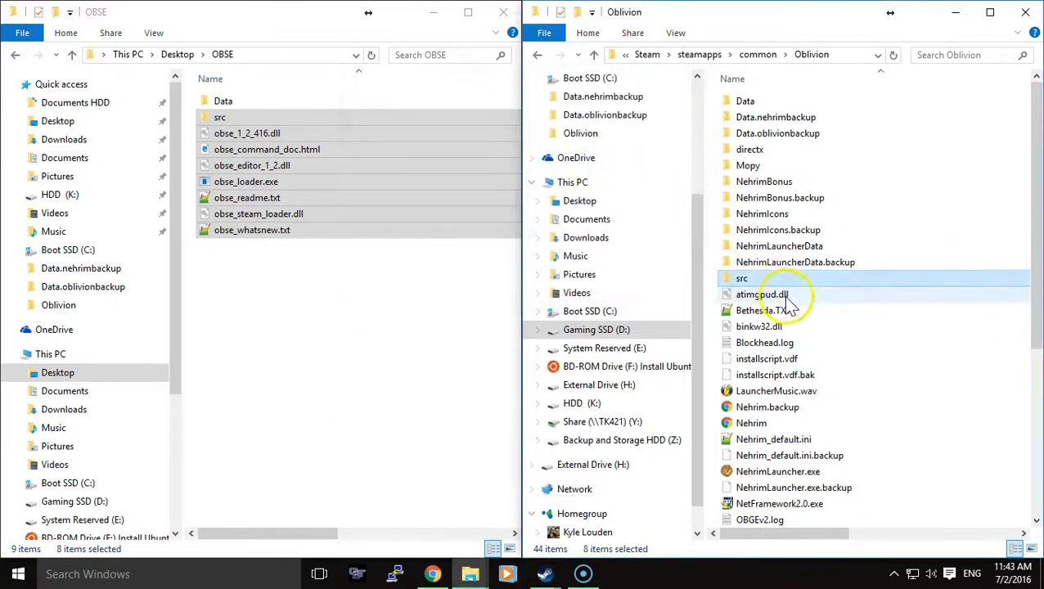
- Copy the OBSE folder from the OBSE download's Data folder into Oblivion's Data folder, and check the copied folder's contents
double_click(248, 109)
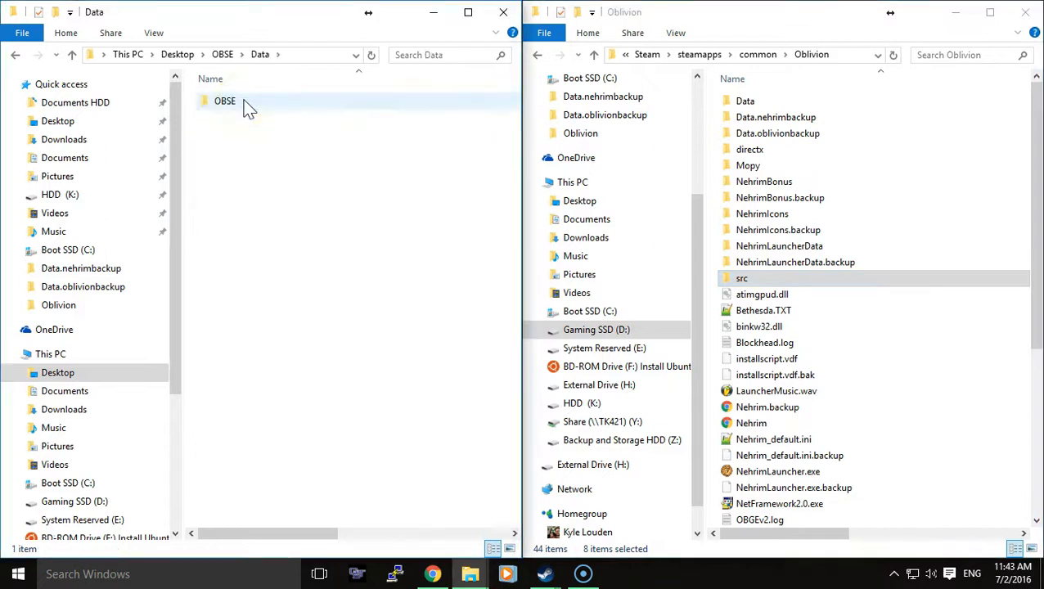
left_click(248, 105)
right_click(248, 102)
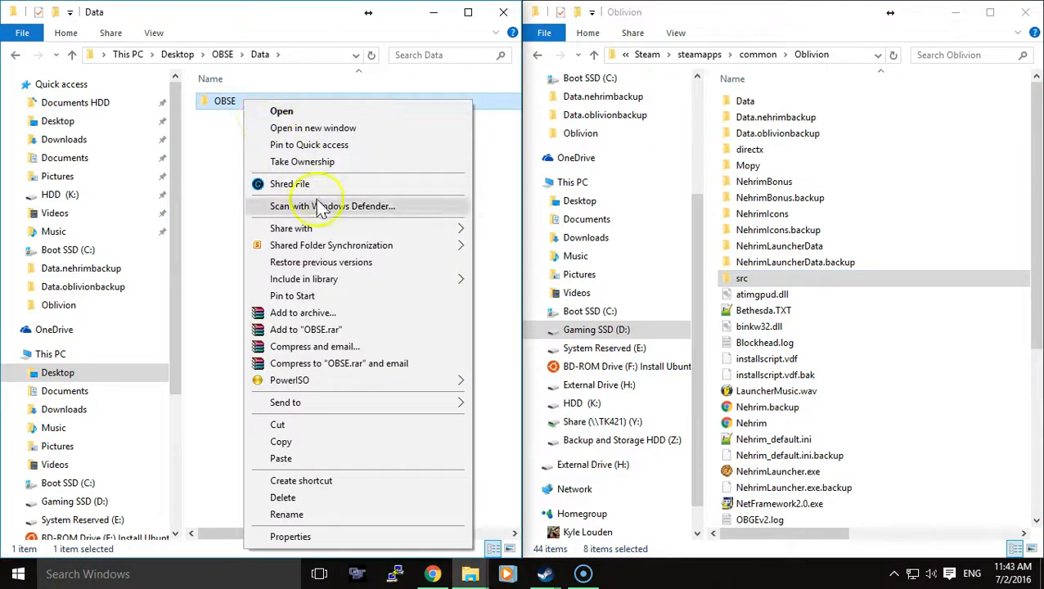
left_click(311, 450)
double_click(744, 101)
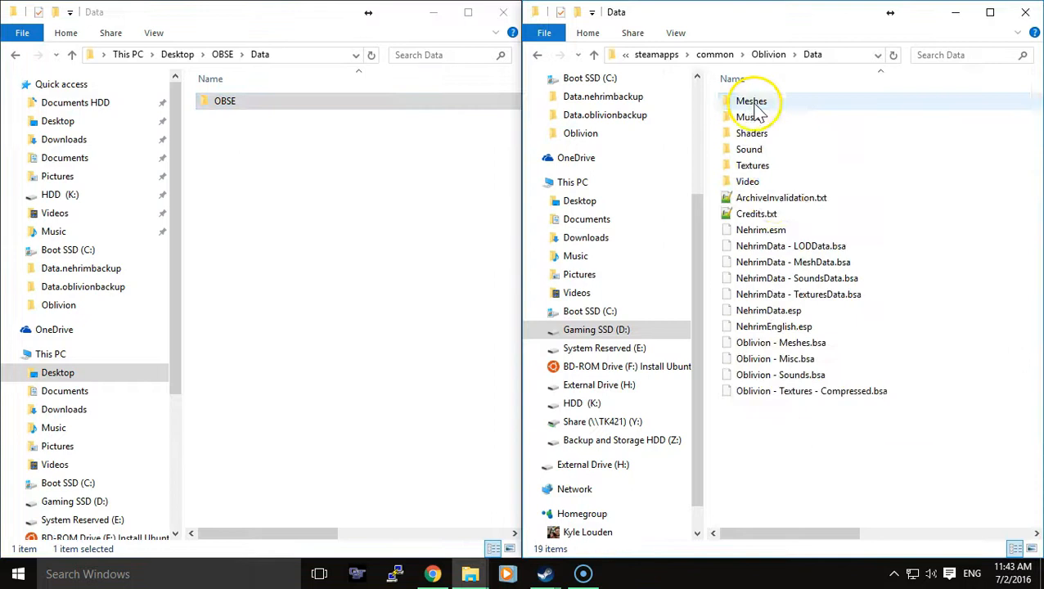
right_click(881, 221)
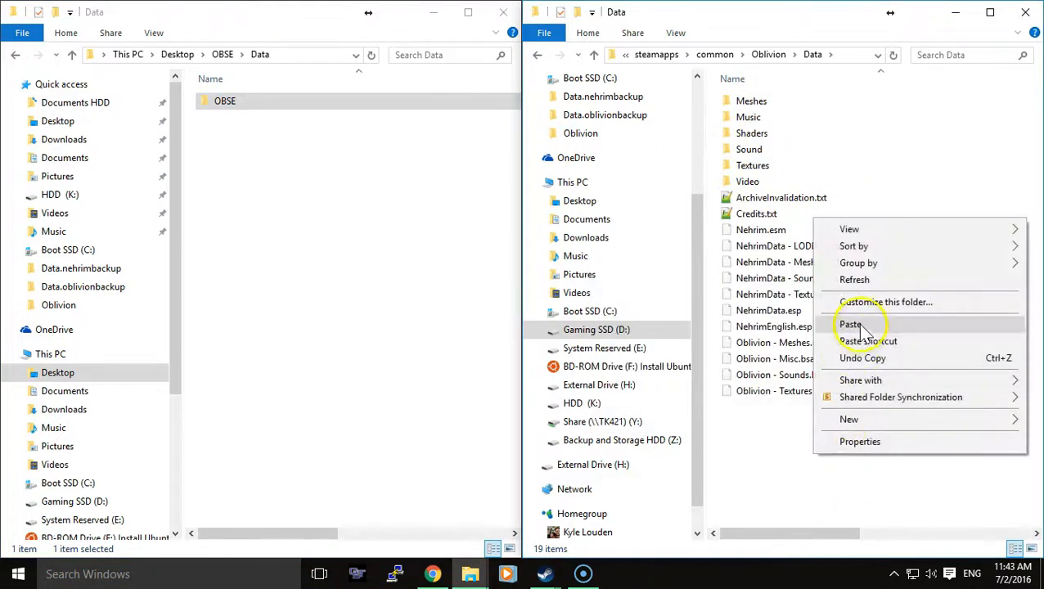
left_click(904, 326)
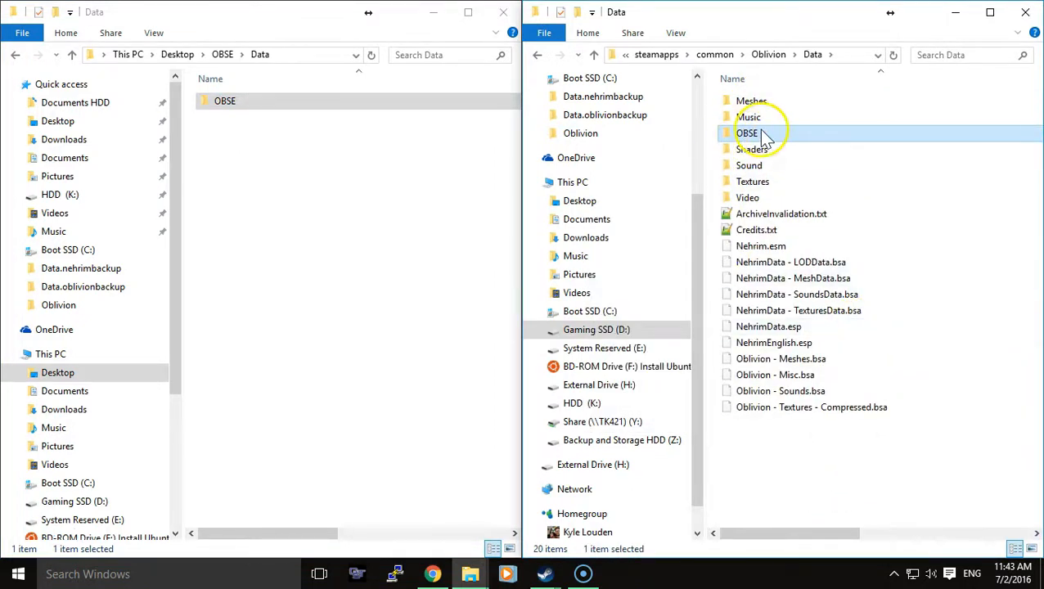
double_click(761, 136)
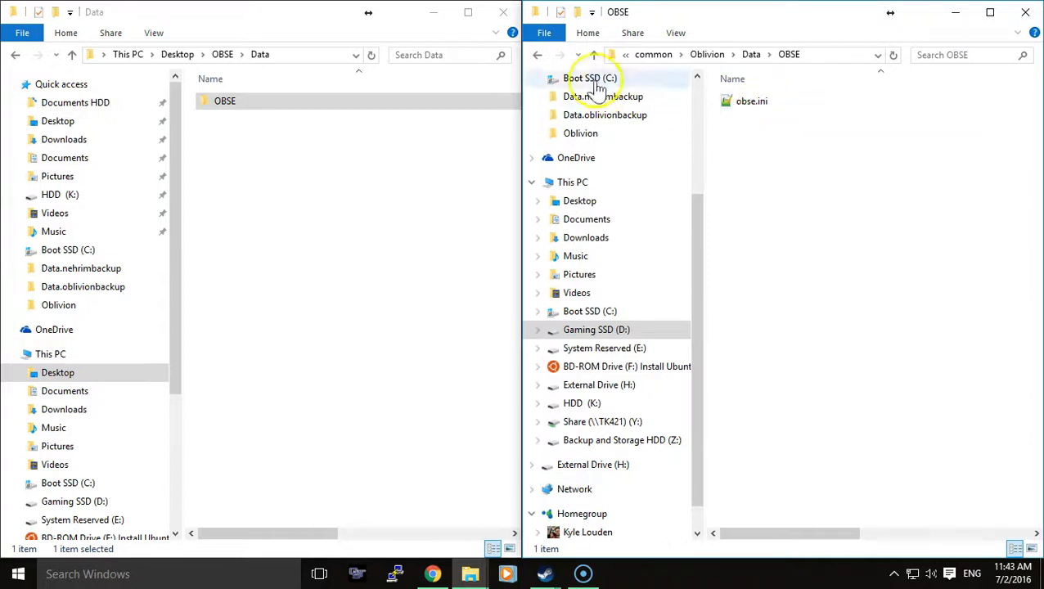
left_click(538, 56)
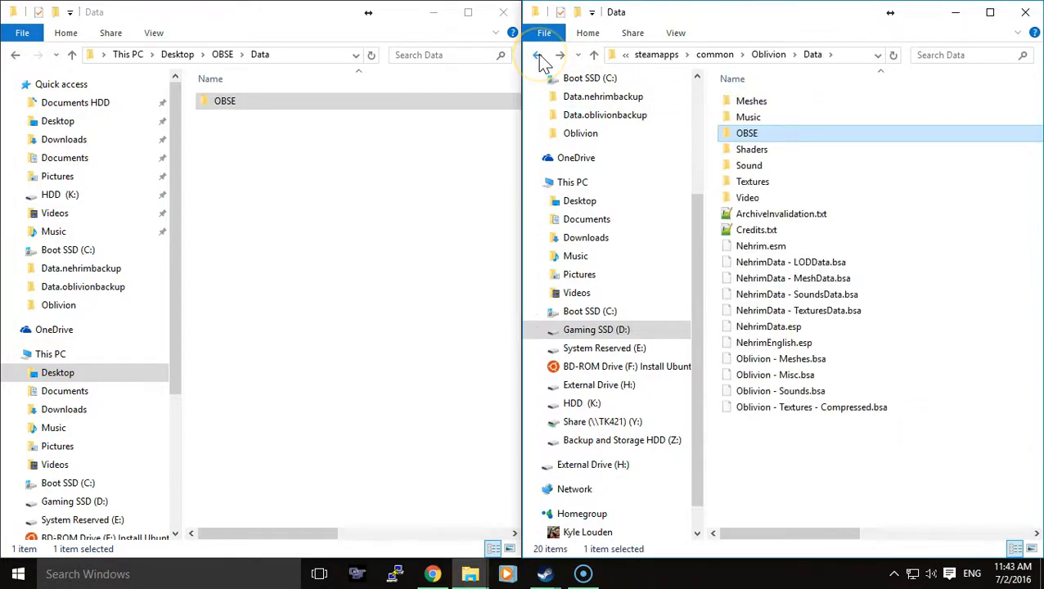
- Copy Blockhead.dll from the desktop Blockhead folder's OBSE\Plugins subfolder into Oblivion's Data folder
left_click(388, 156)
left_click(15, 56)
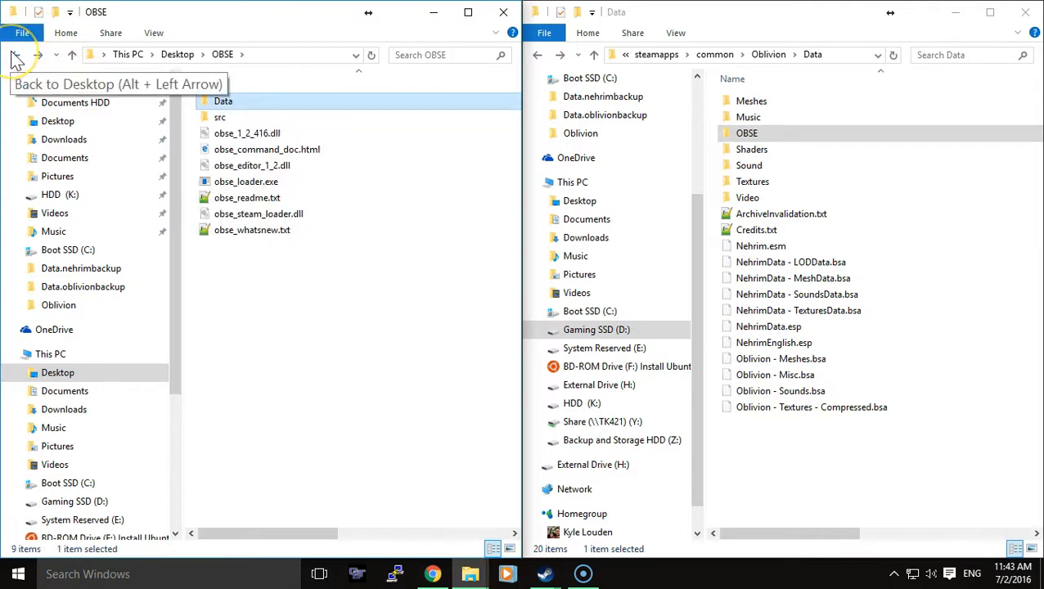
left_click(14, 56)
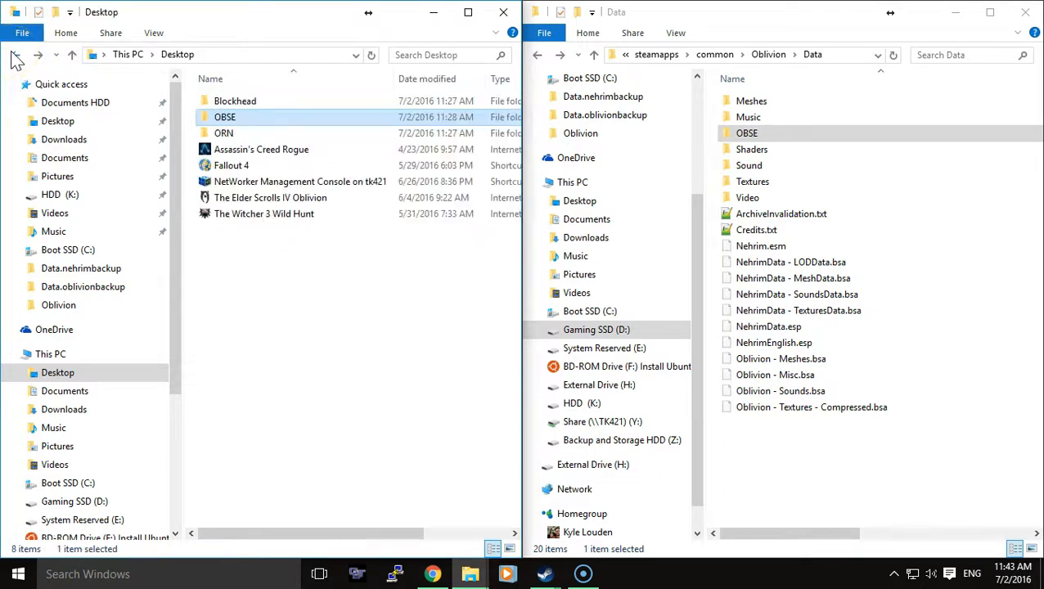
double_click(230, 104)
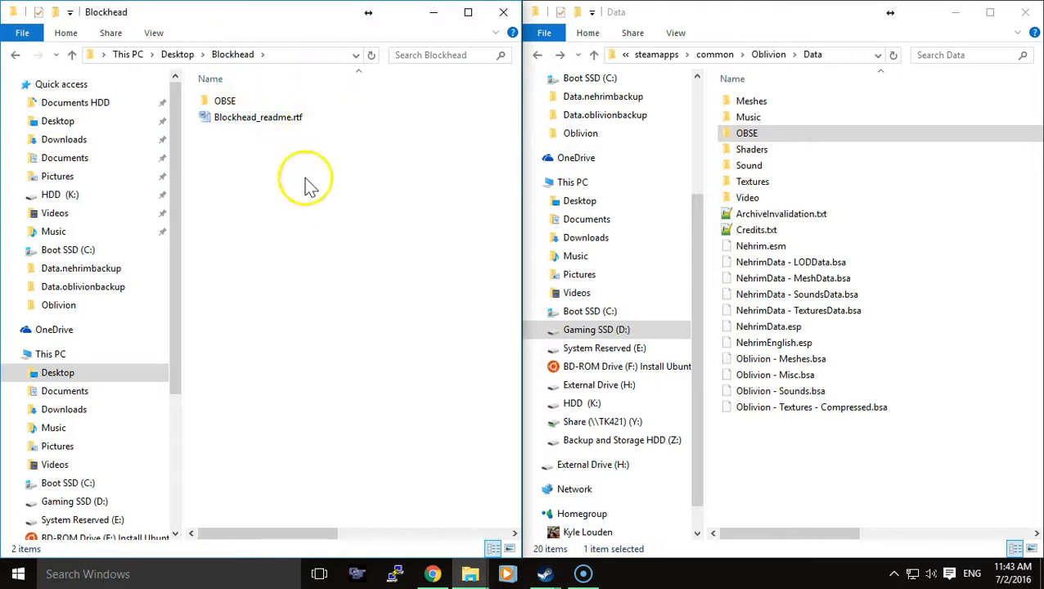
double_click(228, 104)
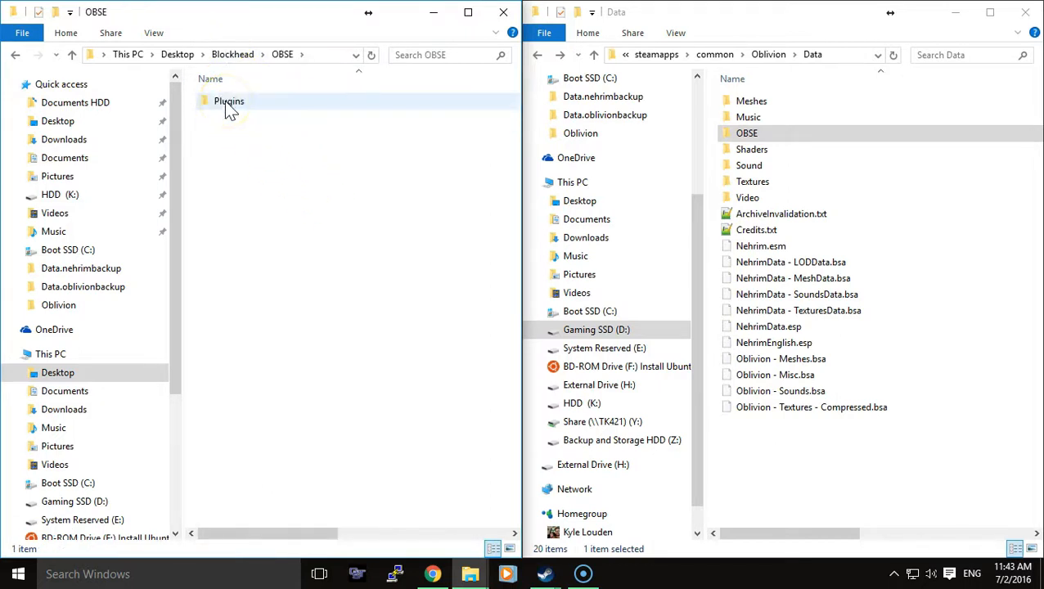
double_click(225, 106)
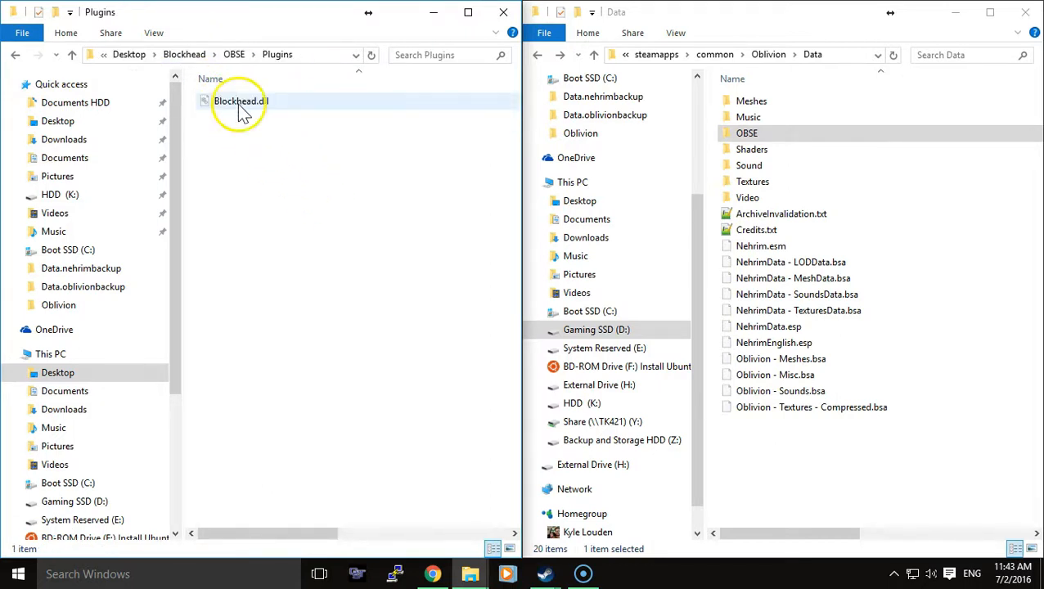
right_click(234, 107)
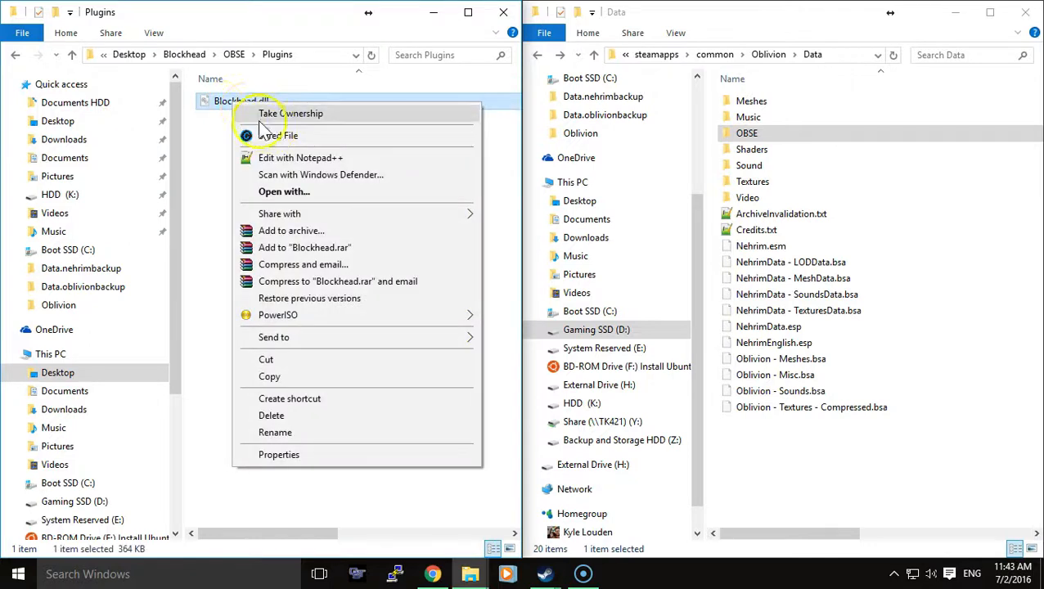
left_click(301, 377)
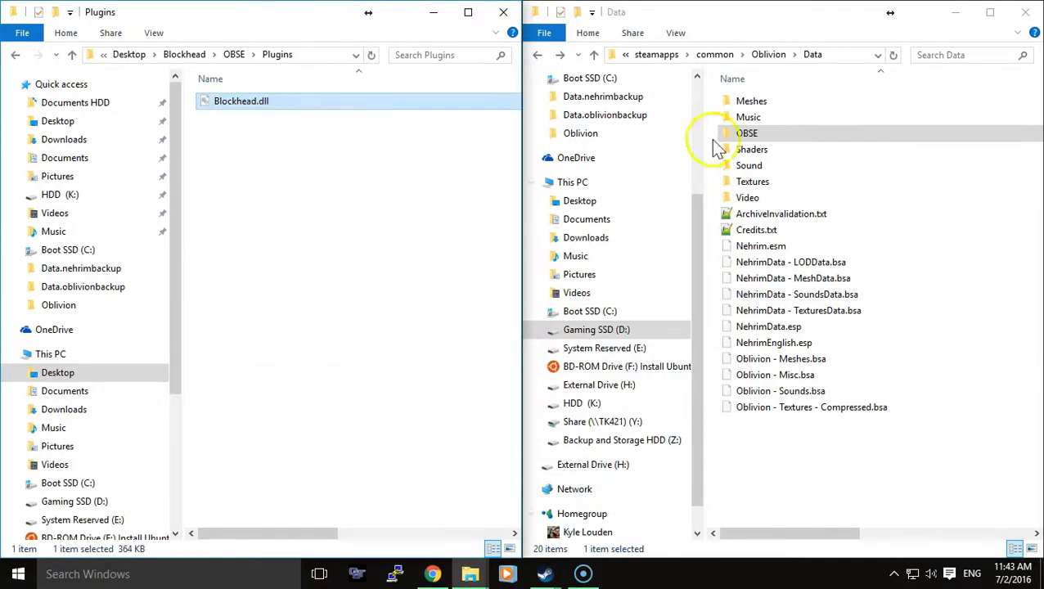
right_click(770, 464)
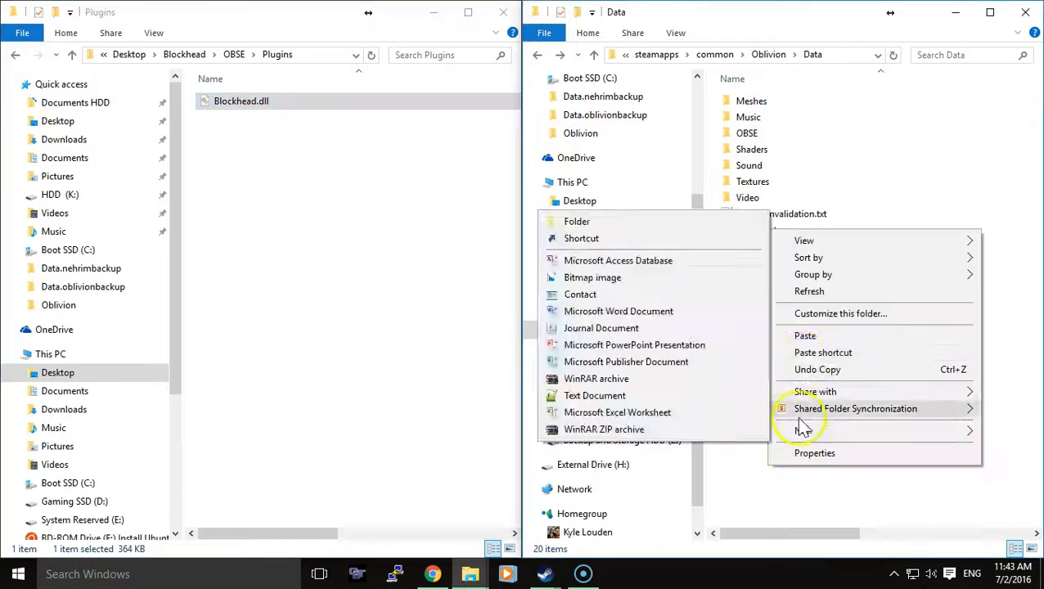
left_click(805, 336)
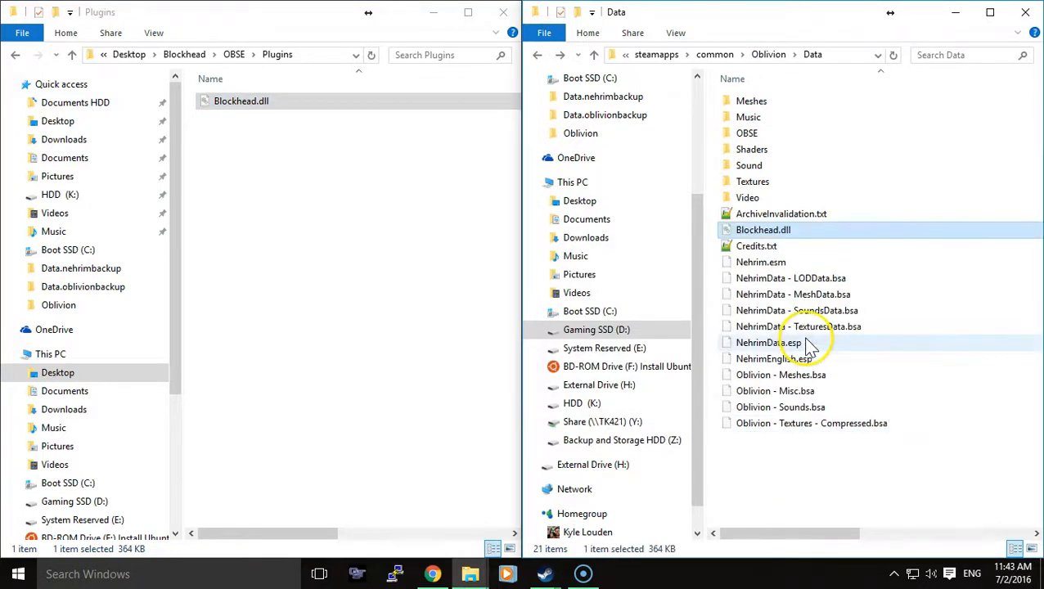
- Copy the Plugins folder from the desktop Blockhead folder's OBSE subfolder into the OBSE folder inside Oblivion's Data folder
left_click(15, 55)
right_click(219, 110)
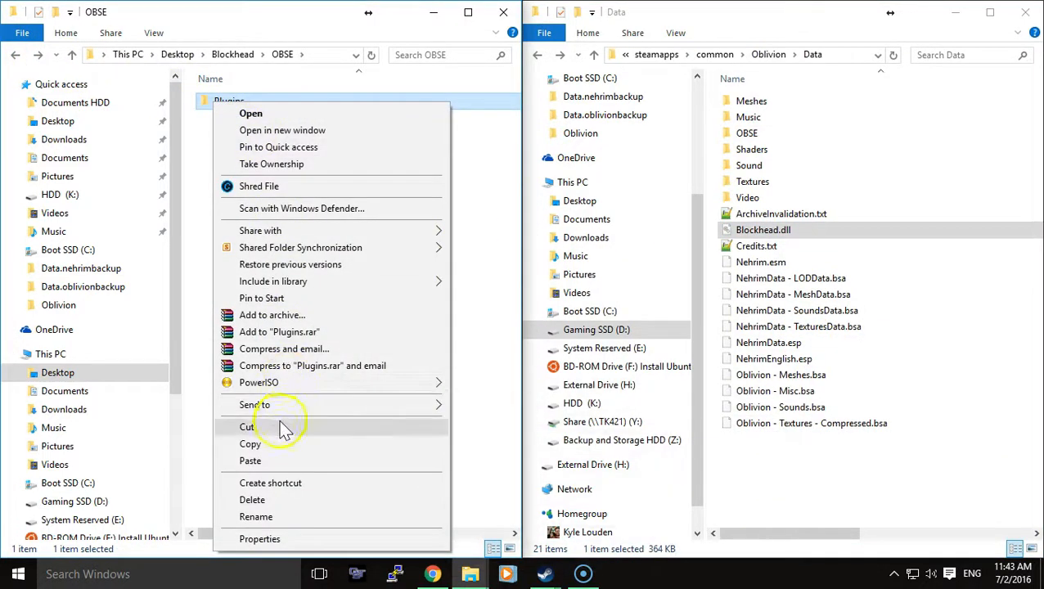
left_click(274, 449)
double_click(763, 134)
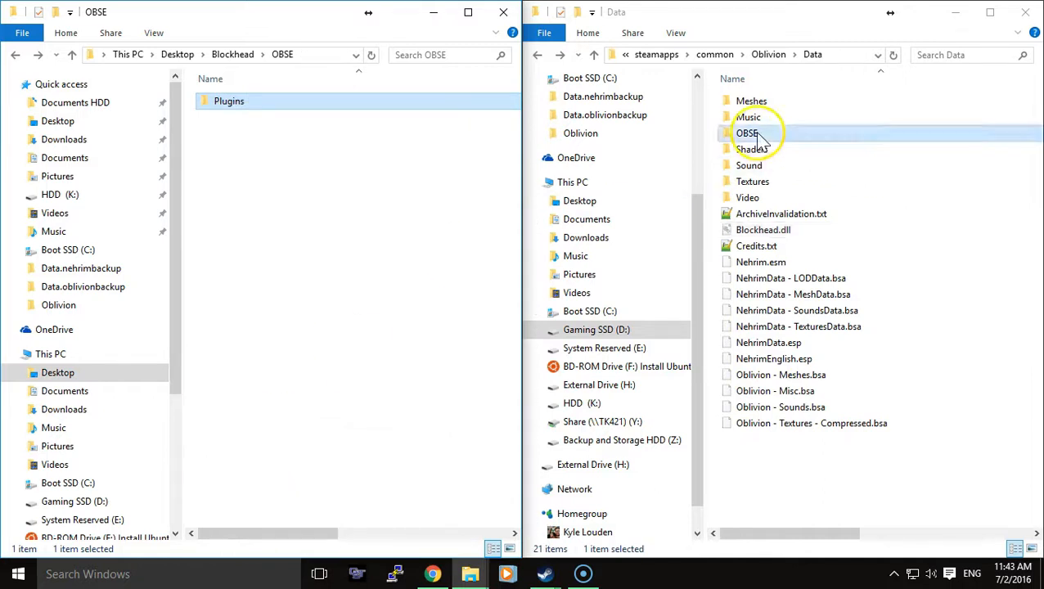
right_click(760, 197)
left_click(806, 299)
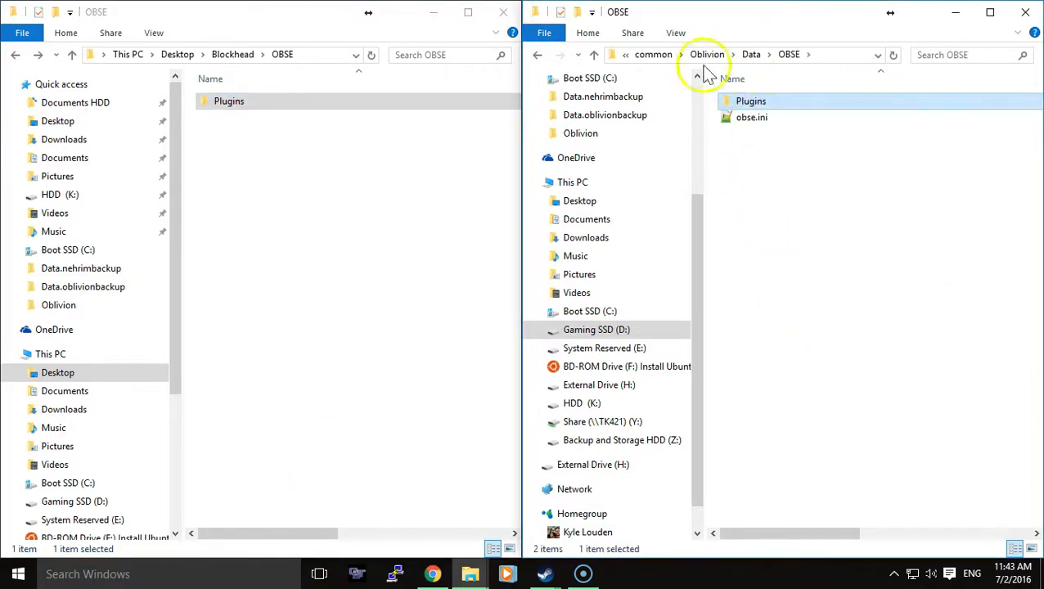
left_click(539, 55)
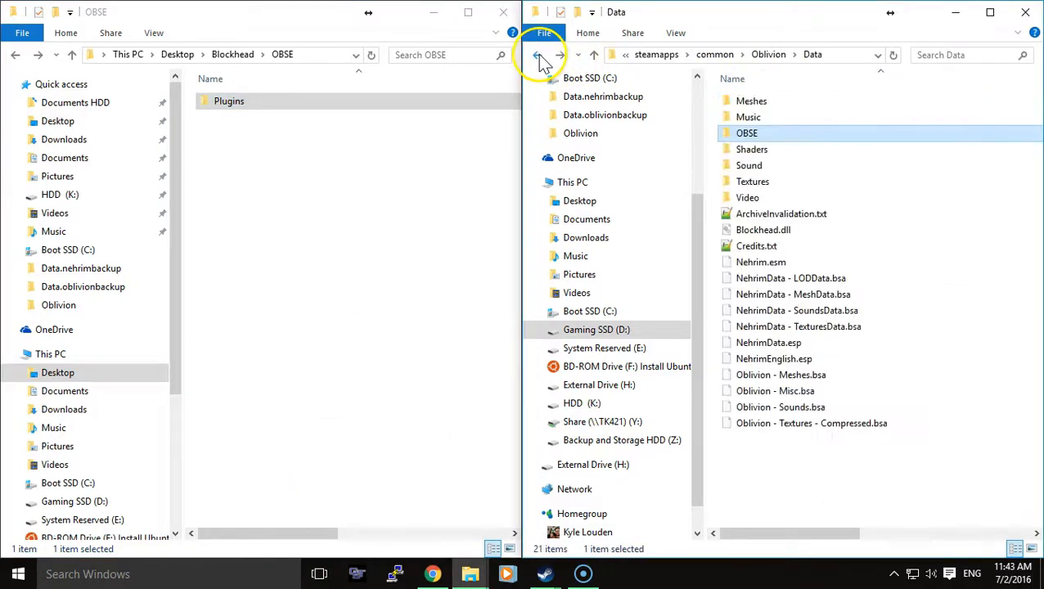
- Copy ORN.bsa and ORN.esp from the desktop ORN folder's Data subfolder into Oblivion's Data folder
left_click(16, 55)
left_click(15, 55)
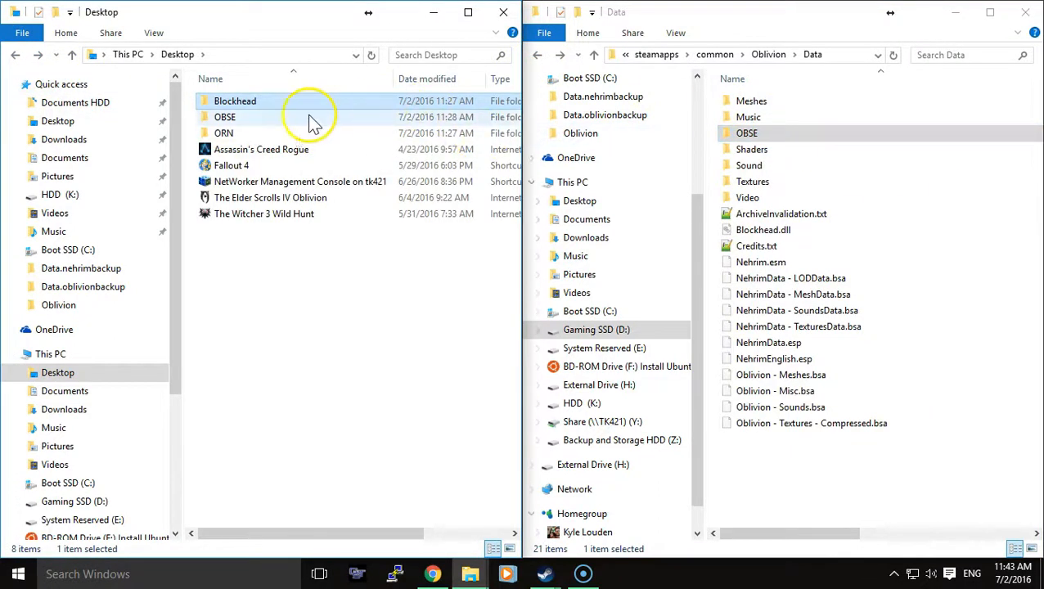
double_click(283, 133)
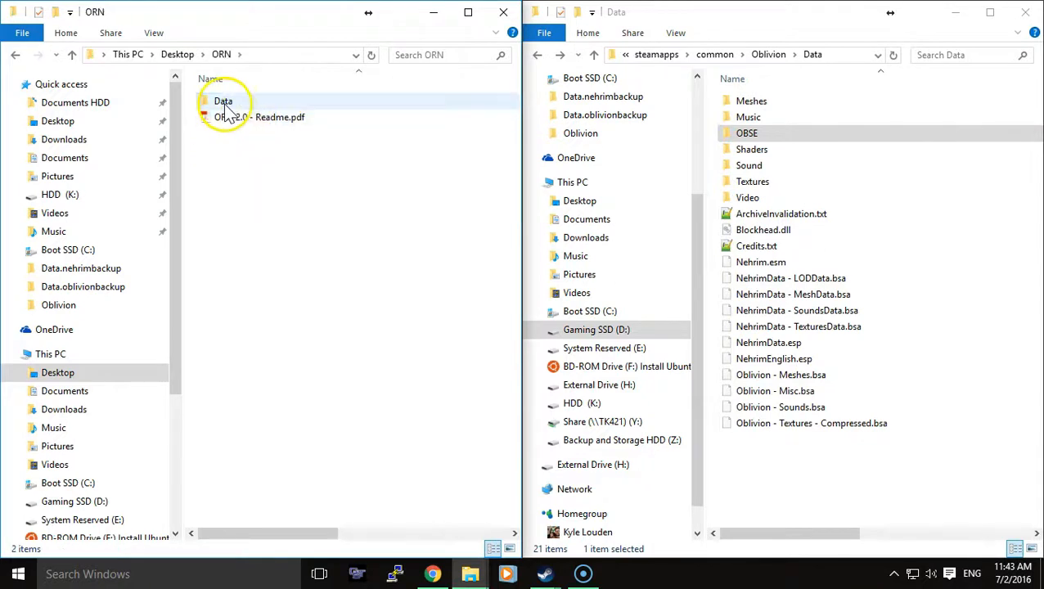
double_click(220, 102)
left_click_drag(294, 221, 223, 134)
right_click(224, 135)
left_click(304, 373)
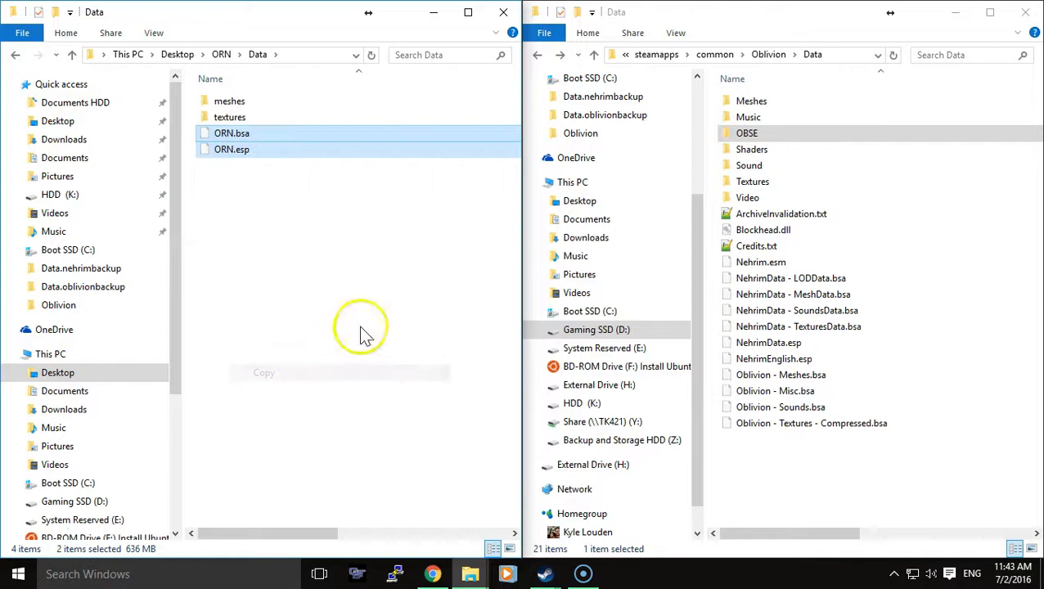
right_click(798, 468)
left_click(830, 338)
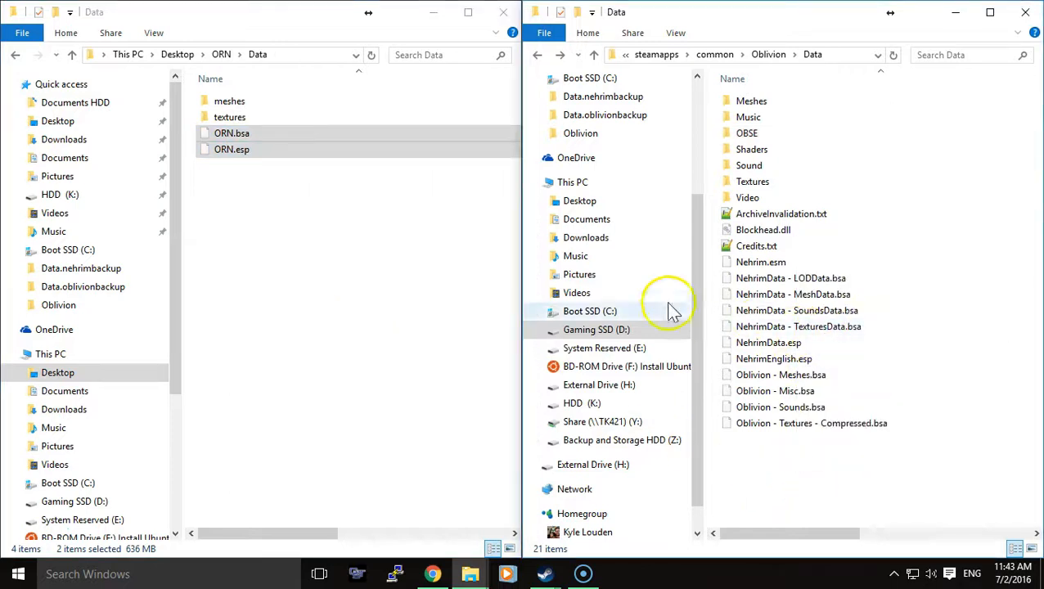
- Copy all folders from ORN's meshes folder into the Meshes folder inside Oblivion's Data folder, replacing the existing files
double_click(246, 101)
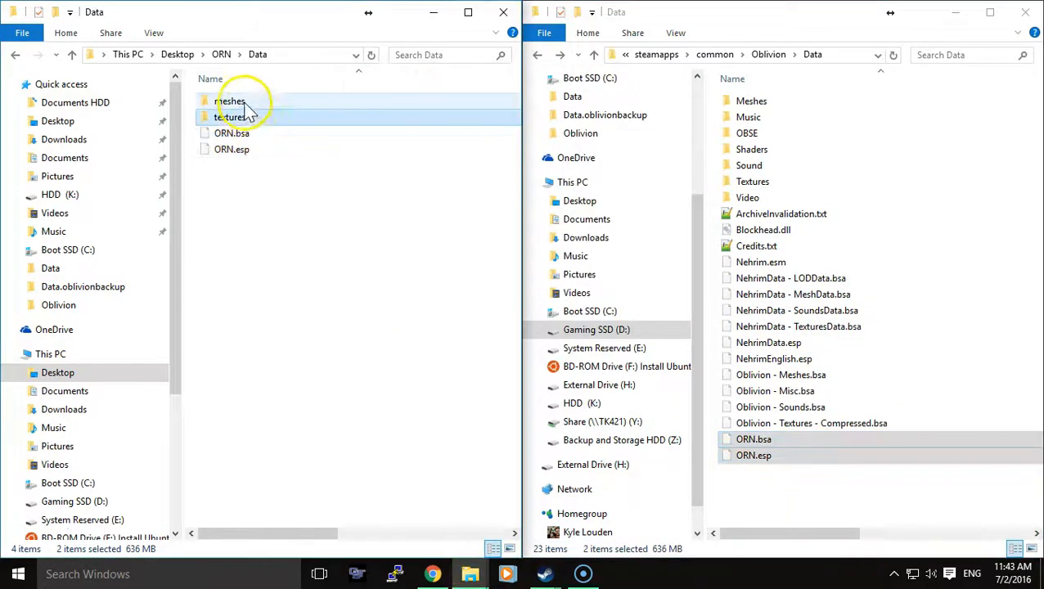
left_click_drag(289, 251, 220, 102)
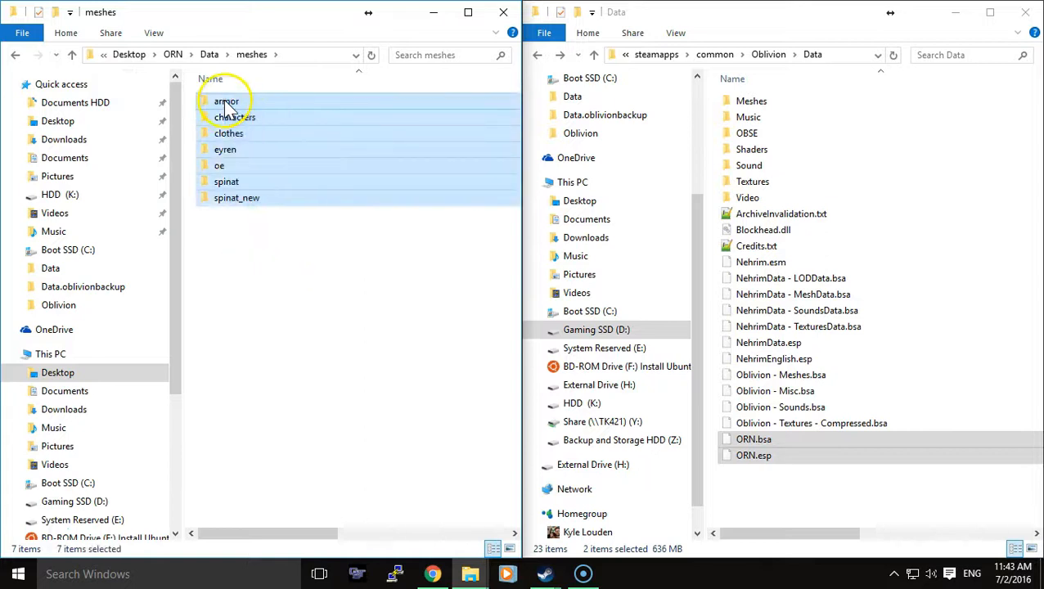
right_click(223, 100)
left_click(299, 355)
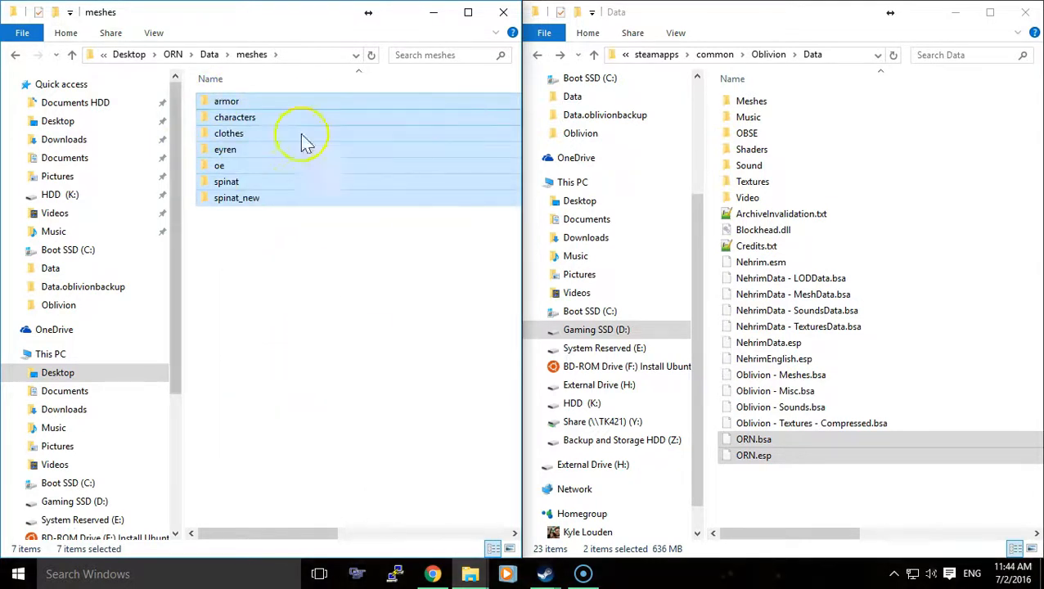
double_click(791, 103)
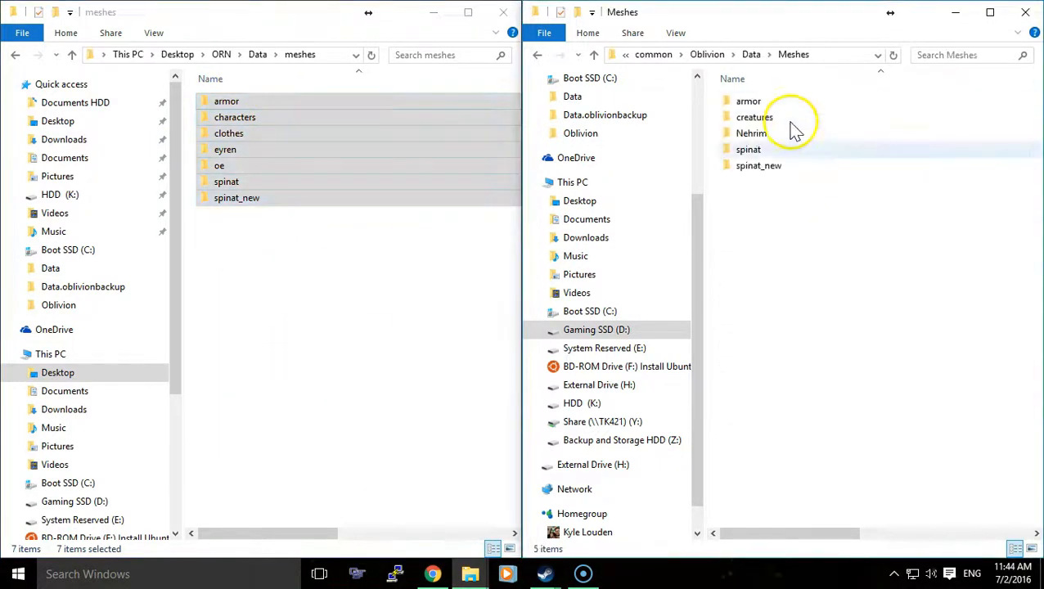
right_click(790, 245)
left_click(851, 352)
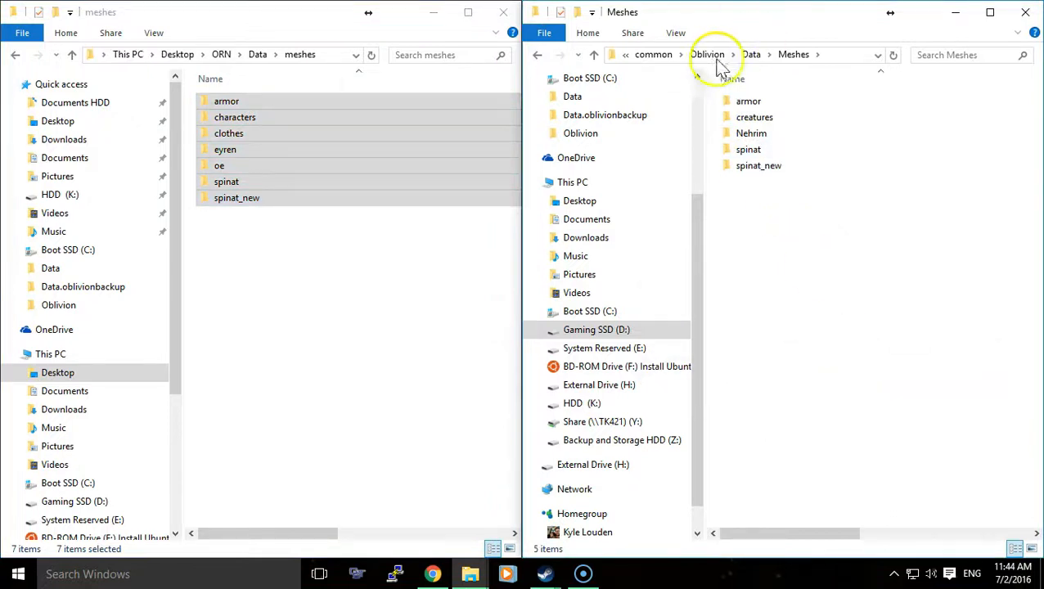
left_click(555, 161)
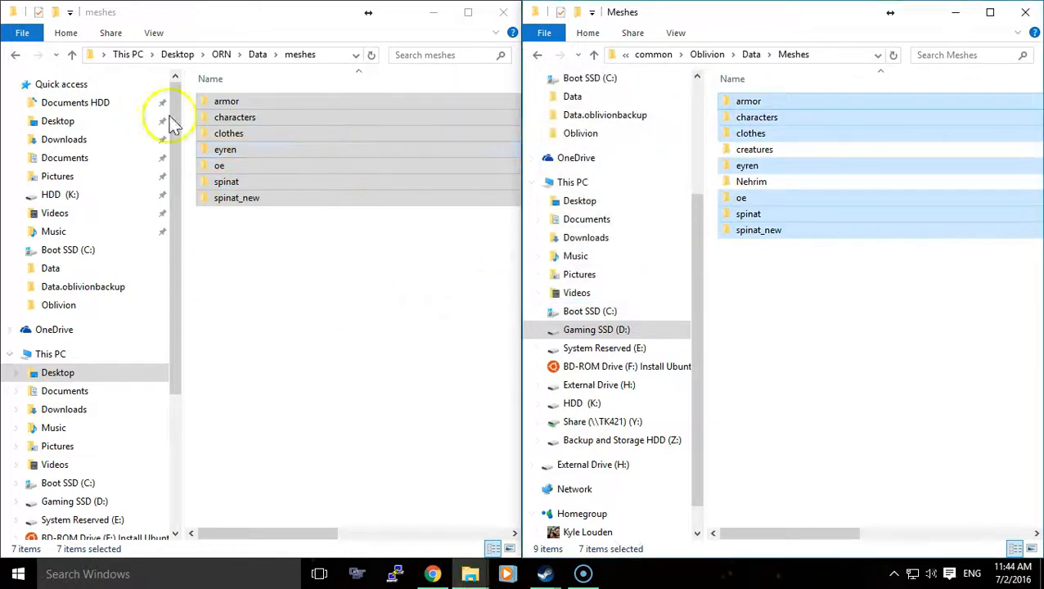
- Copy the characters and Faces folders from ORN's textures folder into Oblivion's Data\Textures folder, and return to the Data folder
left_click(15, 54)
double_click(222, 116)
left_click_drag(305, 237, 228, 101)
right_click(228, 100)
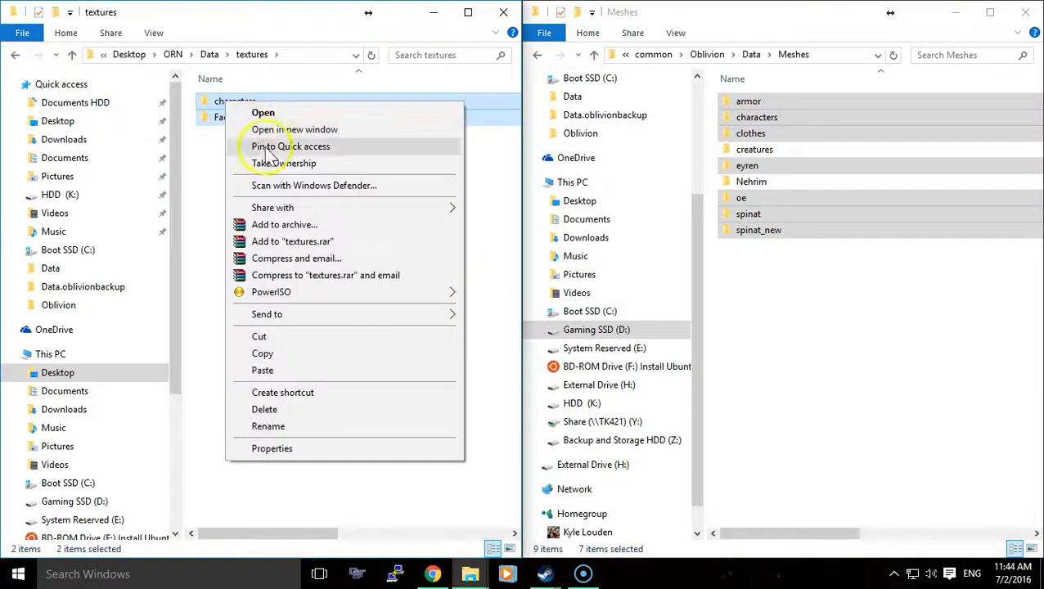
left_click(310, 353)
left_click(538, 54)
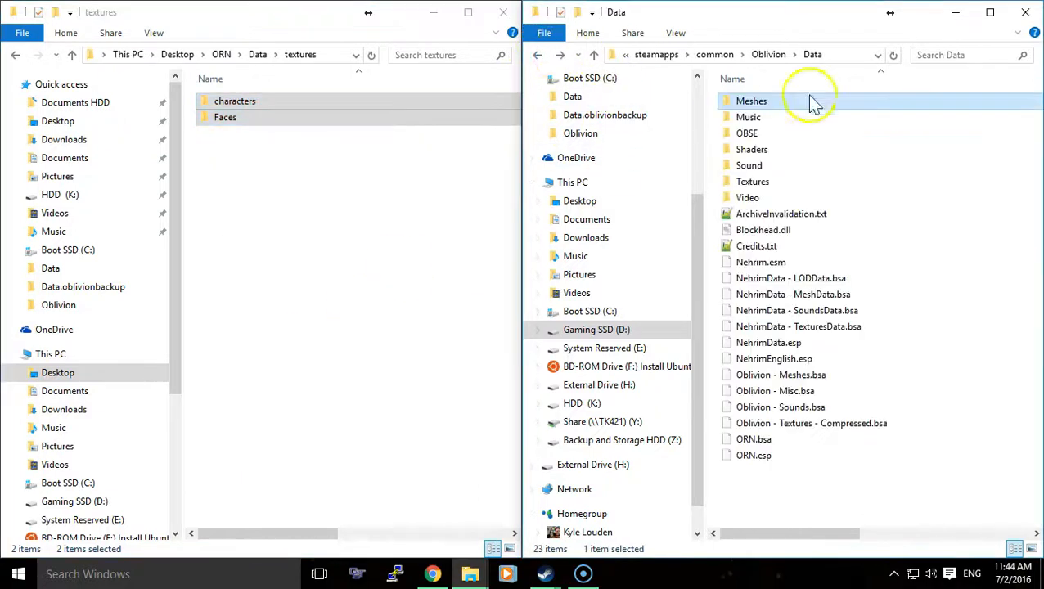
double_click(752, 181)
right_click(830, 383)
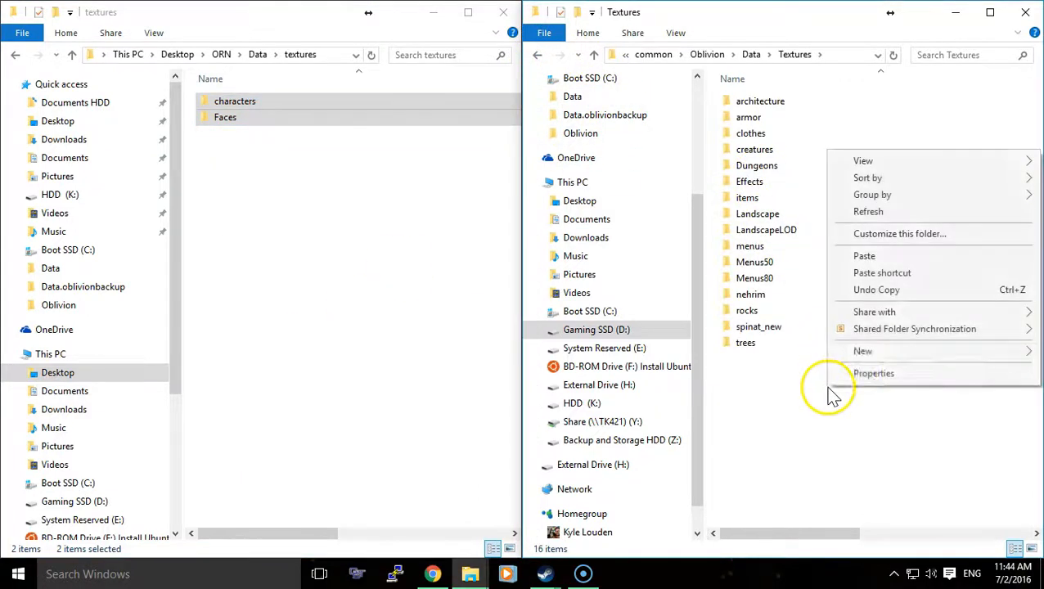
left_click(873, 257)
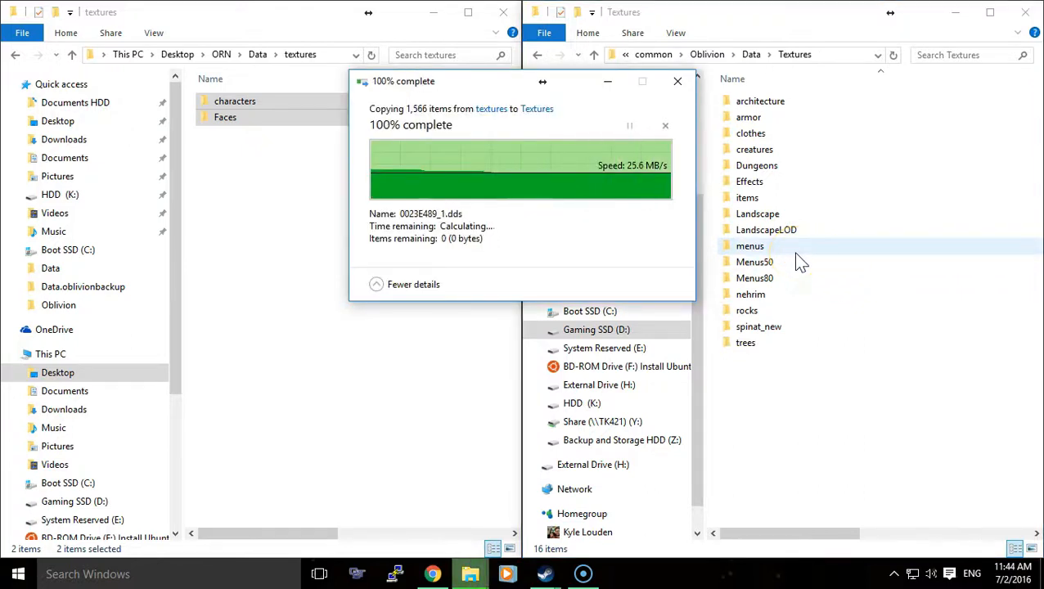
left_click(537, 56)
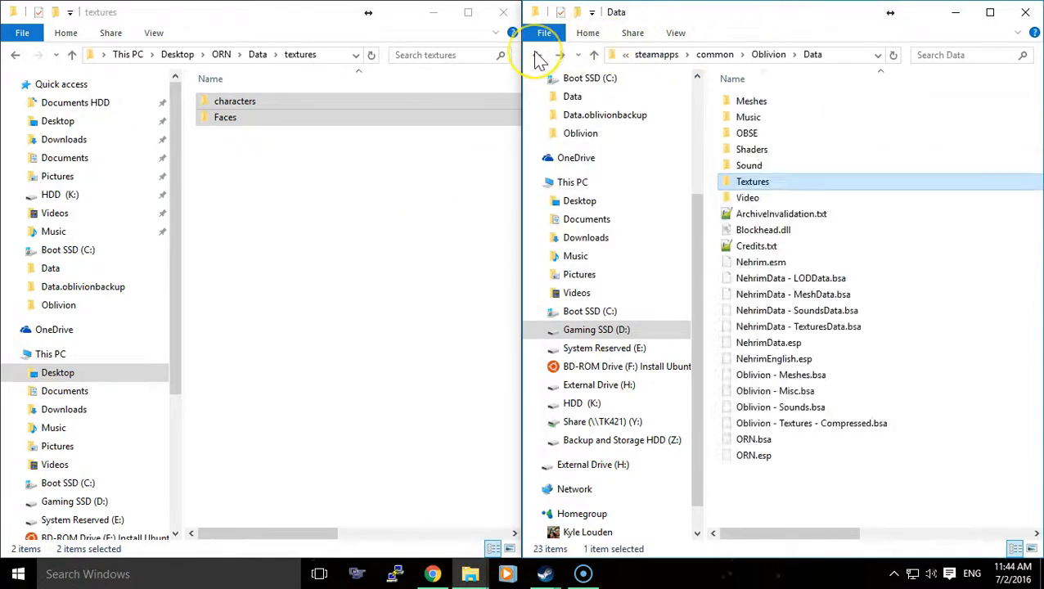
left_click(282, 111)
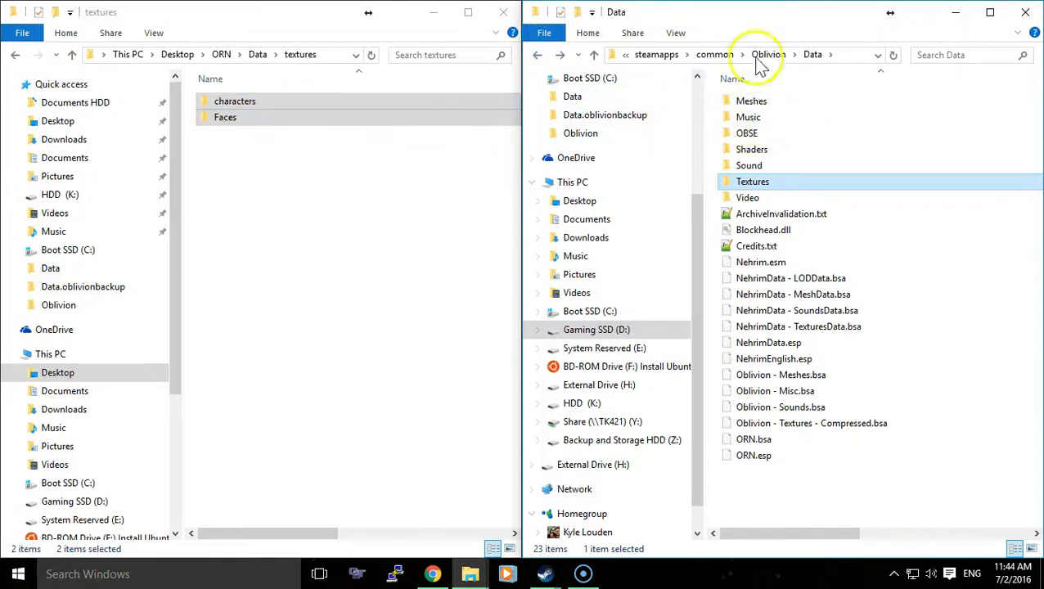
left_click(556, 56)
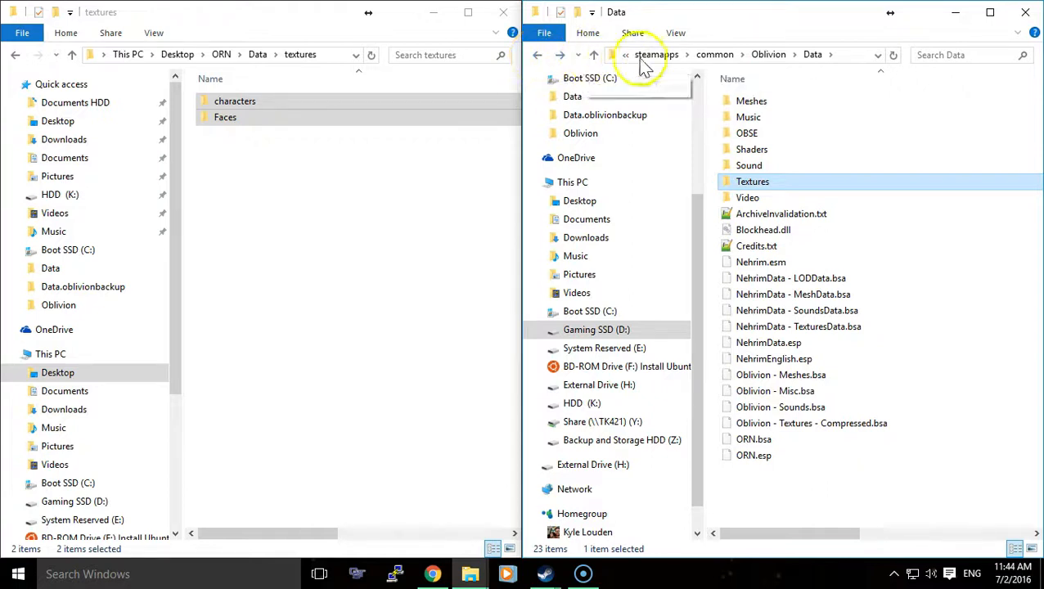
- Copy the Music folder from Data.oblivionbackup into Oblivion's Data folder, skipping the conflicting Dungeon_01_v2.mp3 and replacing files with the same names
left_click(539, 59)
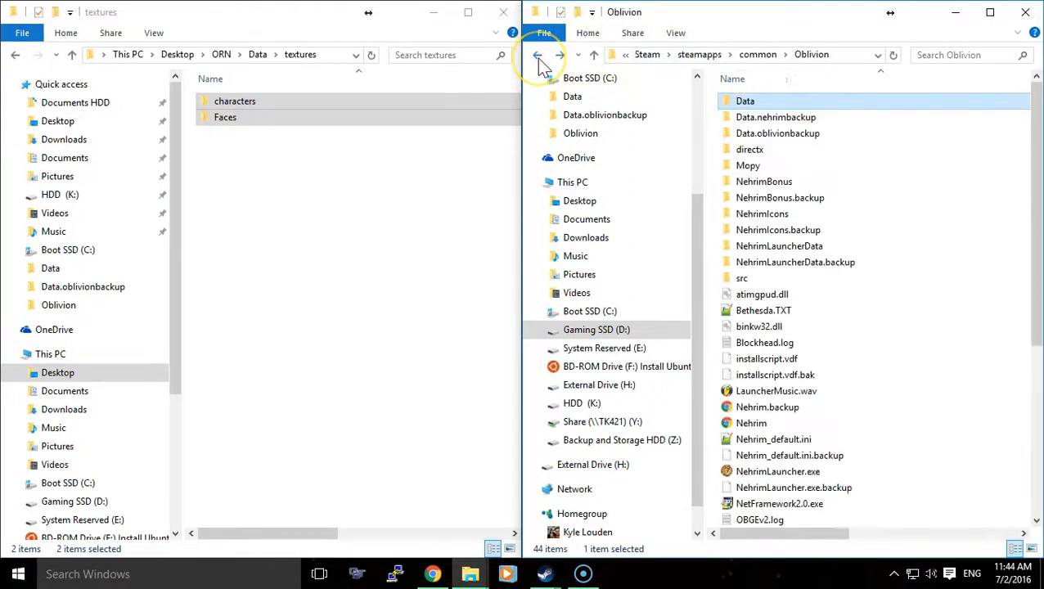
double_click(786, 132)
right_click(768, 197)
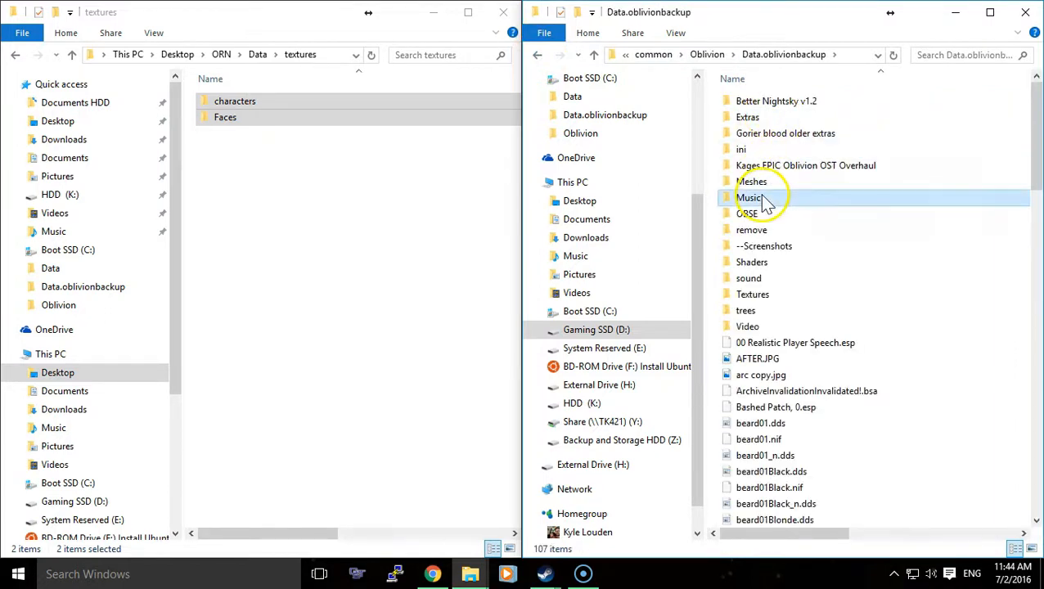
left_click(833, 456)
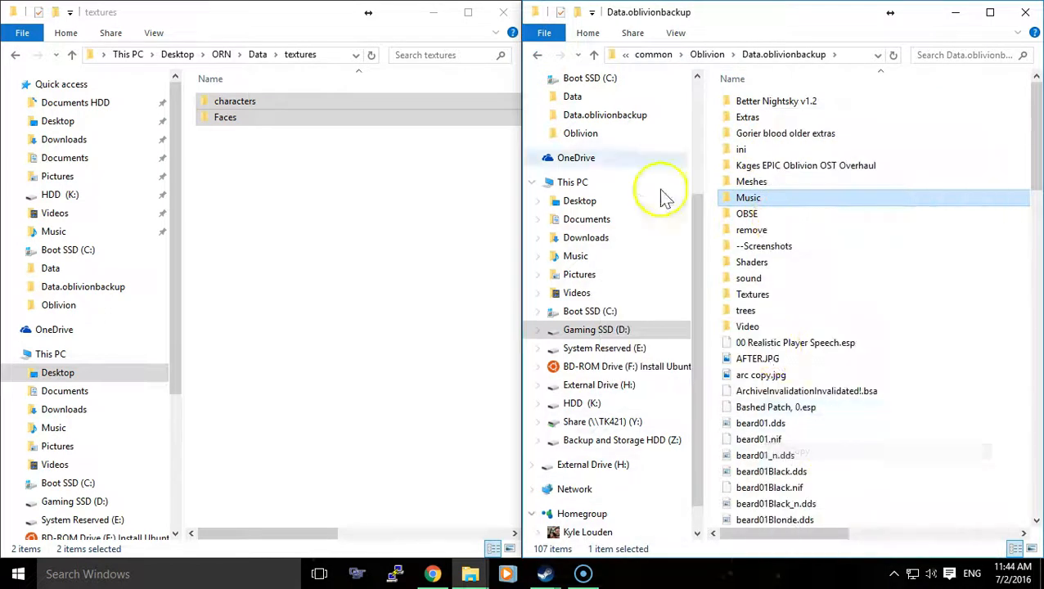
left_click(538, 55)
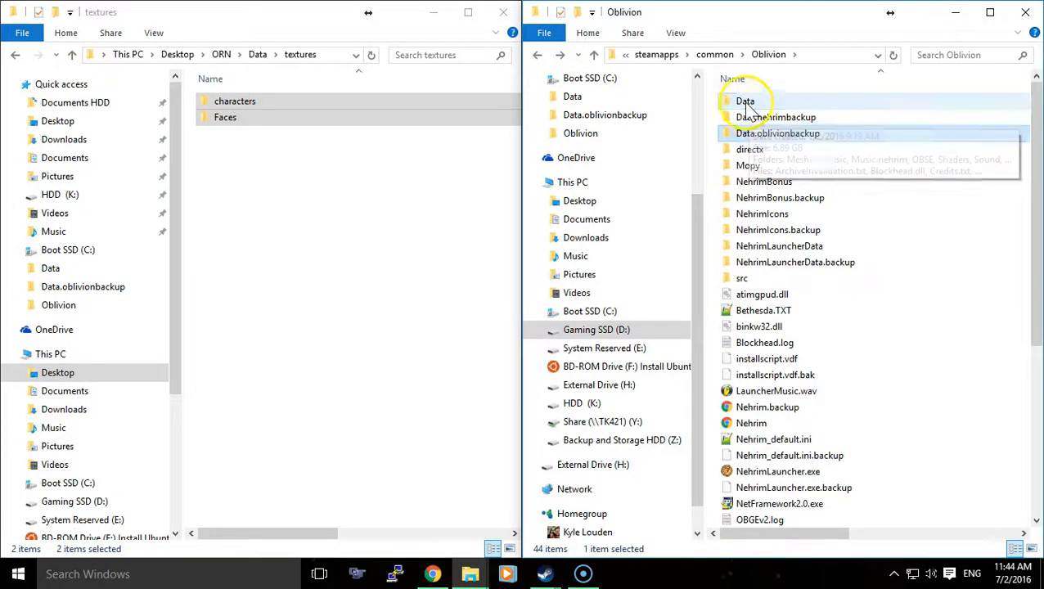
double_click(746, 102)
right_click(831, 172)
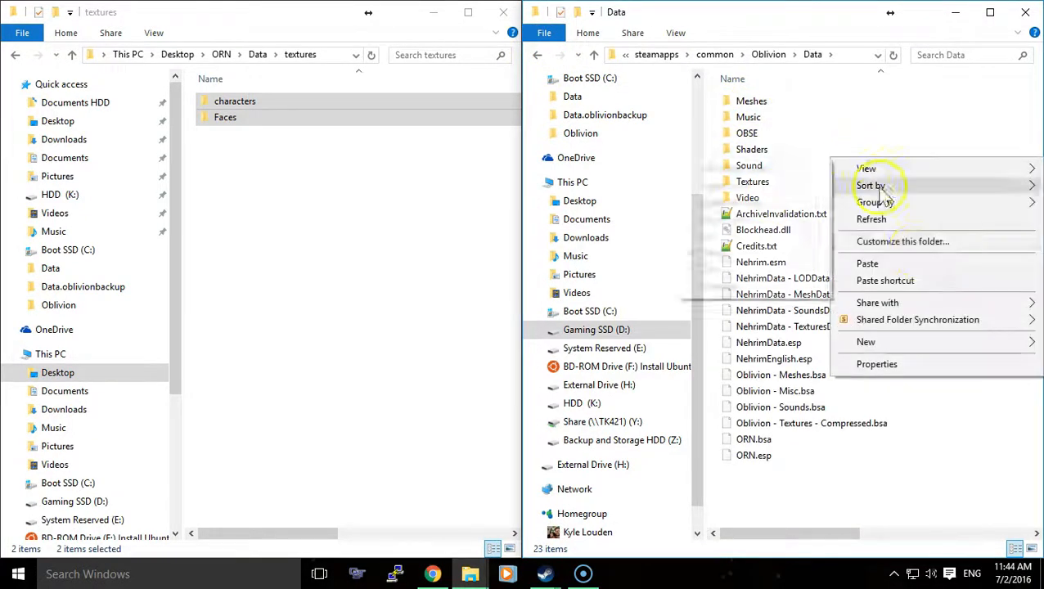
left_click(910, 264)
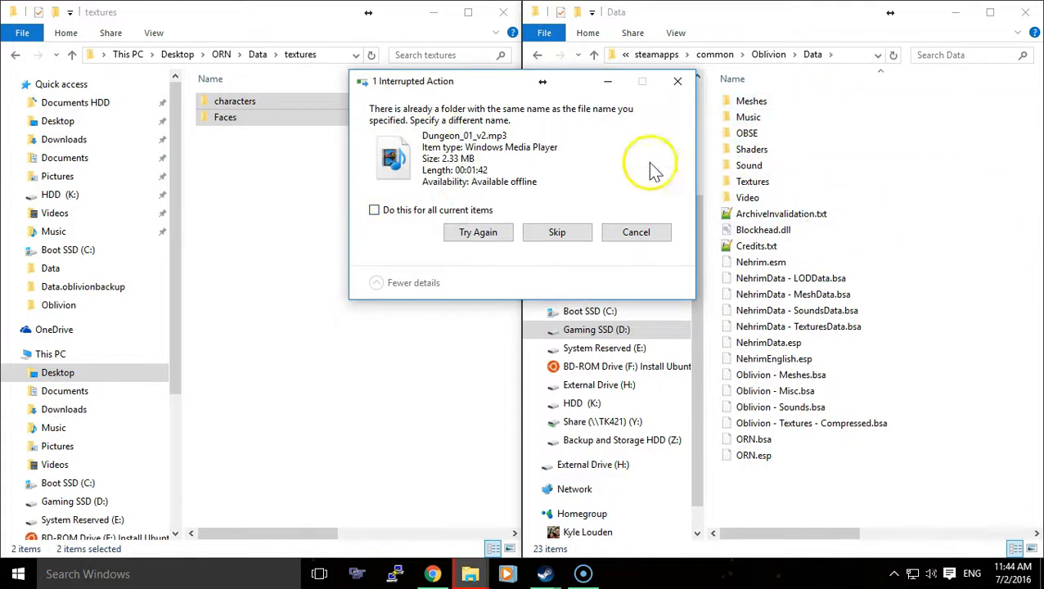
left_click(490, 235)
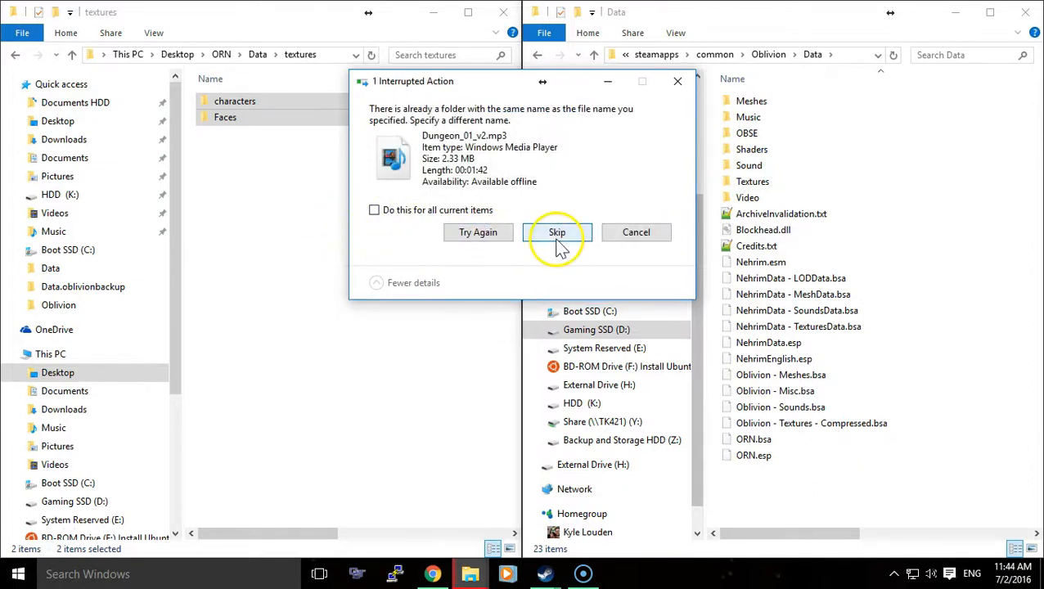
left_click(558, 243)
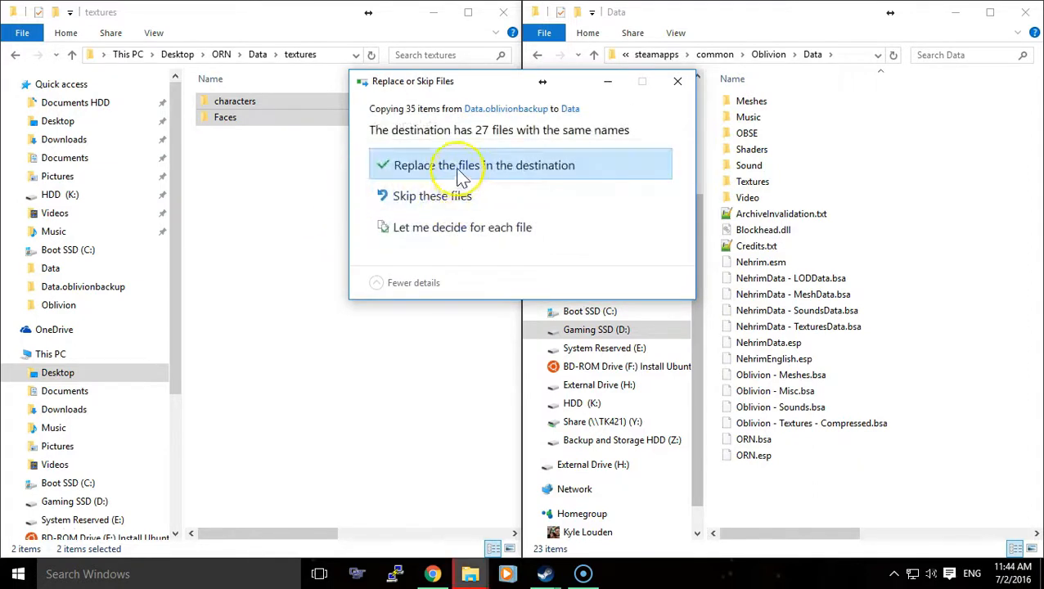
left_click(460, 173)
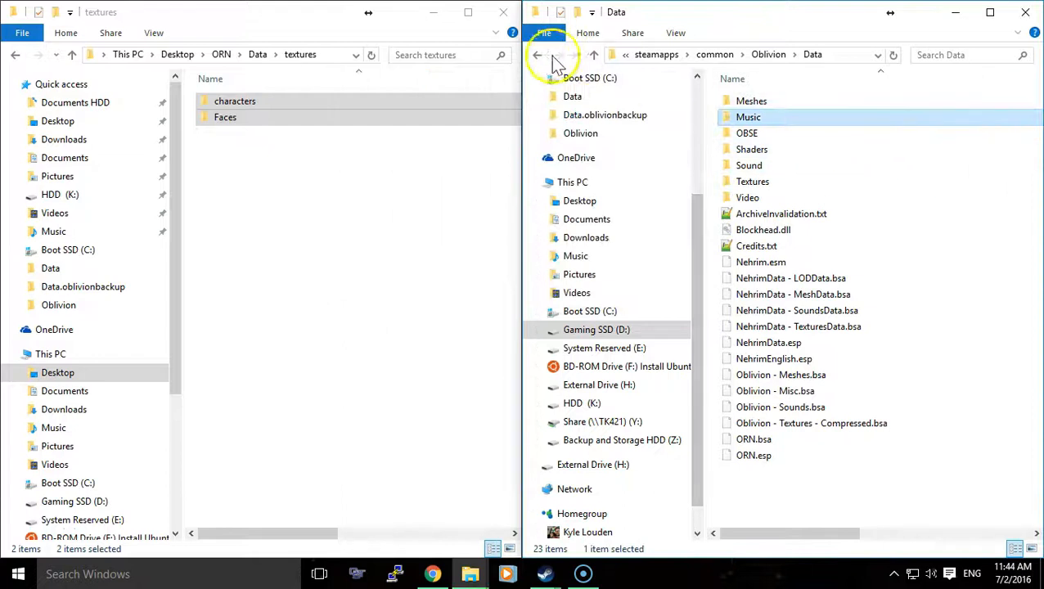
- Minimize both File Explorer windows and start the Oblivion launcher from its desktop shortcut
left_click(955, 12)
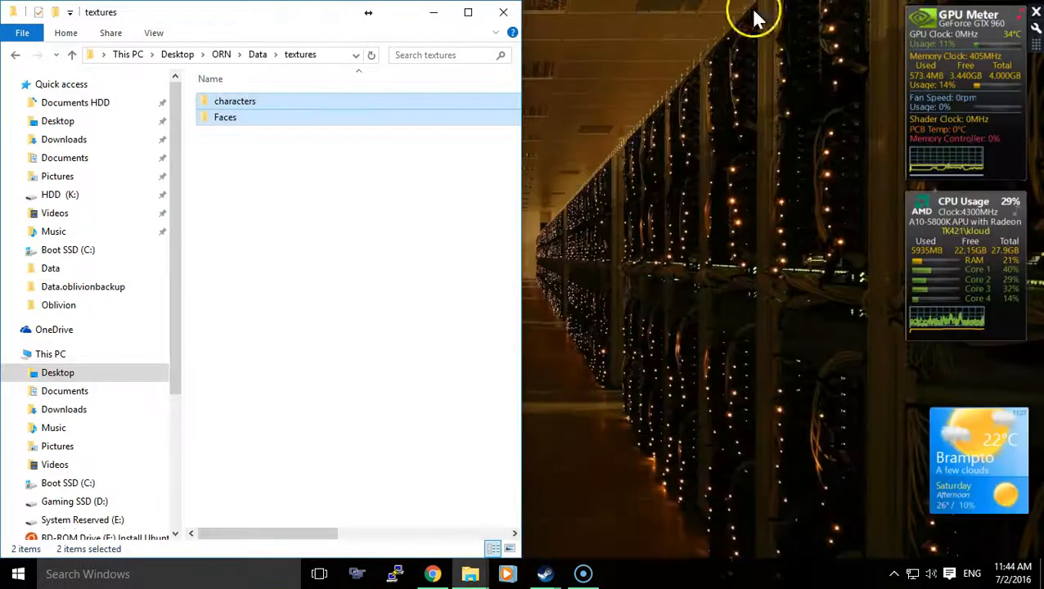
left_click(434, 12)
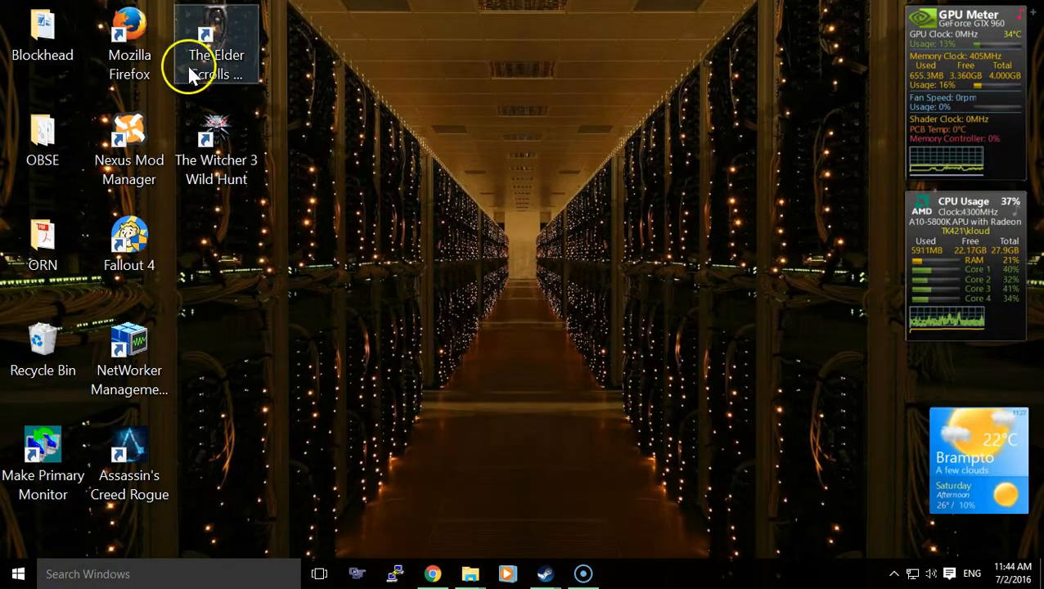
double_click(223, 68)
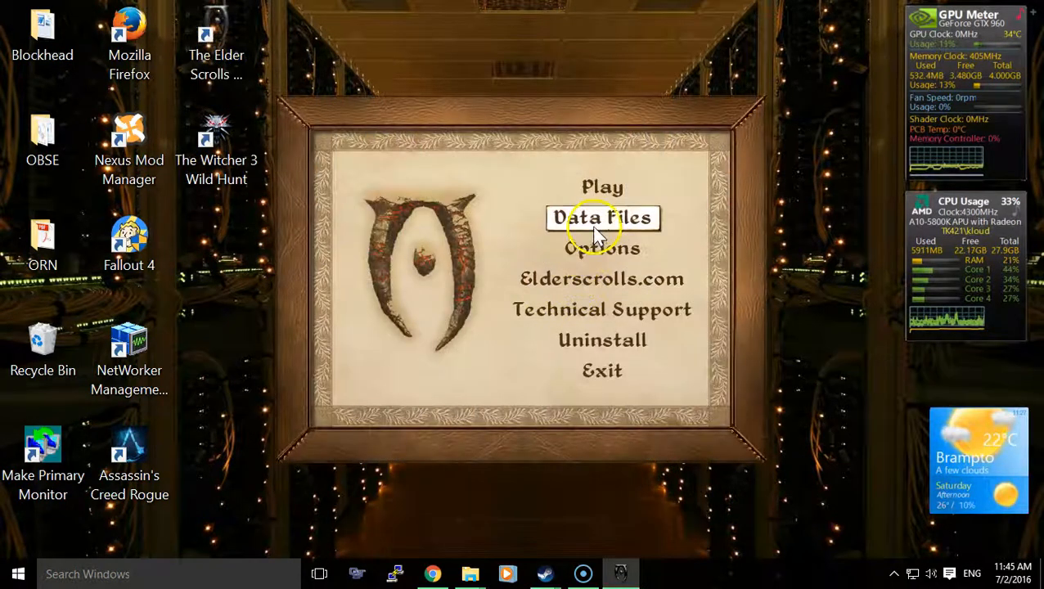
- Enable ORN.esp in the launcher's data files and confirm the selection
left_click(593, 221)
left_click(365, 211)
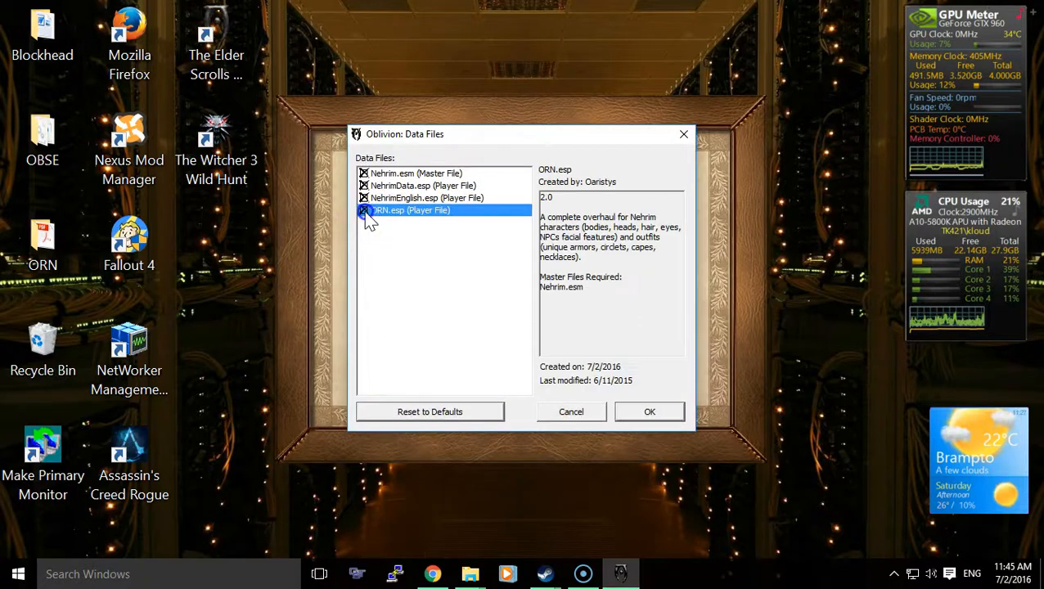
left_click(648, 413)
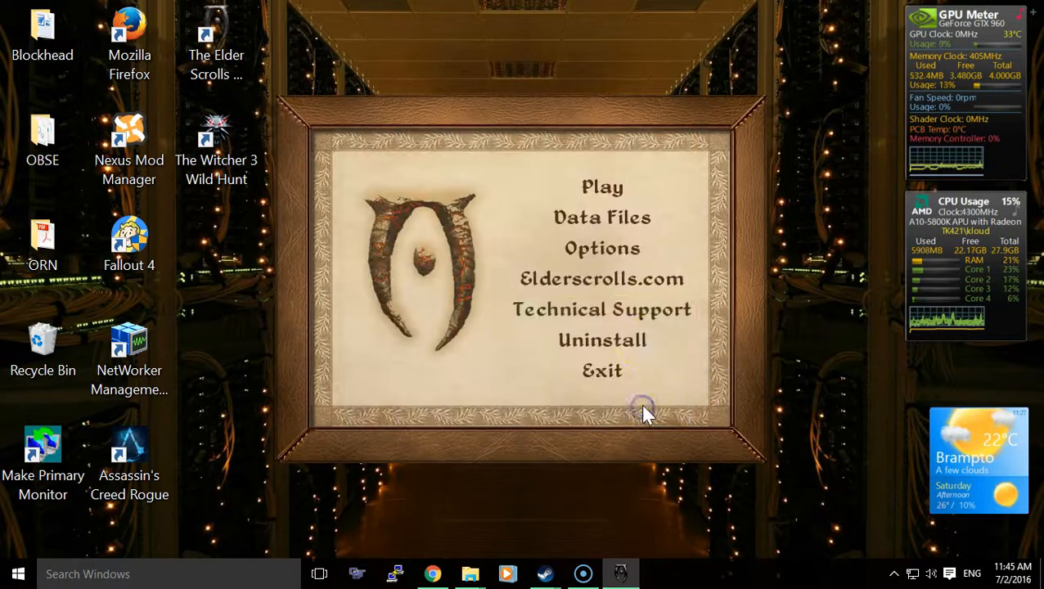
- Launch the game from the launcher, skip the opening video and start a new Nehrim game
left_click(606, 189)
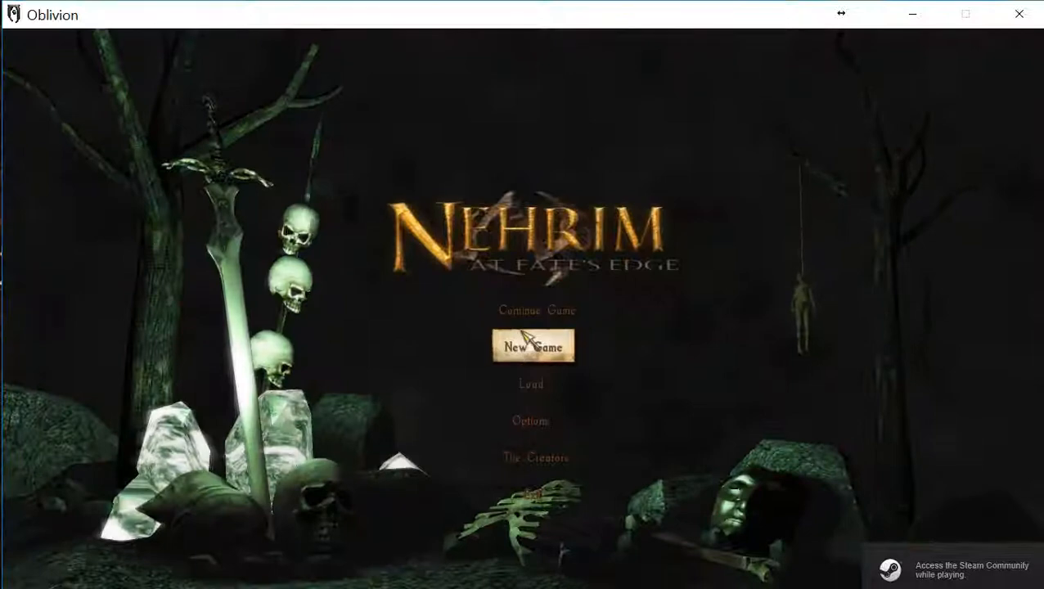
left_click(527, 334)
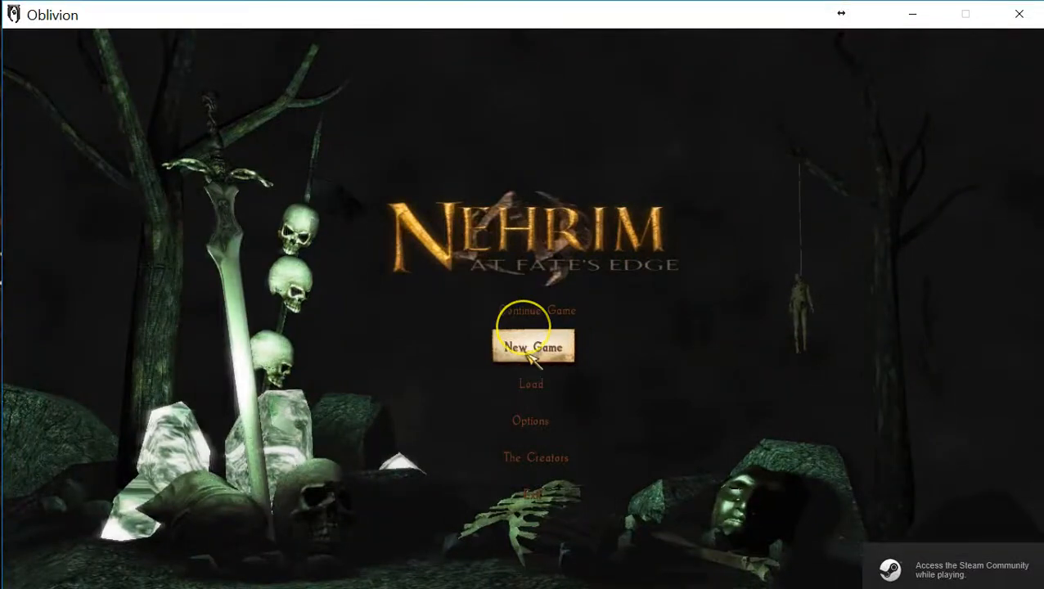
left_click(520, 341)
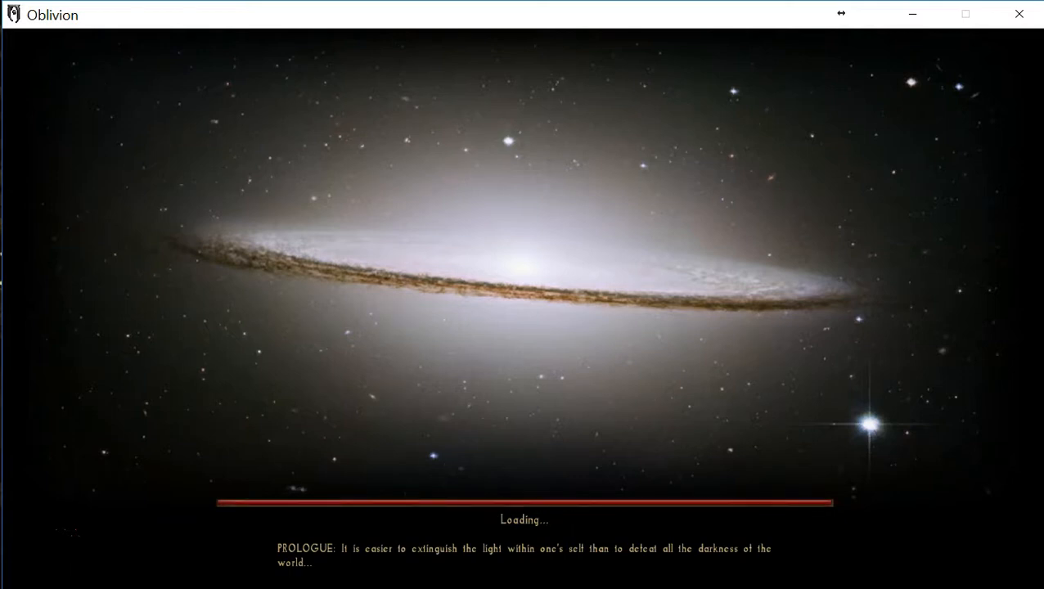
- Skip the prologue videos and dismiss the Shadow and Light quest message to reach character creation
left_click(547, 322)
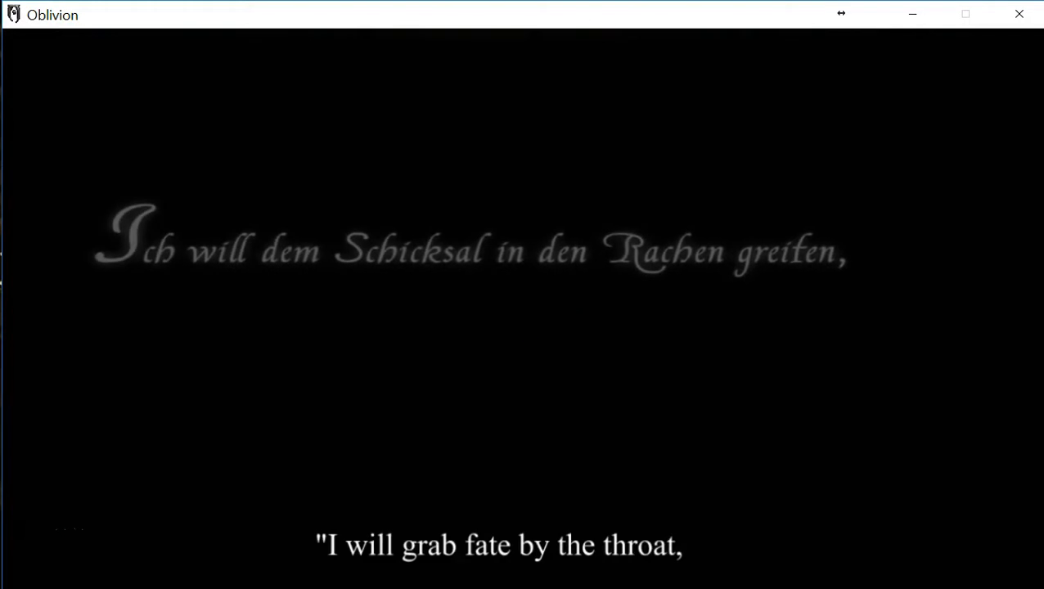
left_click(548, 330)
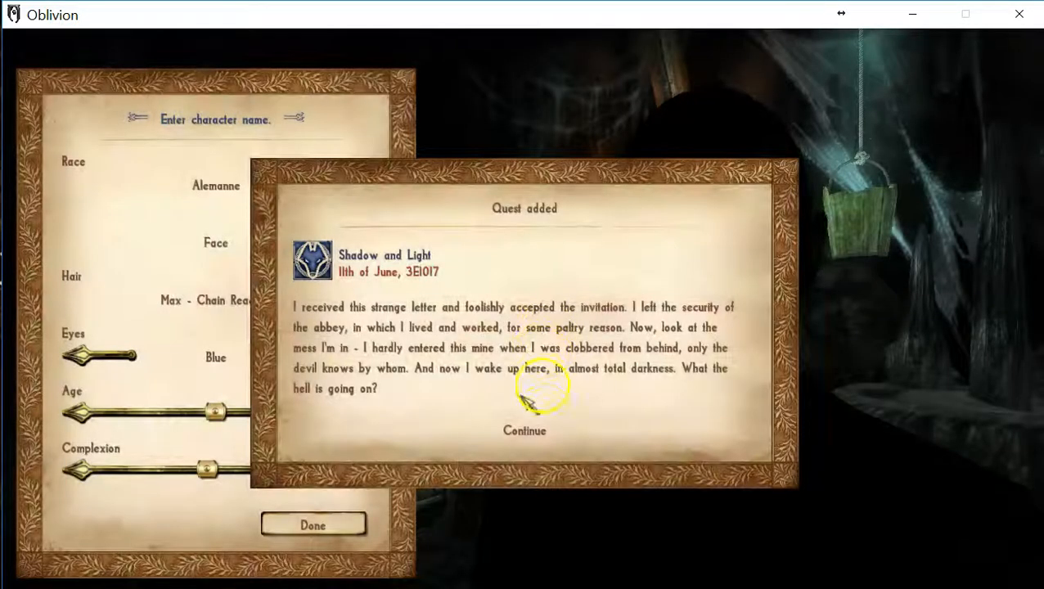
left_click(525, 429)
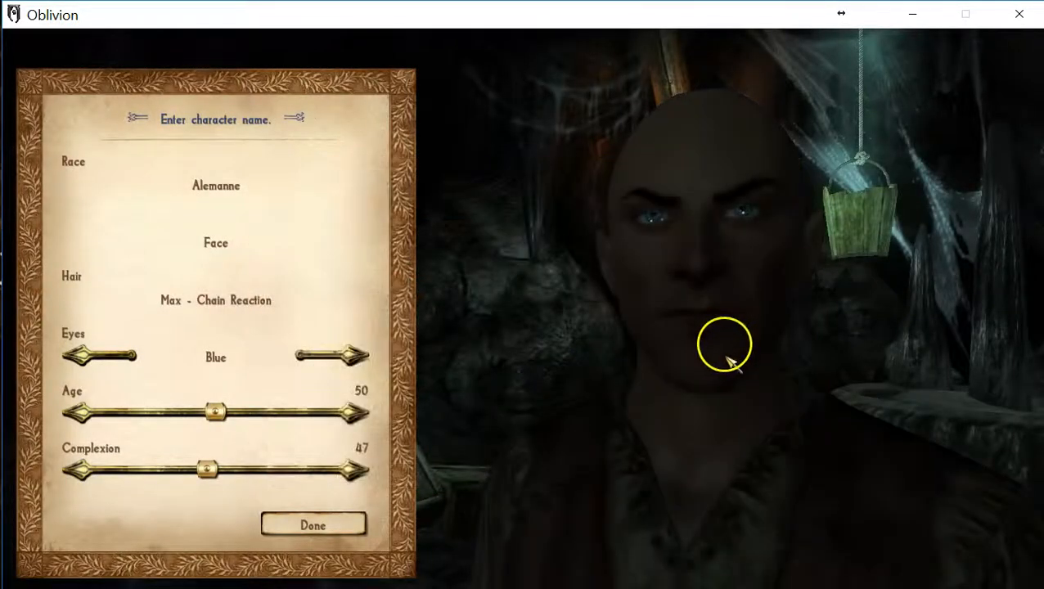
- Examine the character's face and the Alemanne and Normanne races, and try to finish character creation without a name
left_click_drag(676, 355, 637, 350)
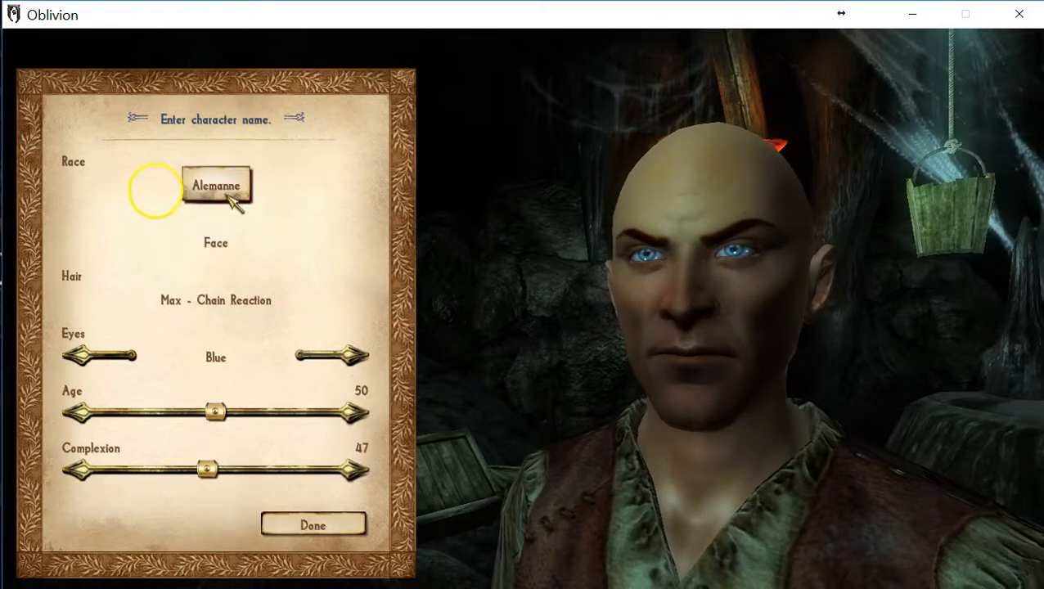
left_click(229, 188)
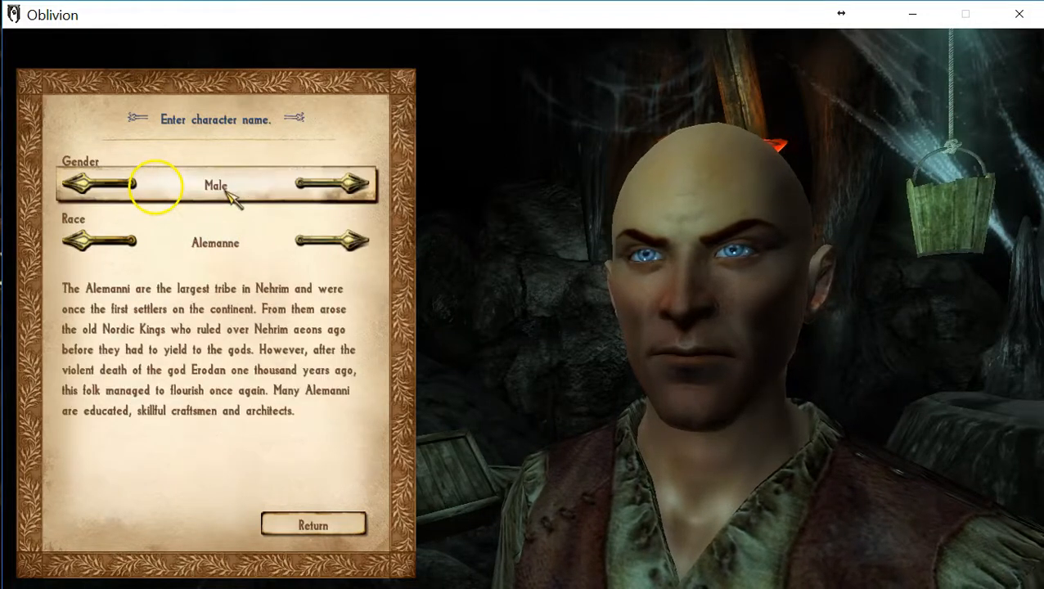
left_click(353, 255)
left_click(354, 255)
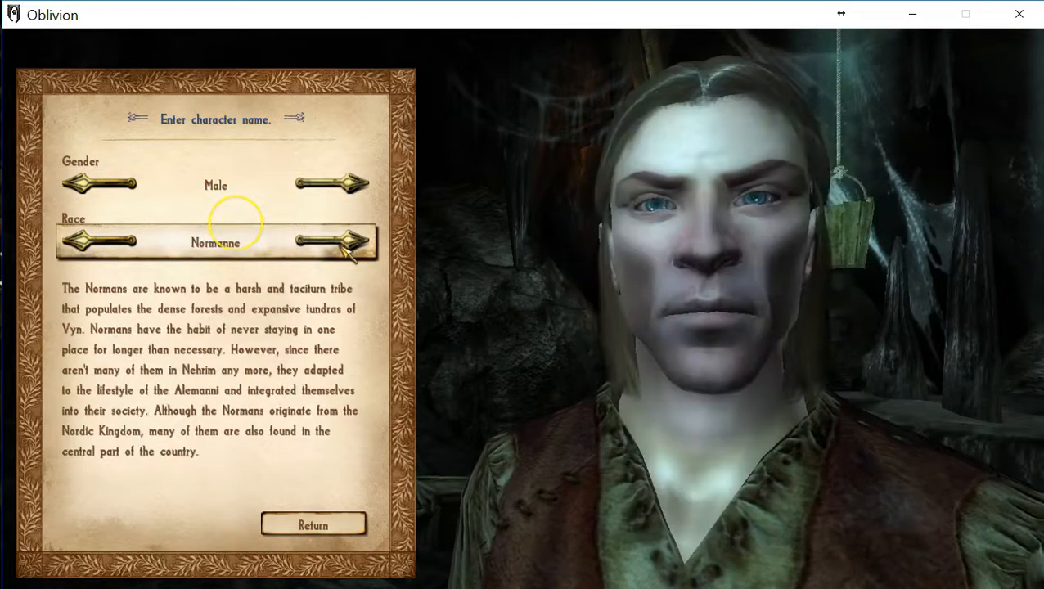
left_click(354, 256)
left_click(354, 255)
left_click(353, 256)
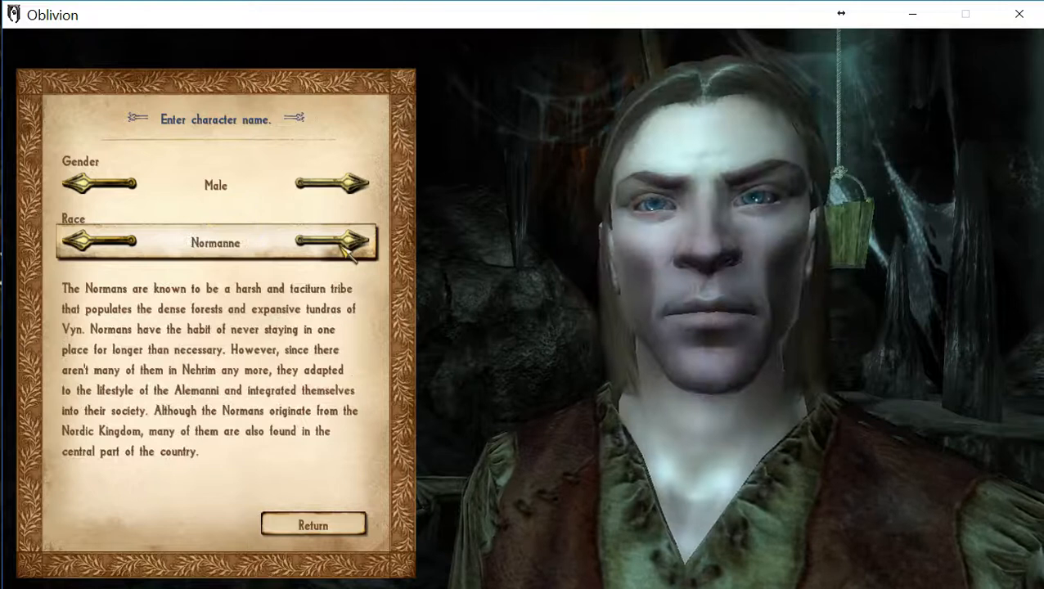
left_click(354, 256)
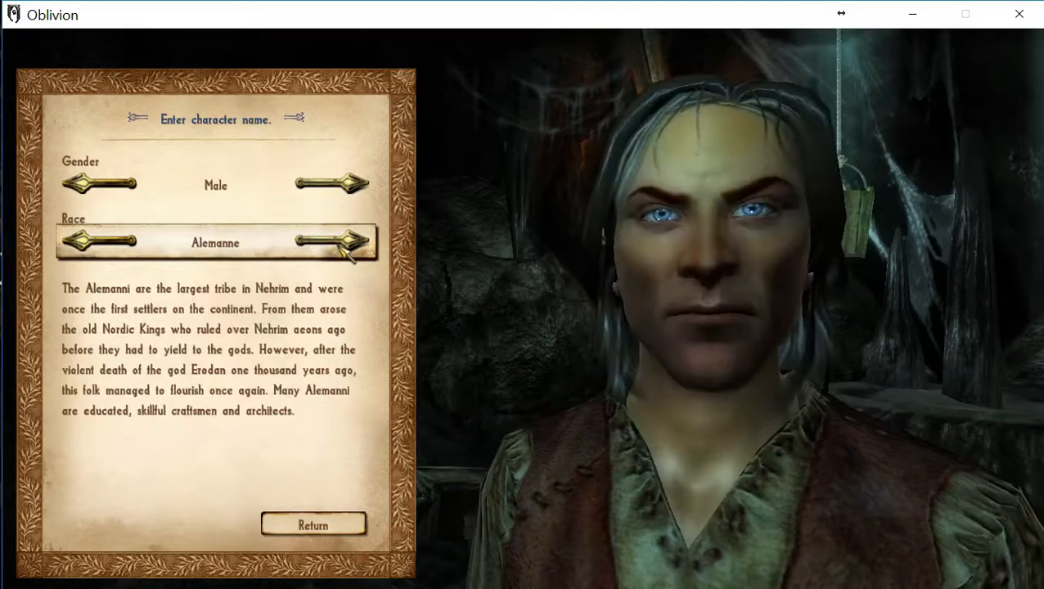
left_click(315, 526)
left_click(314, 525)
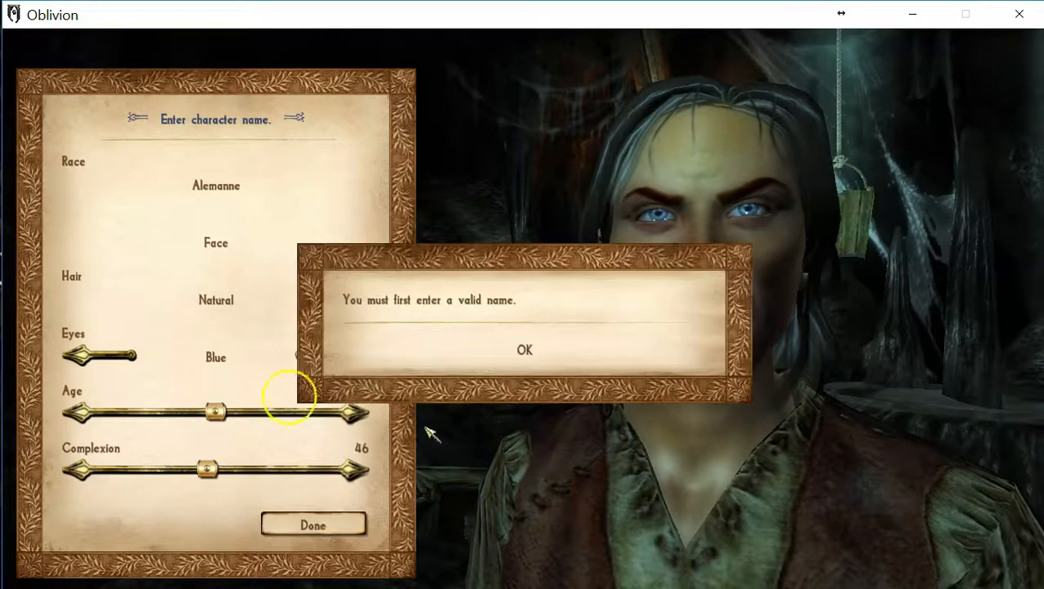
- Dismiss the name message, leave character creation for the main menu and continue from the last saved game
left_click(517, 349)
left_click(521, 418)
left_click(532, 352)
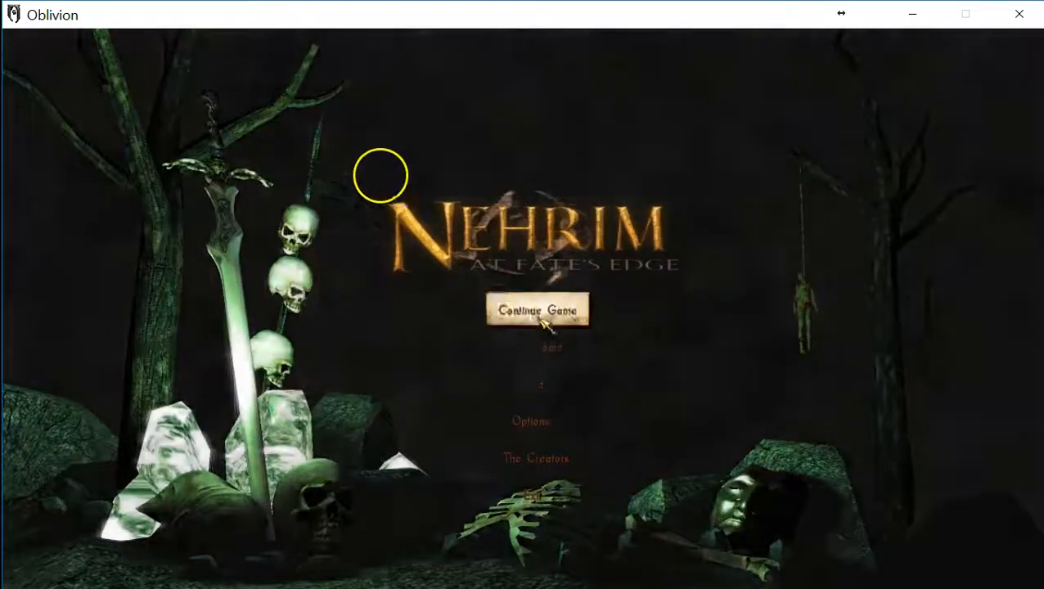
left_click(533, 305)
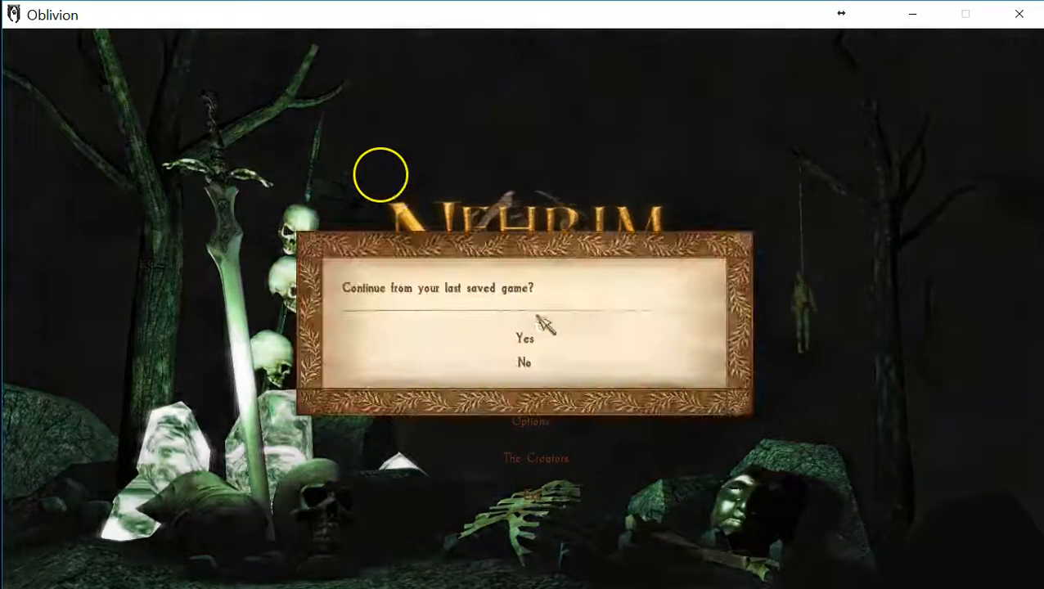
left_click(524, 338)
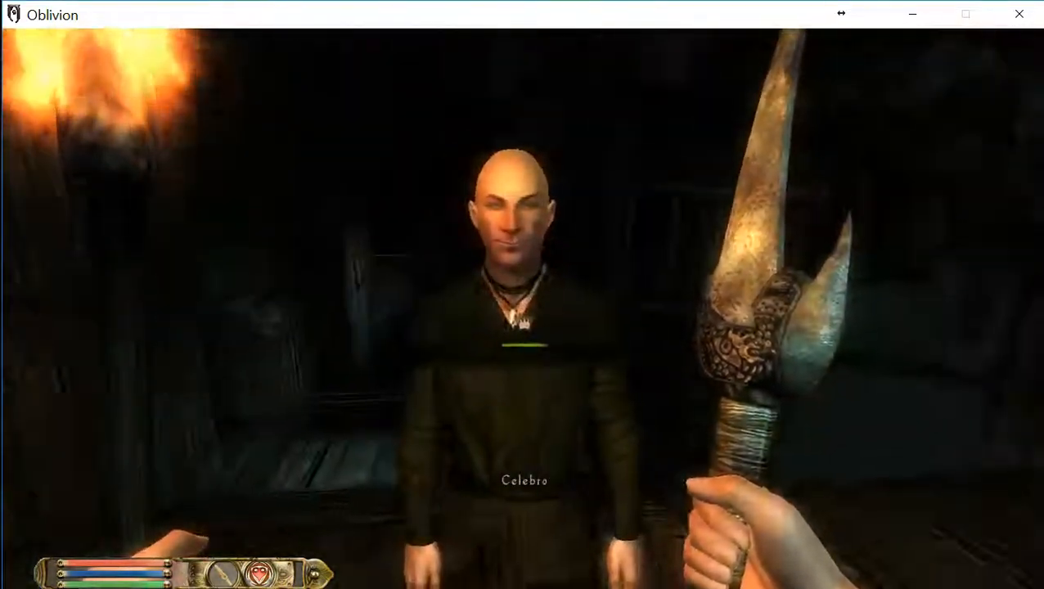
- Walk through the wooden mine passages in the saved game to examine how the installed mod plays
key("w")
key("w")
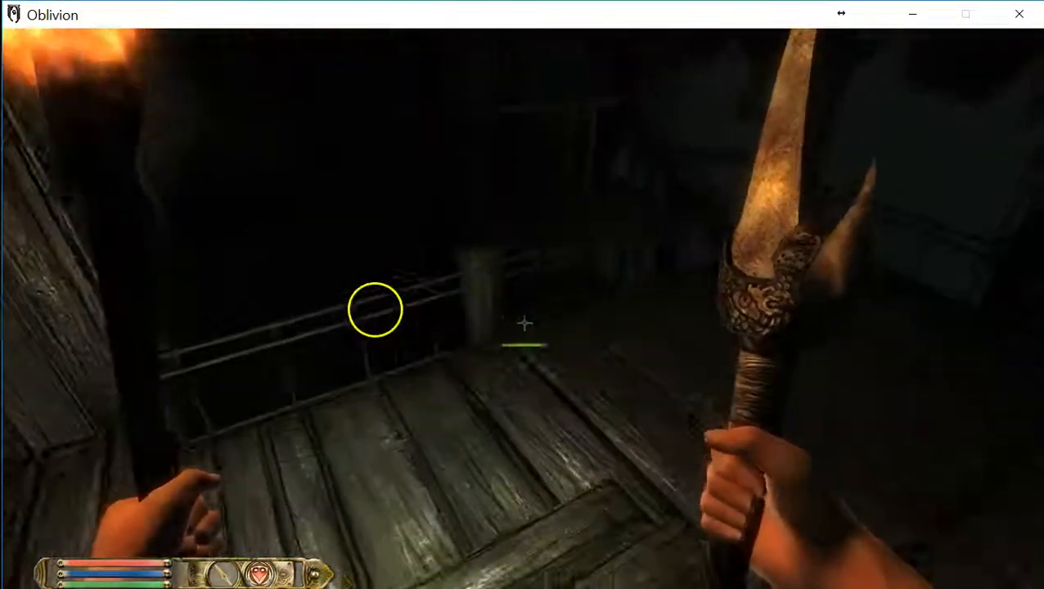
key("w")
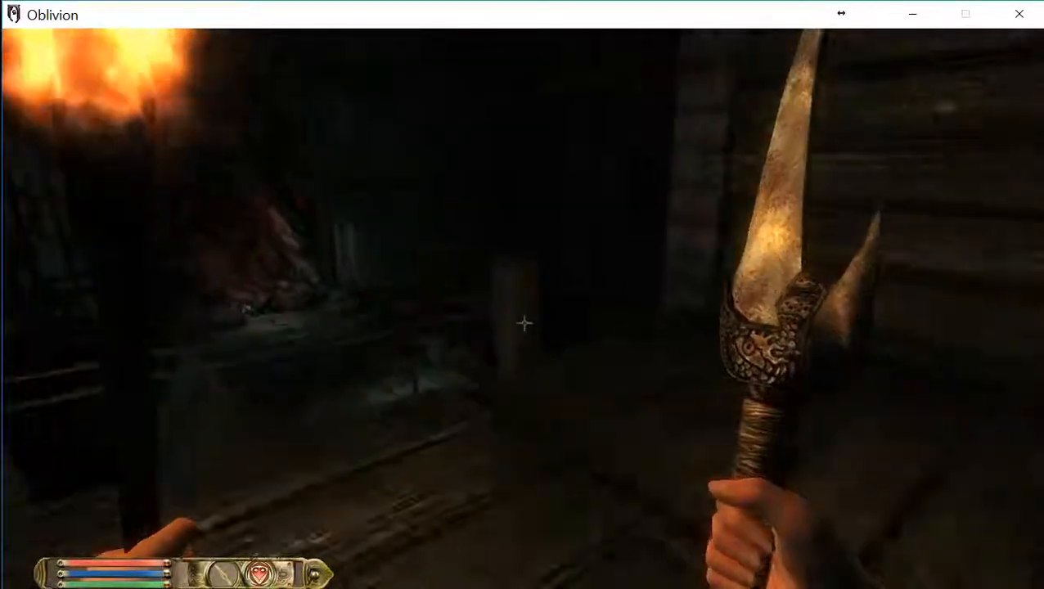
key("w")
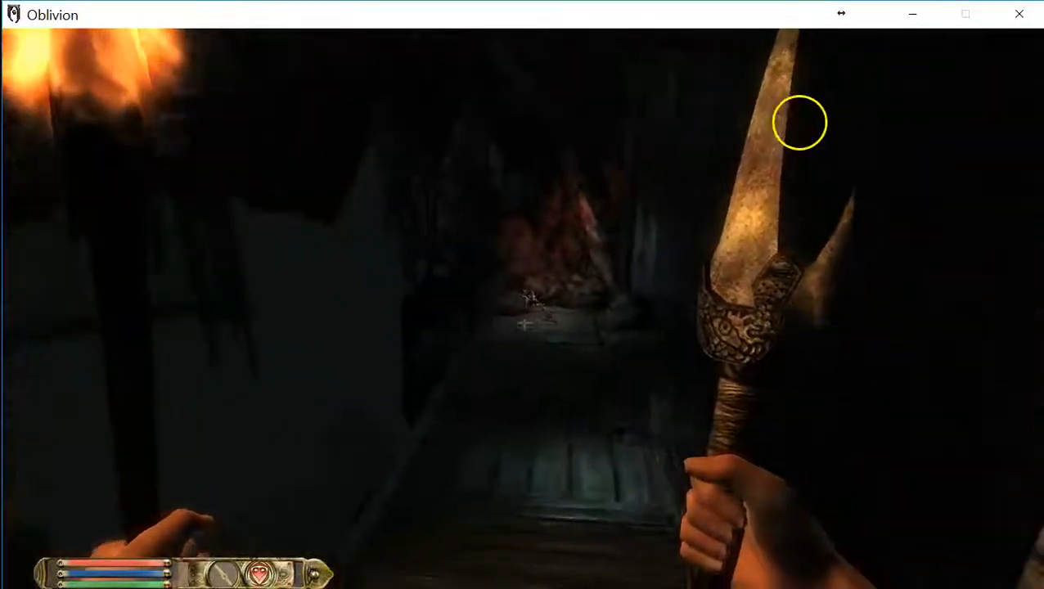
key("w")
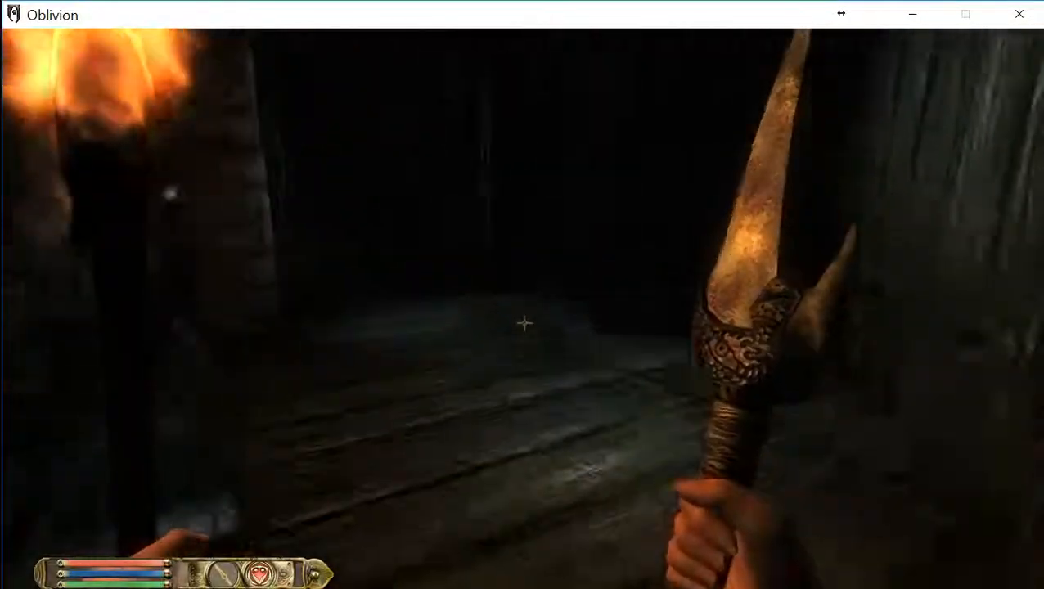
key("w")
key("w")
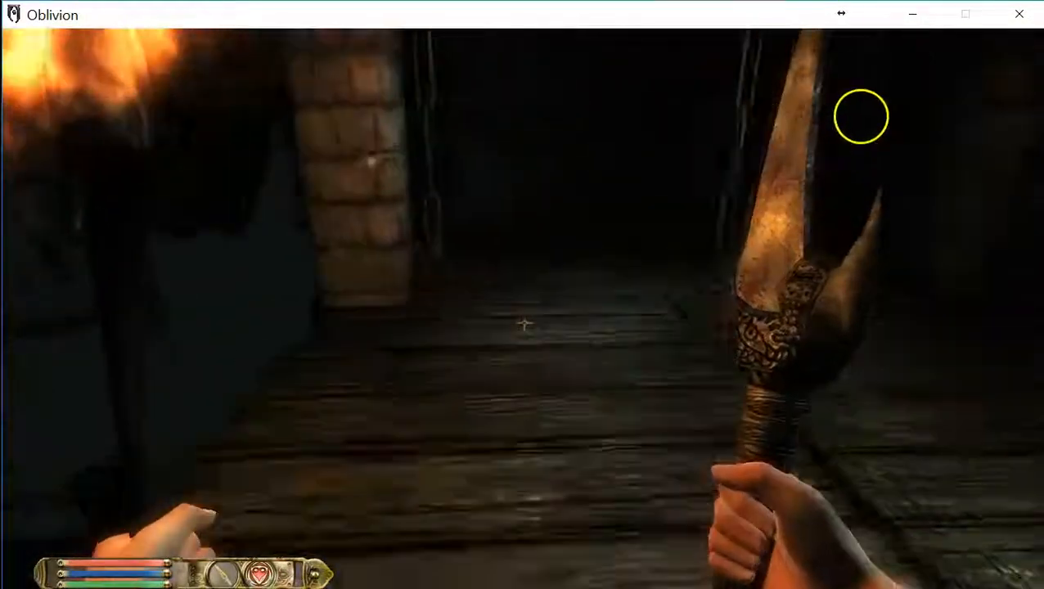
key("s")
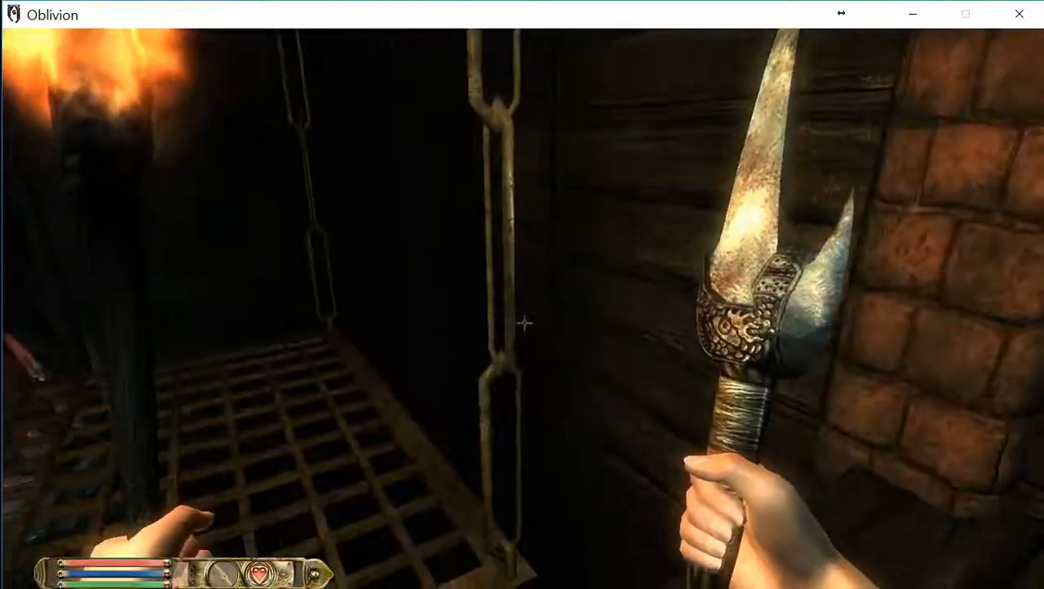
key("w")
key("w")
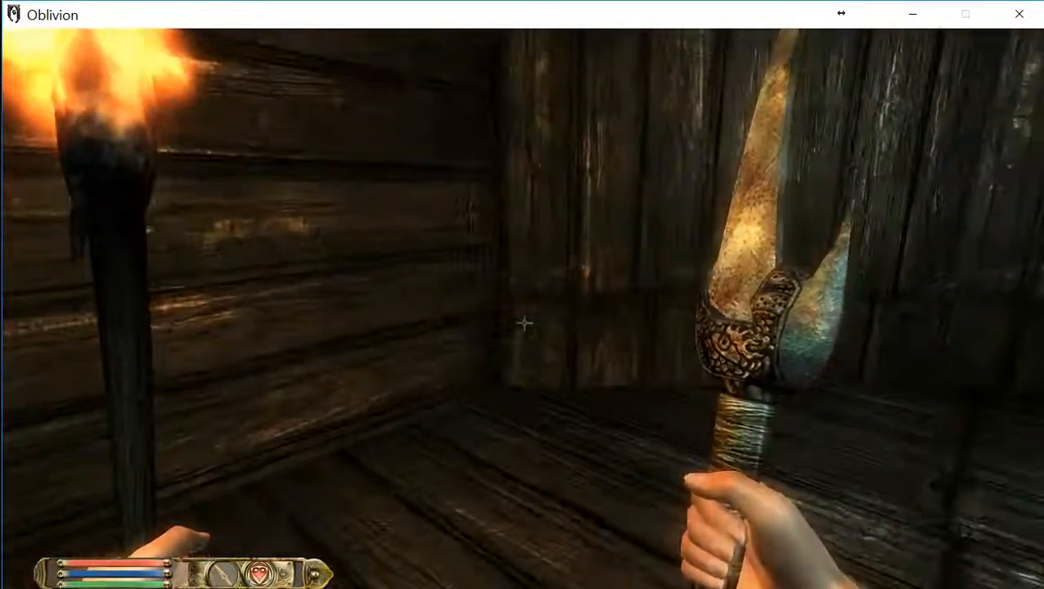
key("w")
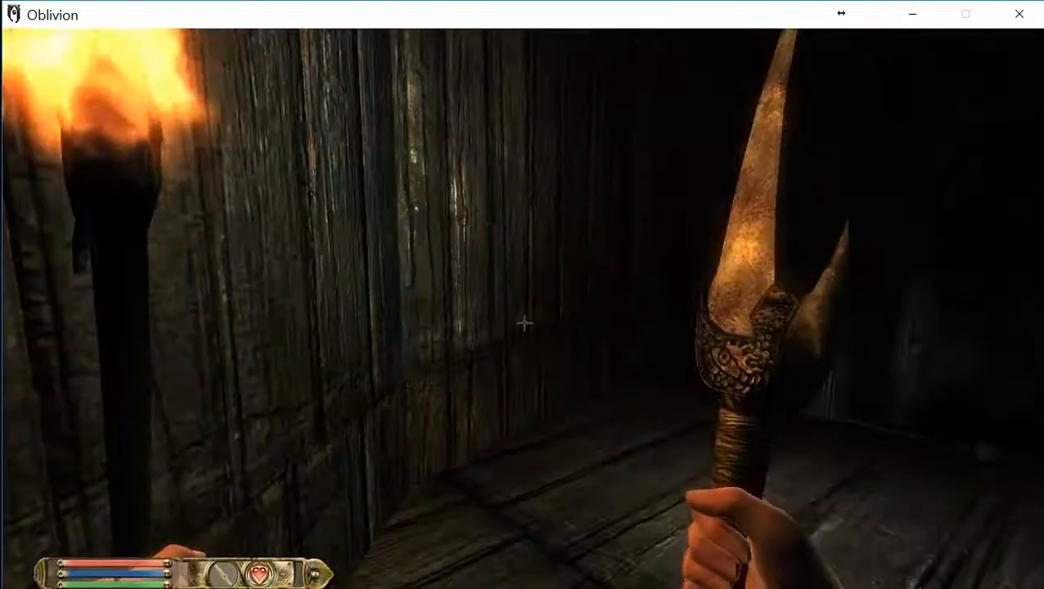